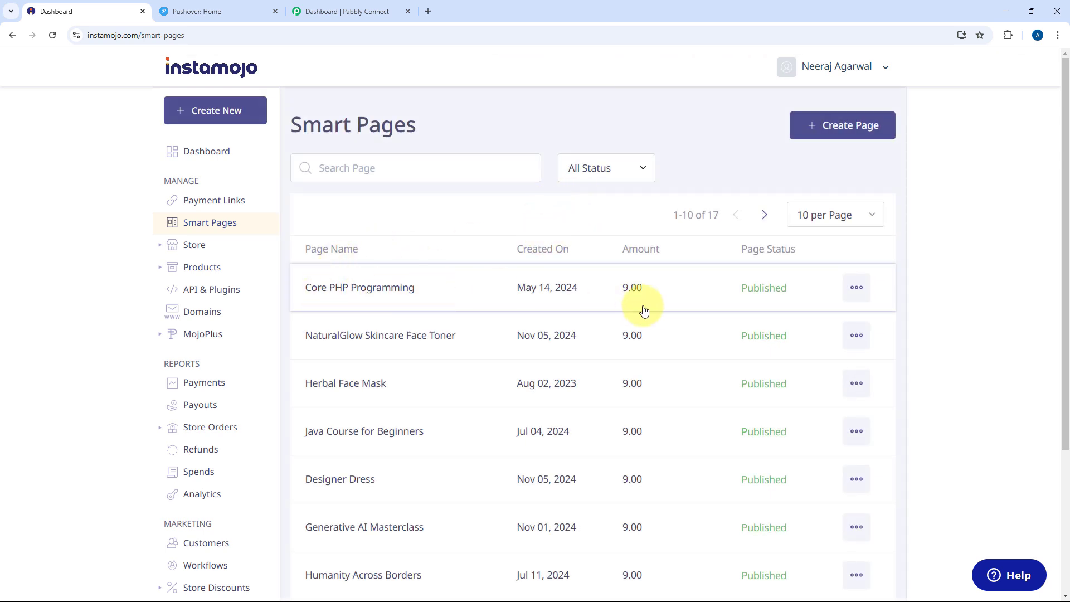
Copy the share link of the Core PHP Programming smart page and open it in a new browser tab beside the Instamojo dashboard
{"action": "left_click", "coordinate": [858, 290]}
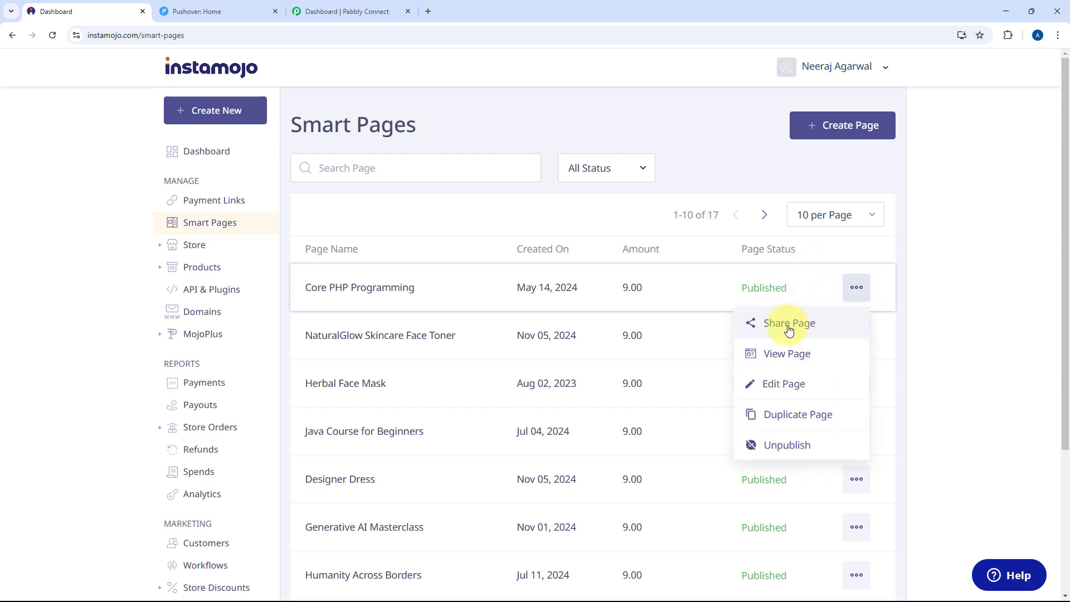
{"action": "left_click", "coordinate": [811, 329]}
{"action": "left_click", "coordinate": [646, 400]}
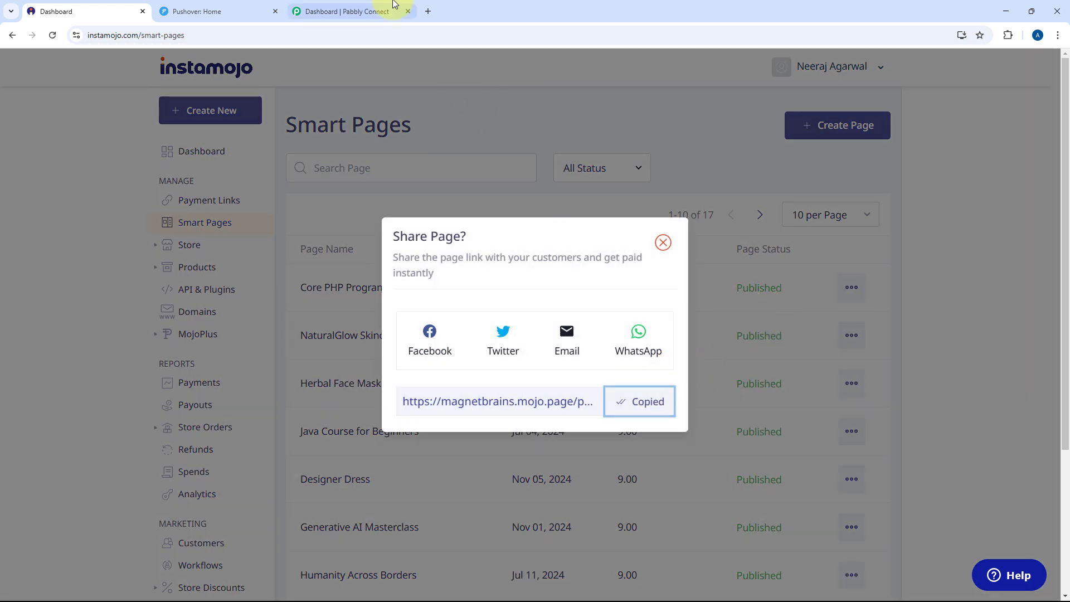
{"action": "left_click", "coordinate": [428, 12]}
{"action": "key", "text": "ctrl+v"}
{"action": "key", "text": "Return"}
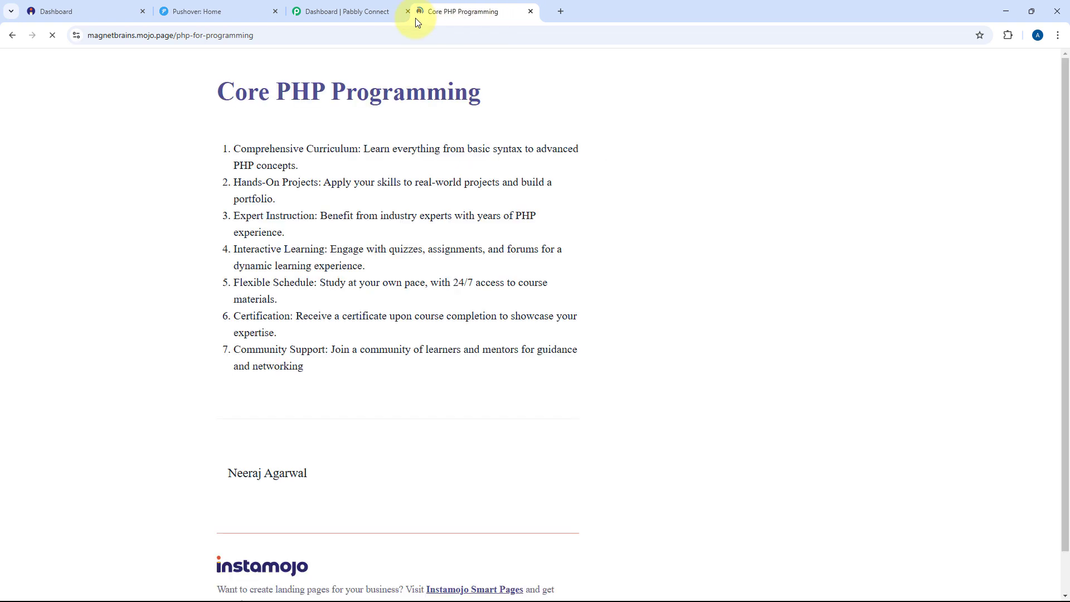
{"action": "left_click_drag", "start_coordinate": [433, 10], "coordinate": [234, 10]}
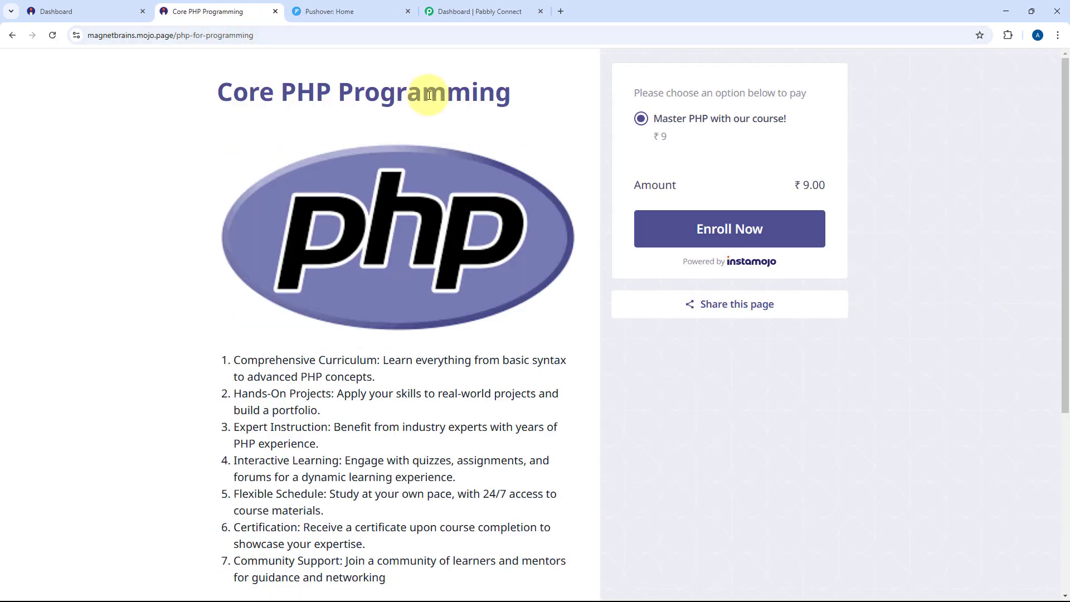
View the Pushover home page and close the Share Page dialog in Instamojo
{"action": "left_click", "coordinate": [326, 10]}
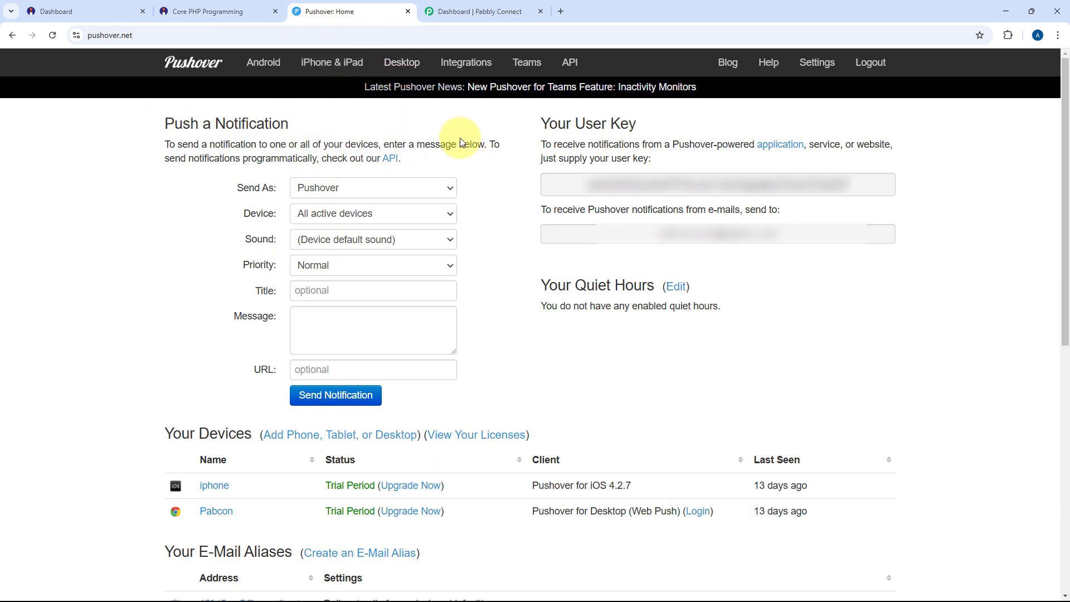
{"action": "left_click", "coordinate": [49, 6]}
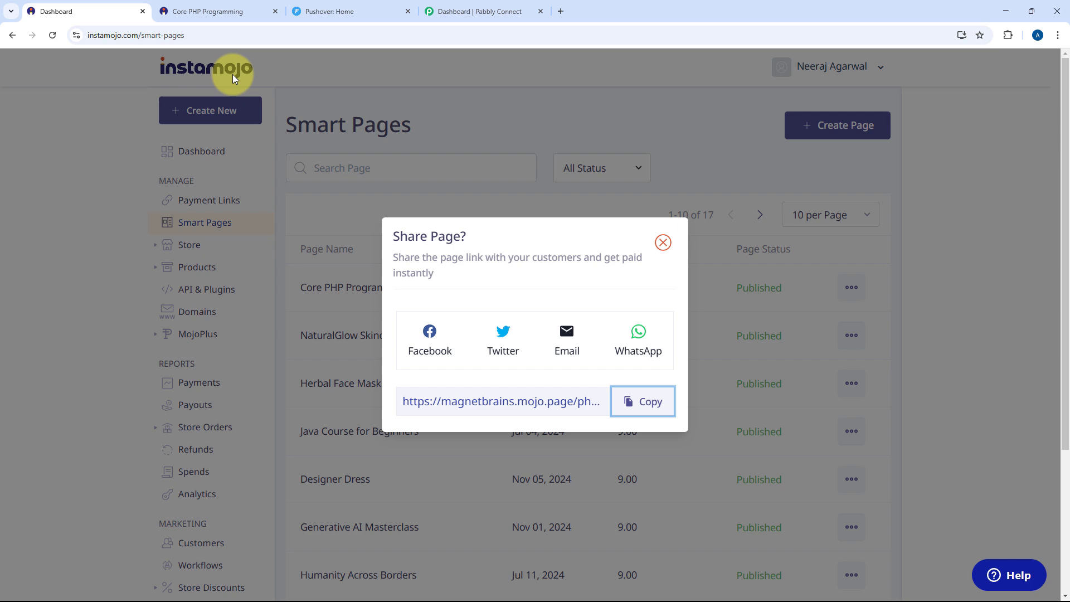
{"action": "left_click", "coordinate": [663, 243]}
{"action": "left_click", "coordinate": [380, 14]}
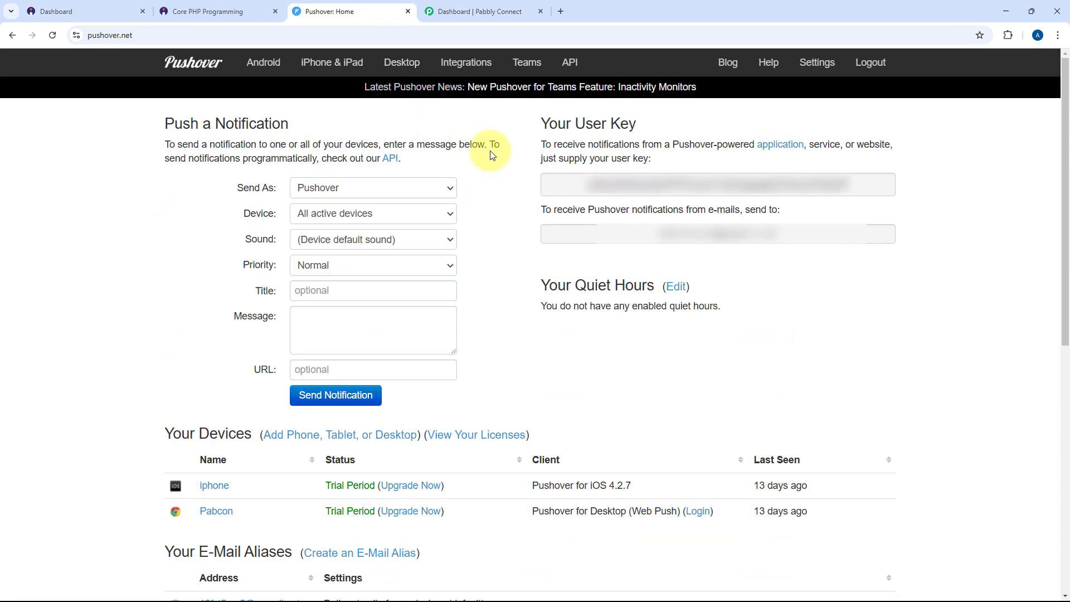
Switch to Pabbly Connect and create a workflow named "Instamojo to Pushover" in the Home folder
{"action": "left_click", "coordinate": [464, 14]}
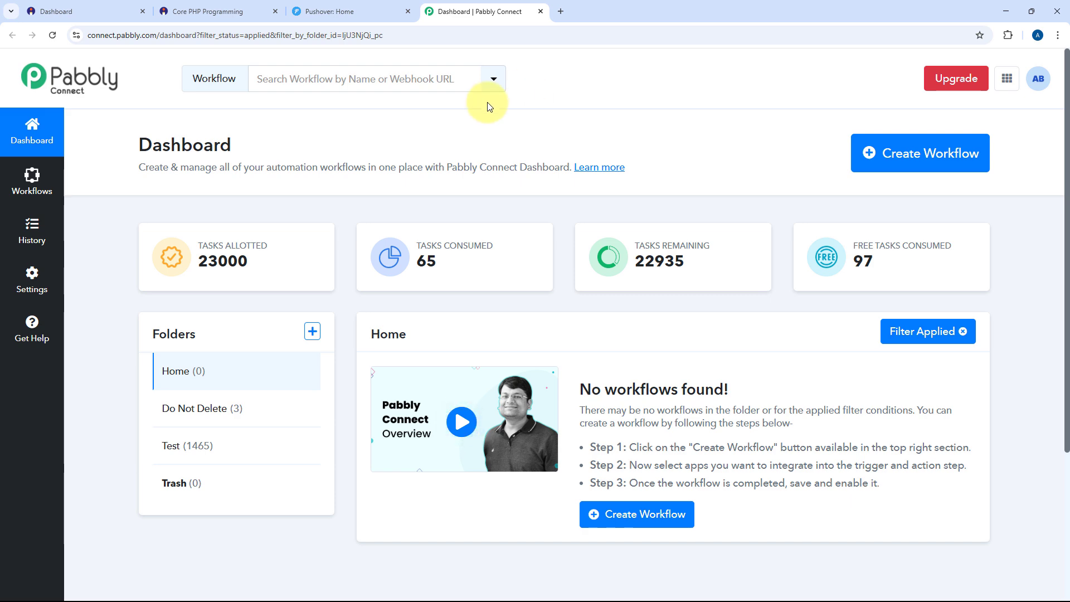
{"action": "left_click", "coordinate": [942, 161]}
{"action": "type", "text": "I"}
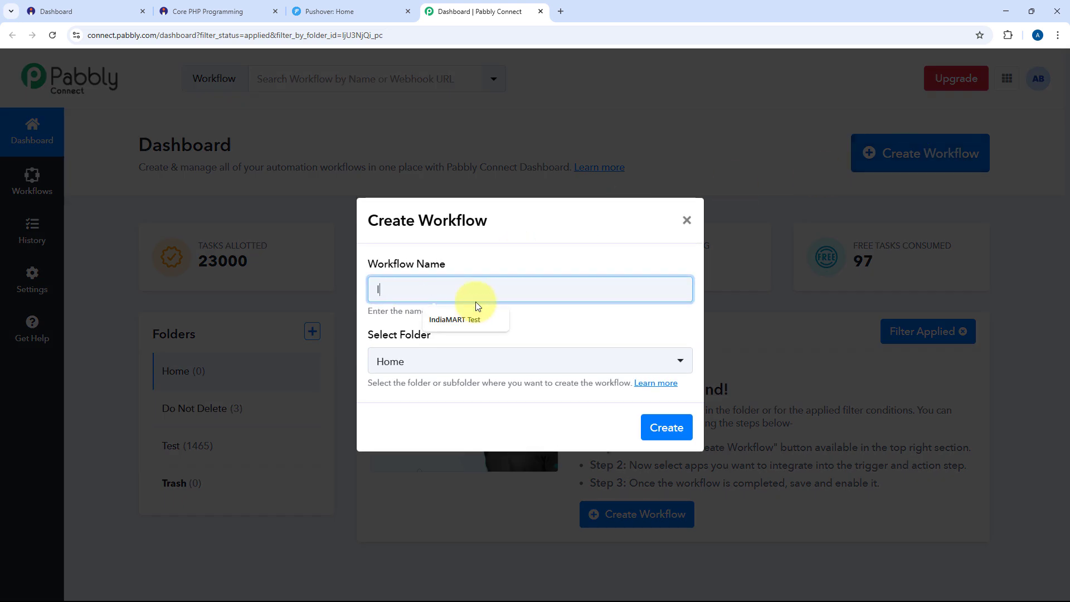
{"action": "type", "text": "nstmojo to"}
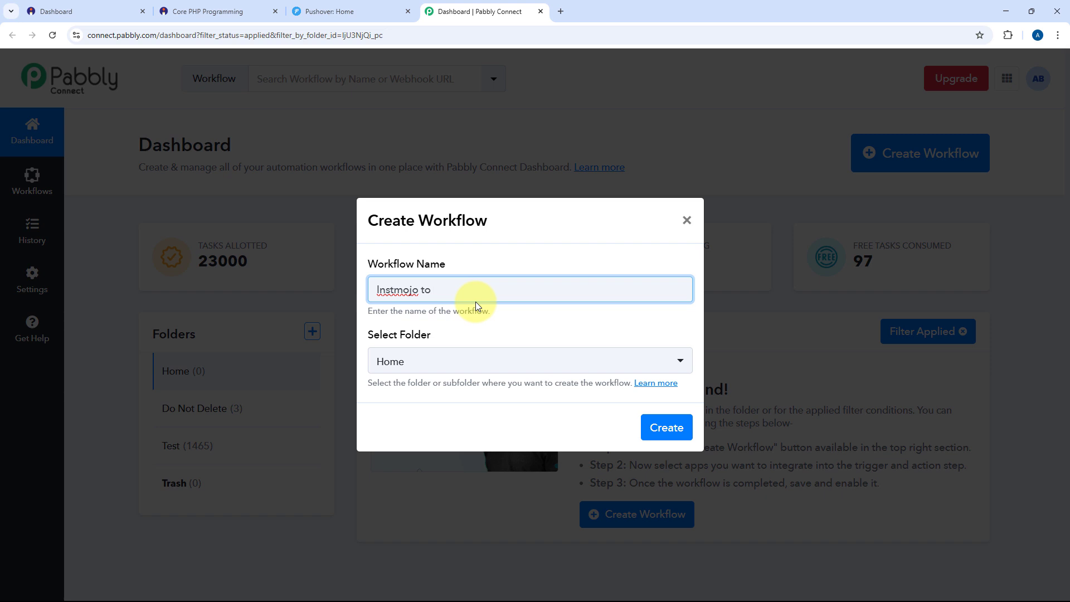
{"action": "type", "text": " Pushover"}
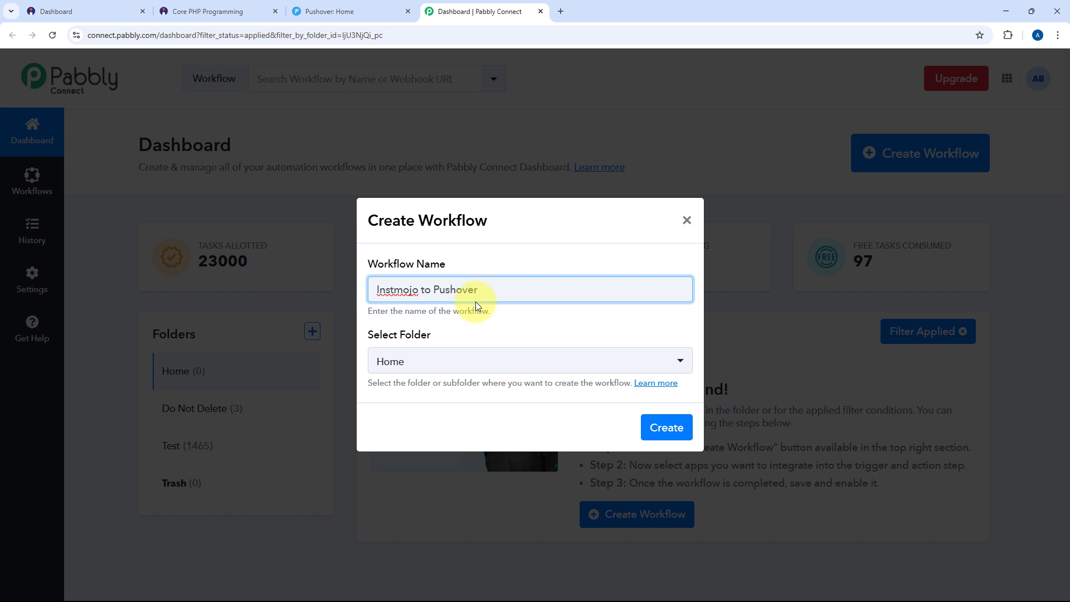
{"action": "left_click", "coordinate": [390, 291]}
{"action": "type", "text": "a"}
{"action": "left_click", "coordinate": [542, 361]}
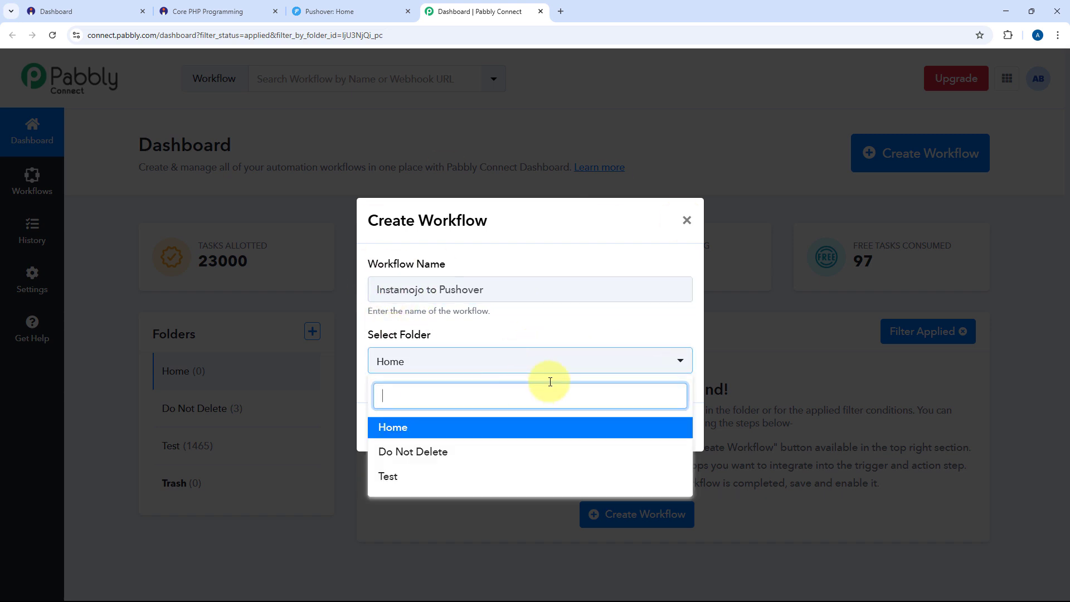
{"action": "left_click", "coordinate": [466, 432]}
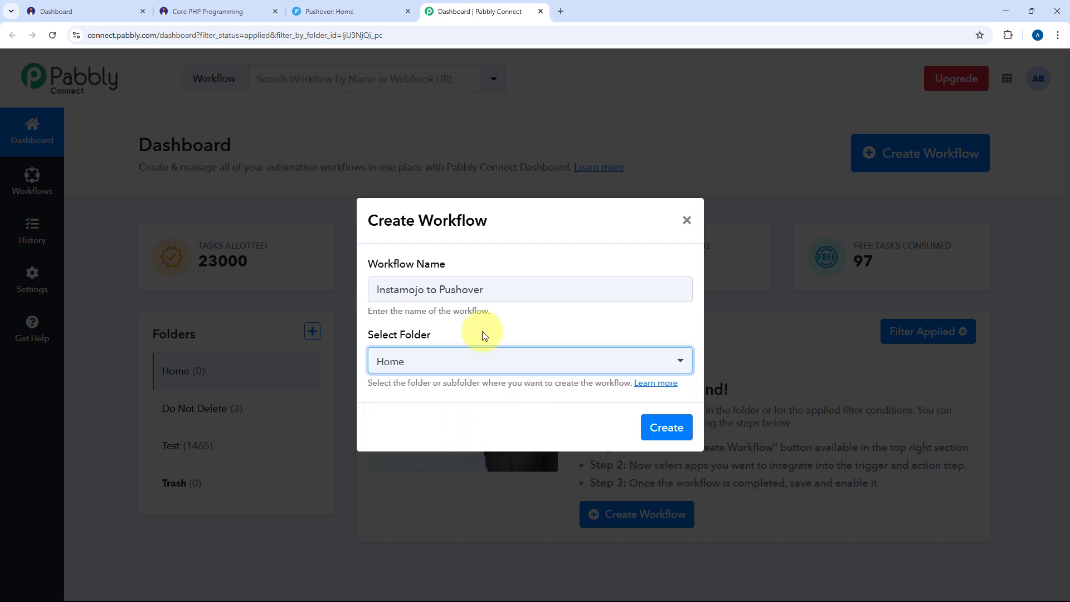
{"action": "left_click", "coordinate": [663, 428]}
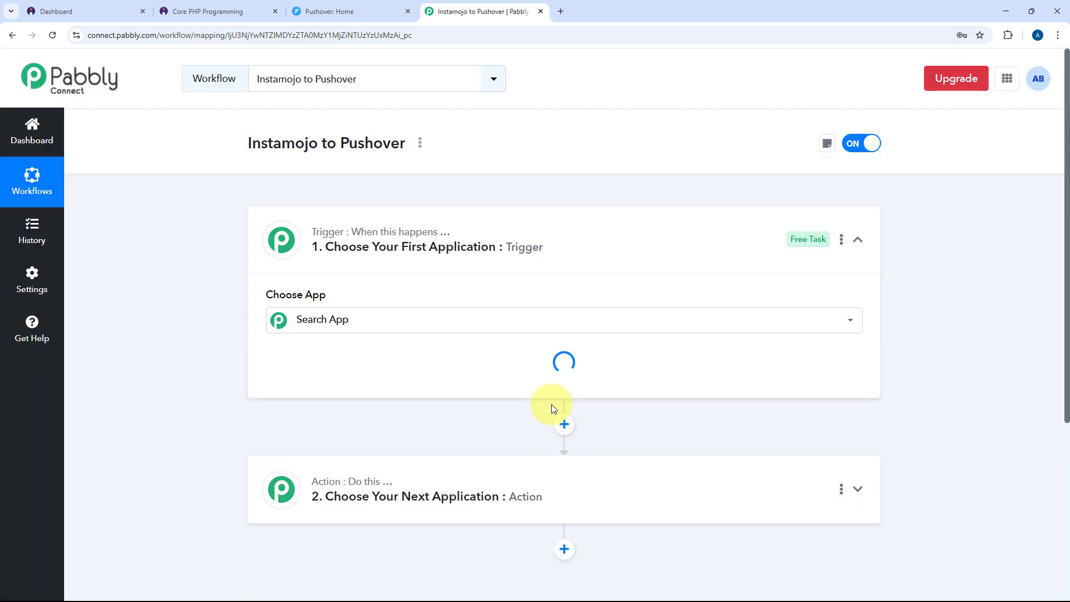
Examine the workflow's trigger and action steps alongside the Instamojo Smart Pages list and the Pushover home page
{"action": "left_click", "coordinate": [539, 227]}
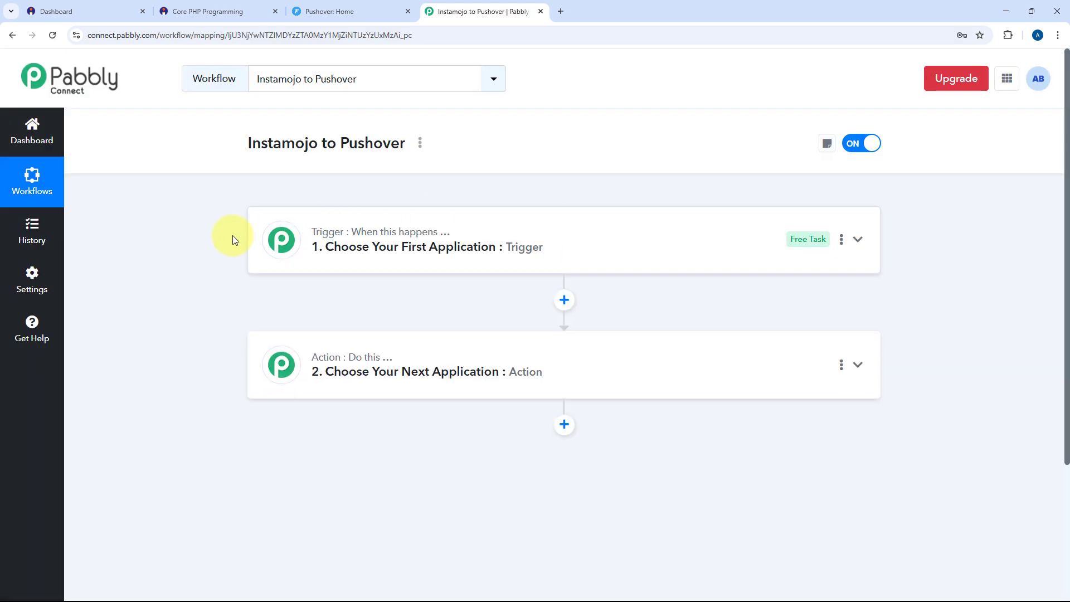
{"action": "scroll", "coordinate": [233, 239], "scroll_direction": "down", "scroll_amount": 1}
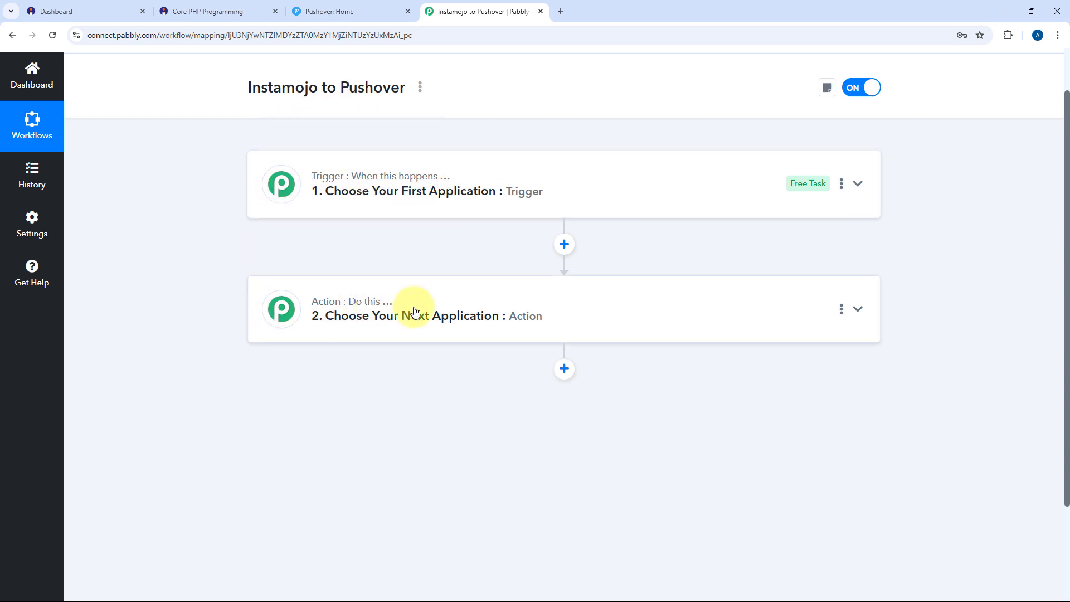
{"action": "left_click", "coordinate": [560, 187]}
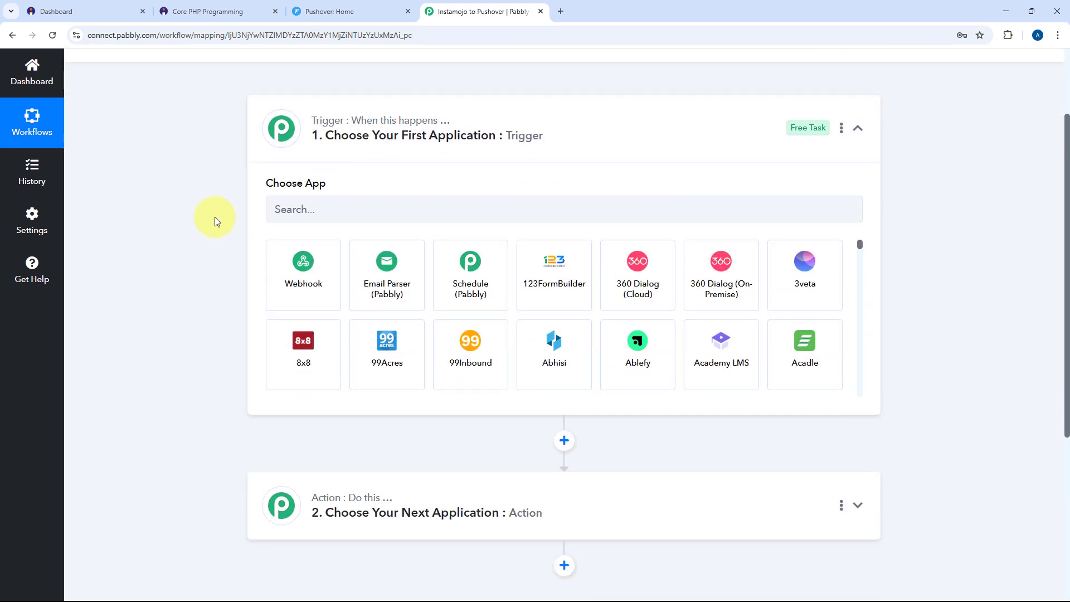
{"action": "left_click", "coordinate": [102, 6]}
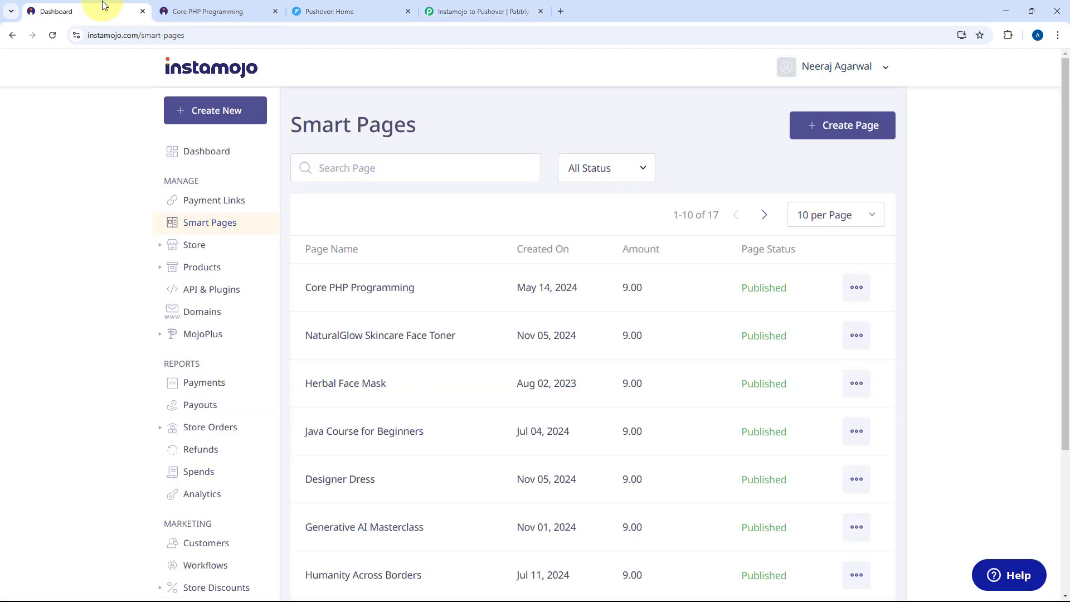
{"action": "left_click", "coordinate": [479, 7]}
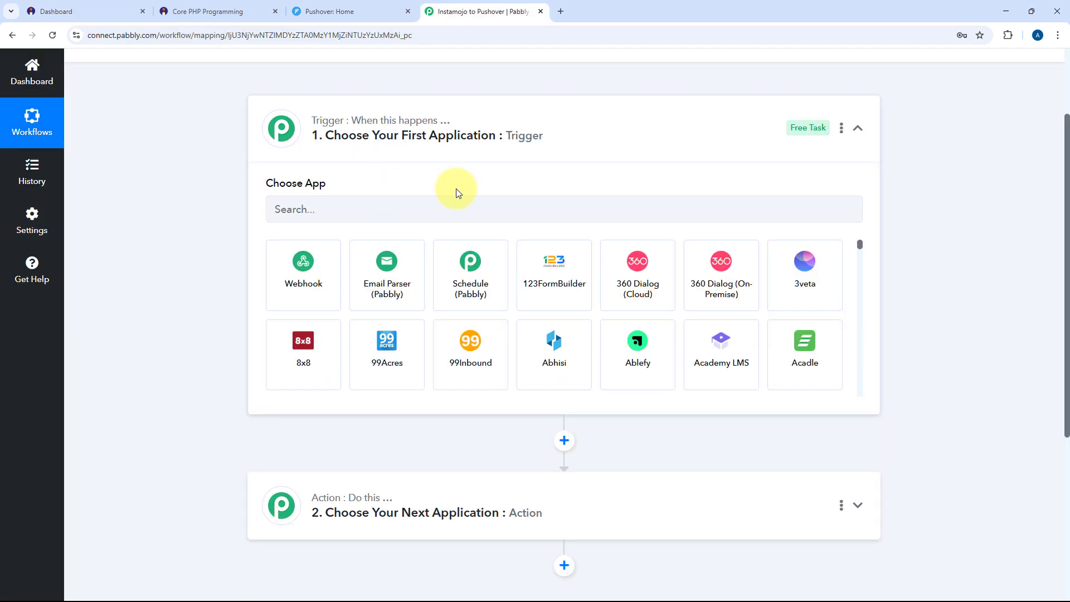
{"action": "left_click", "coordinate": [42, 9]}
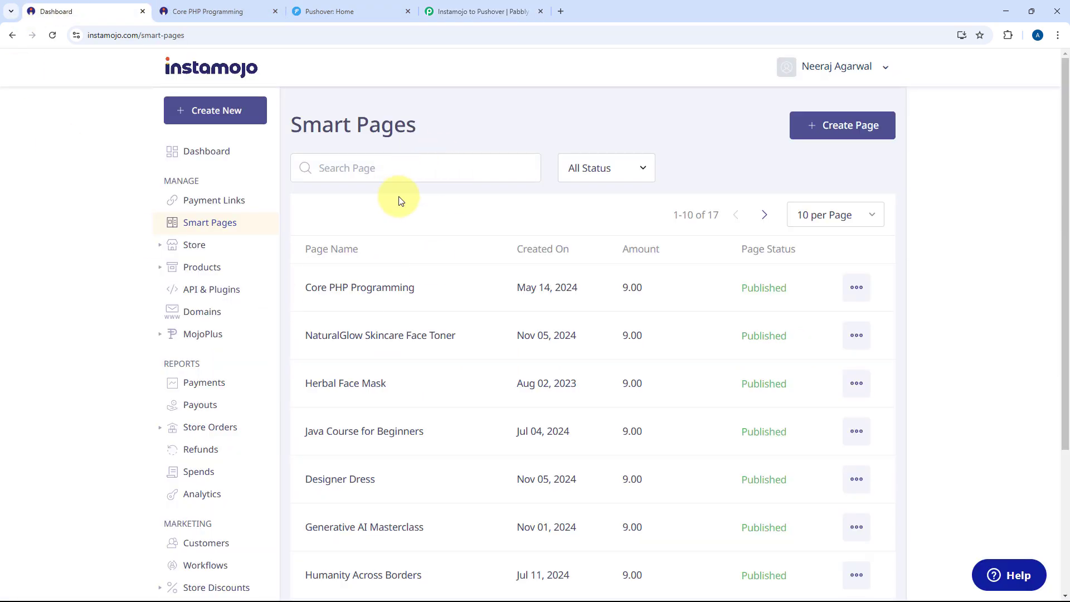
{"action": "left_click", "coordinate": [447, 11]}
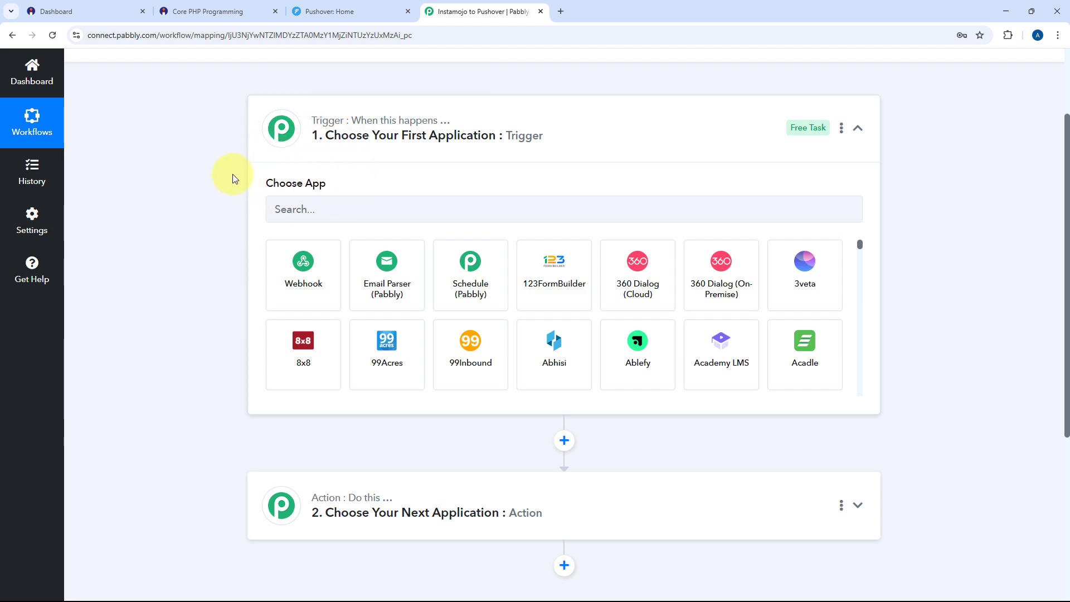
{"action": "scroll", "coordinate": [218, 346], "scroll_direction": "down", "scroll_amount": 2}
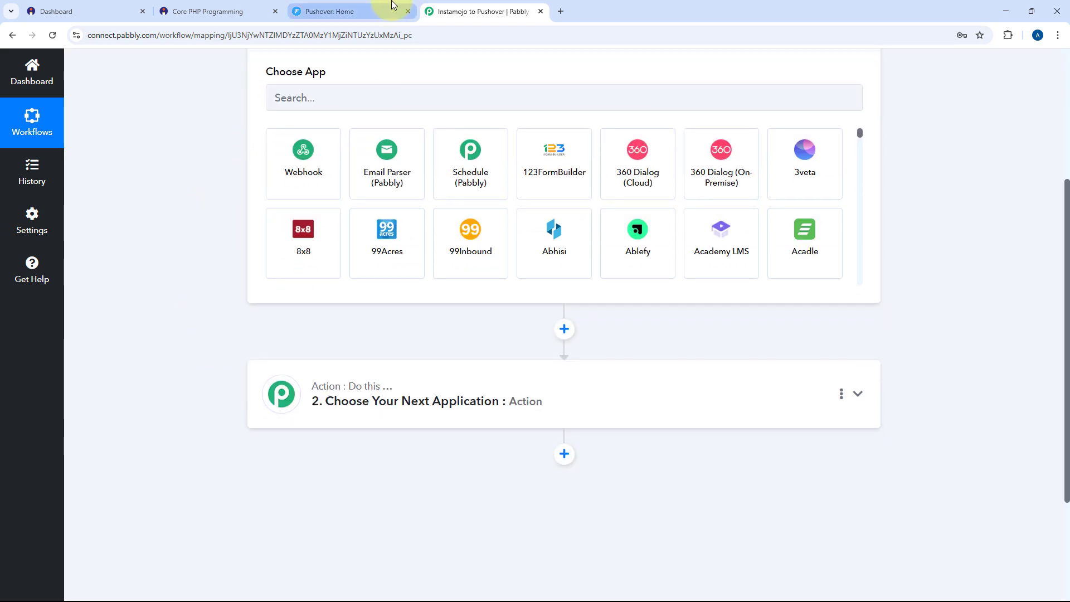
{"action": "left_click", "coordinate": [357, 11]}
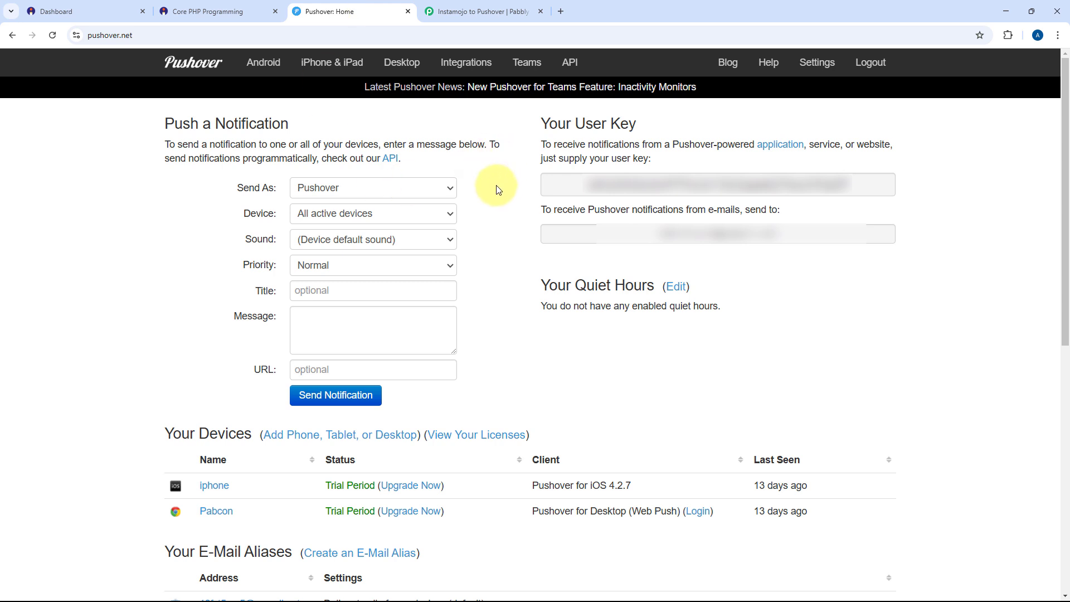
{"action": "left_click", "coordinate": [463, 4]}
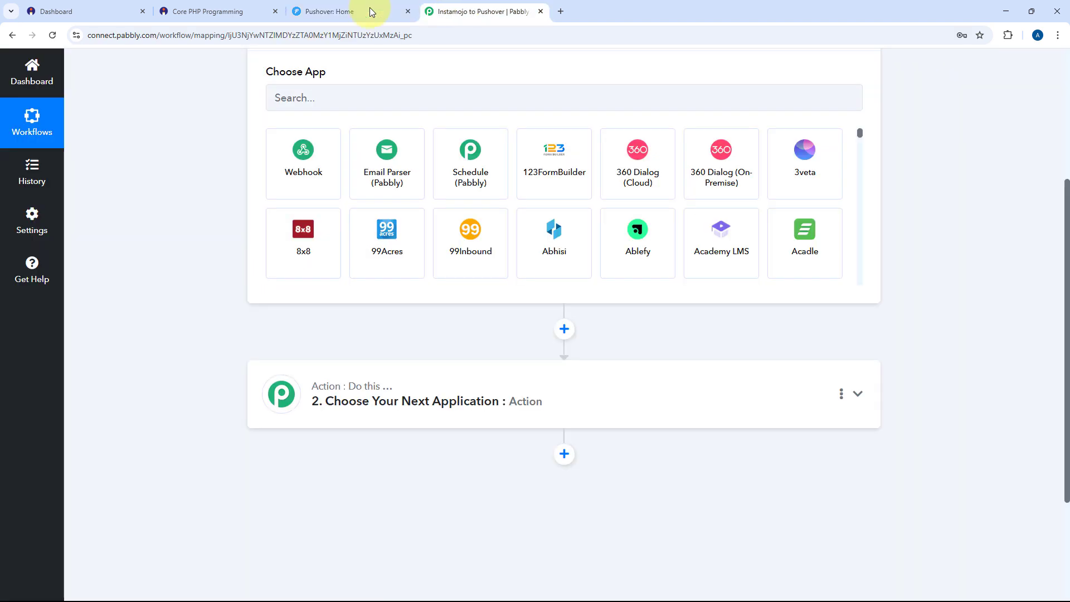
Choose Instamojo V2 as the workflow's trigger app and Successful Payment as its trigger event
{"action": "scroll", "coordinate": [184, 173], "scroll_direction": "up", "scroll_amount": 2}
{"action": "left_click", "coordinate": [342, 214]}
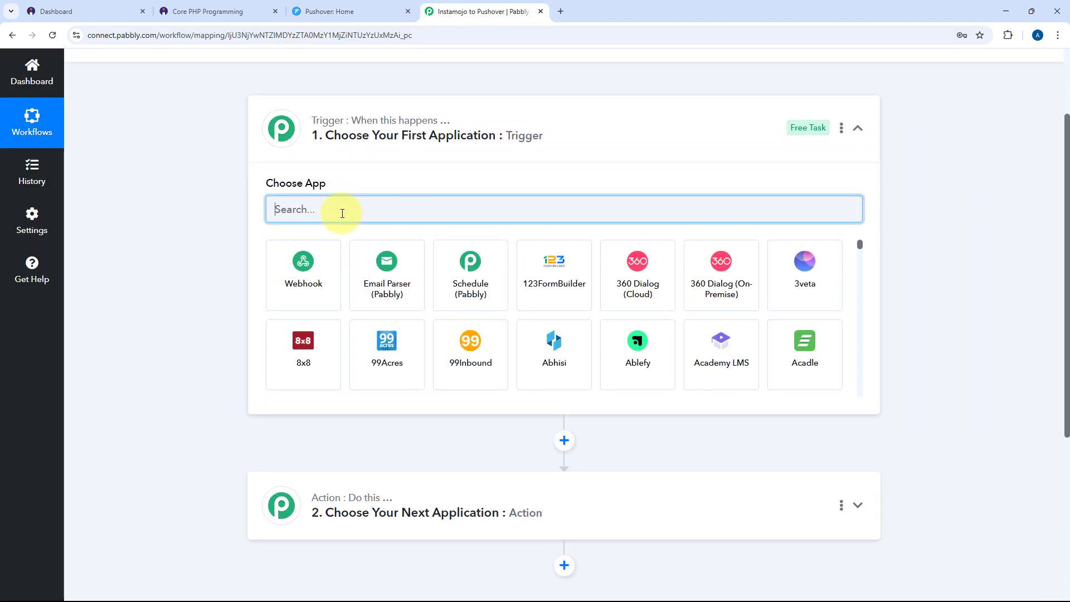
{"action": "type", "text": "Inst"}
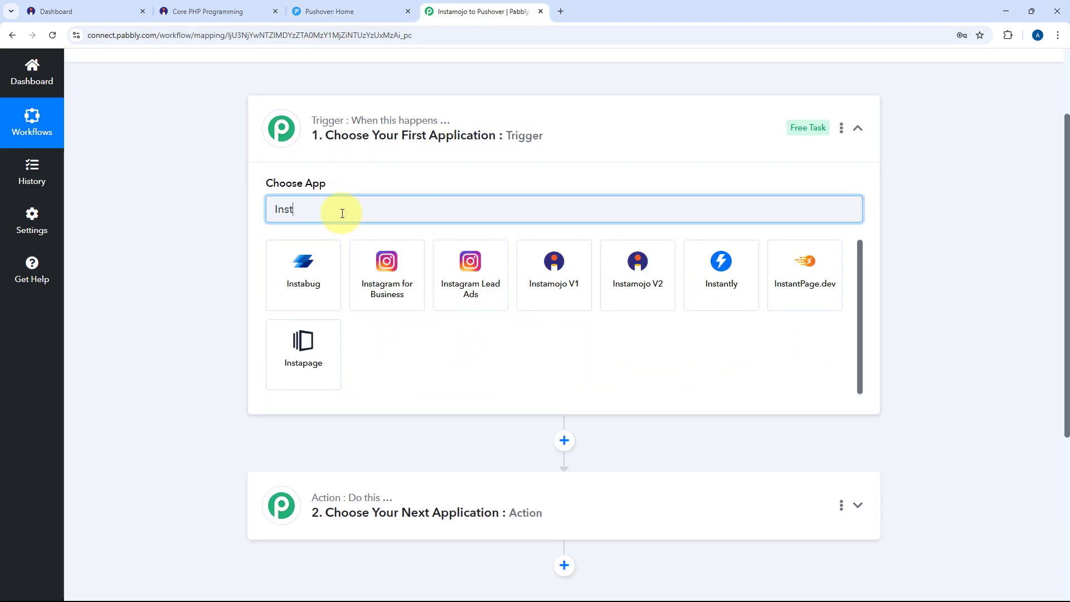
{"action": "type", "text": "a"}
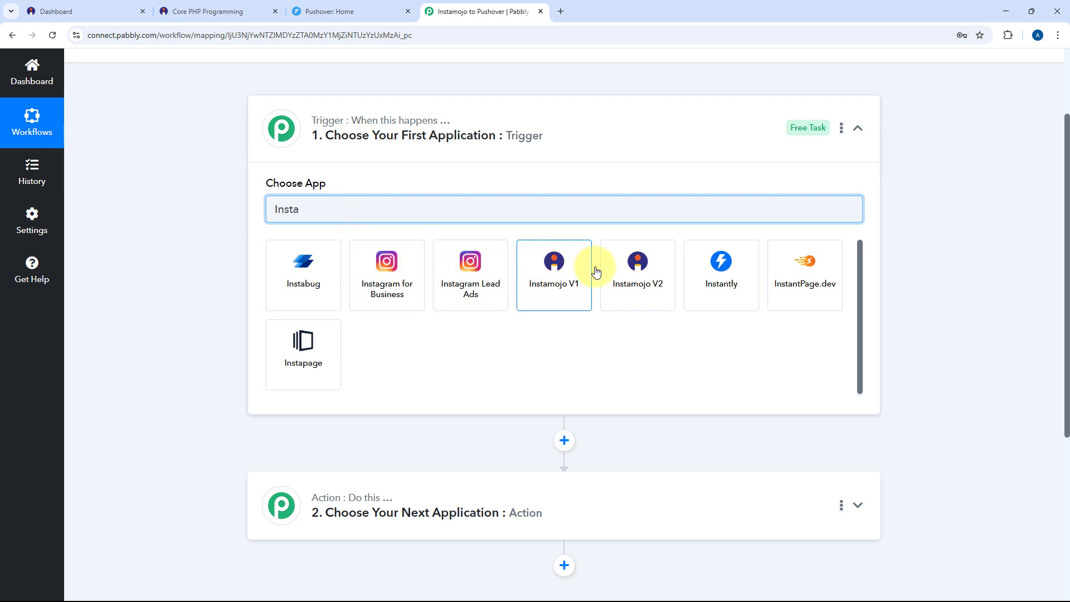
{"action": "left_click", "coordinate": [627, 276]}
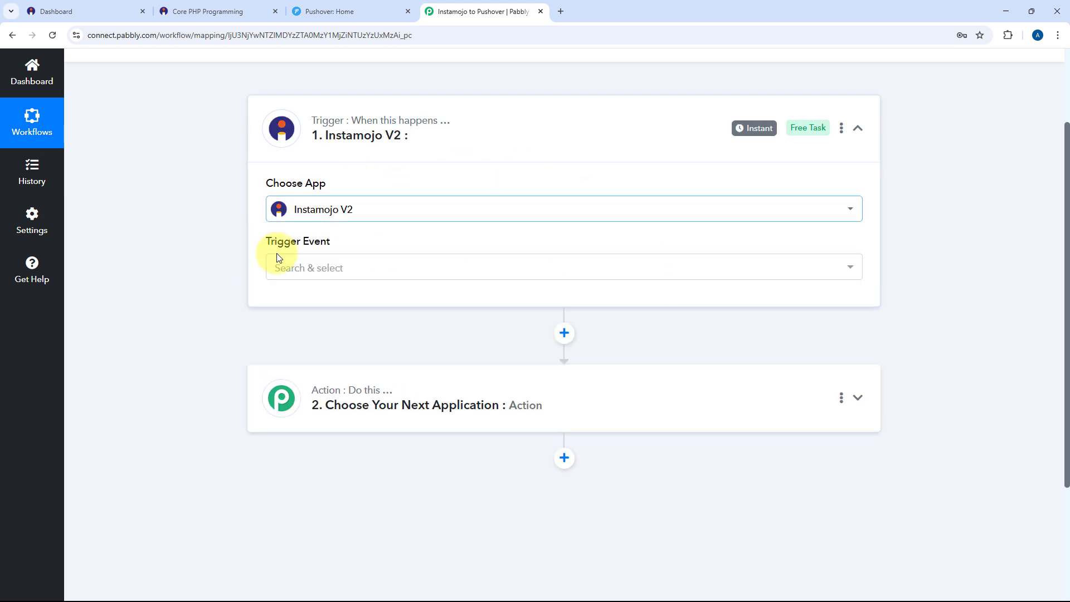
{"action": "left_click", "coordinate": [355, 275]}
{"action": "scroll", "coordinate": [210, 267], "scroll_direction": "down", "scroll_amount": 1}
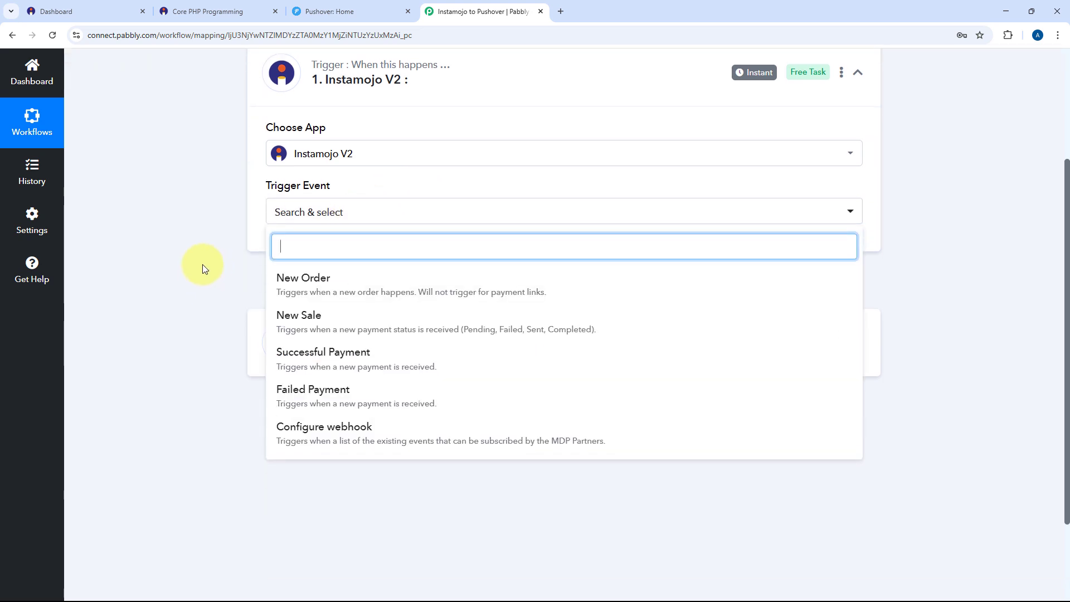
{"action": "left_click", "coordinate": [346, 353]}
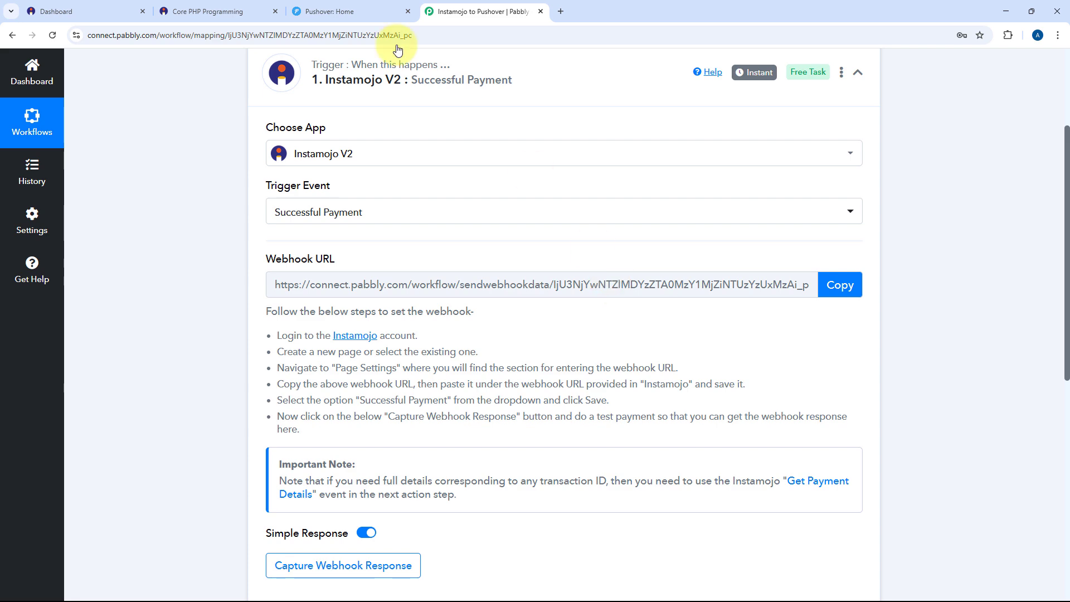
Review the webhook setup instructions for the Instamojo trigger and copy its webhook URL
{"action": "left_click", "coordinate": [98, 5]}
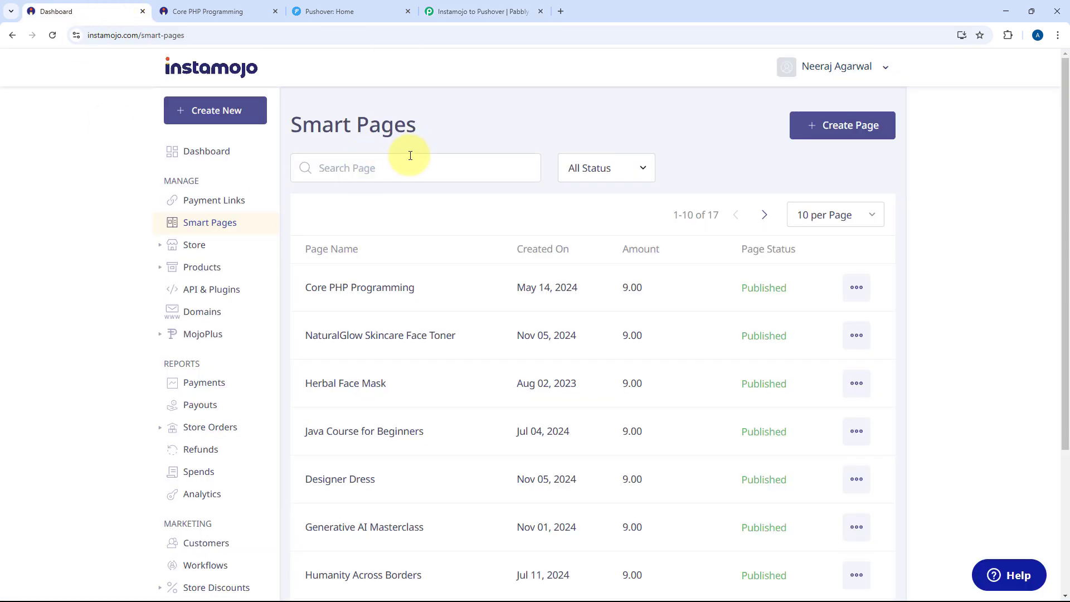
{"action": "left_click", "coordinate": [476, 4]}
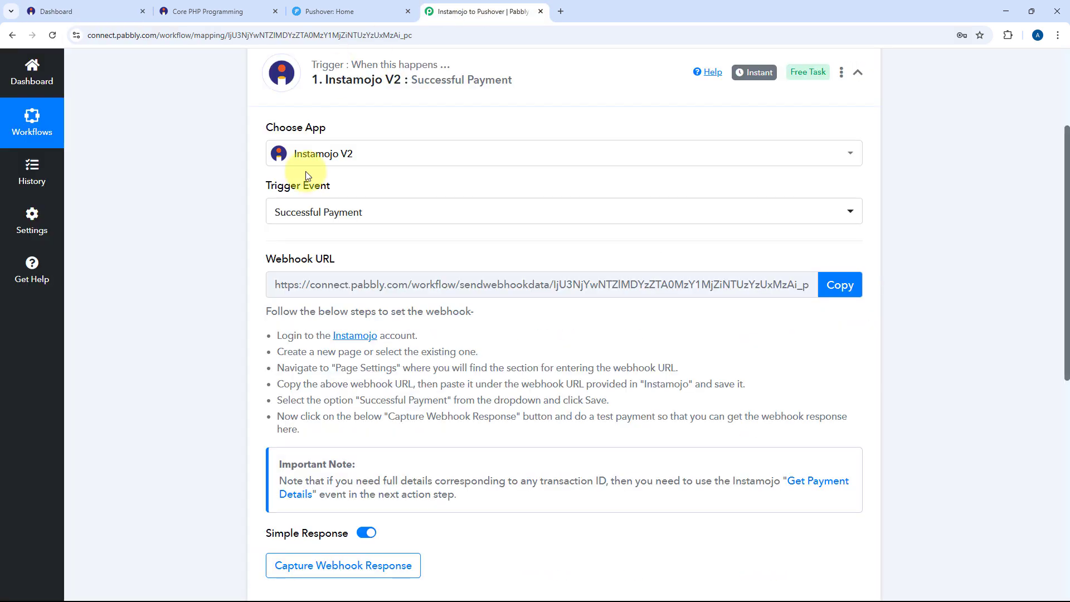
{"action": "scroll", "coordinate": [418, 234], "scroll_direction": "down", "scroll_amount": 2}
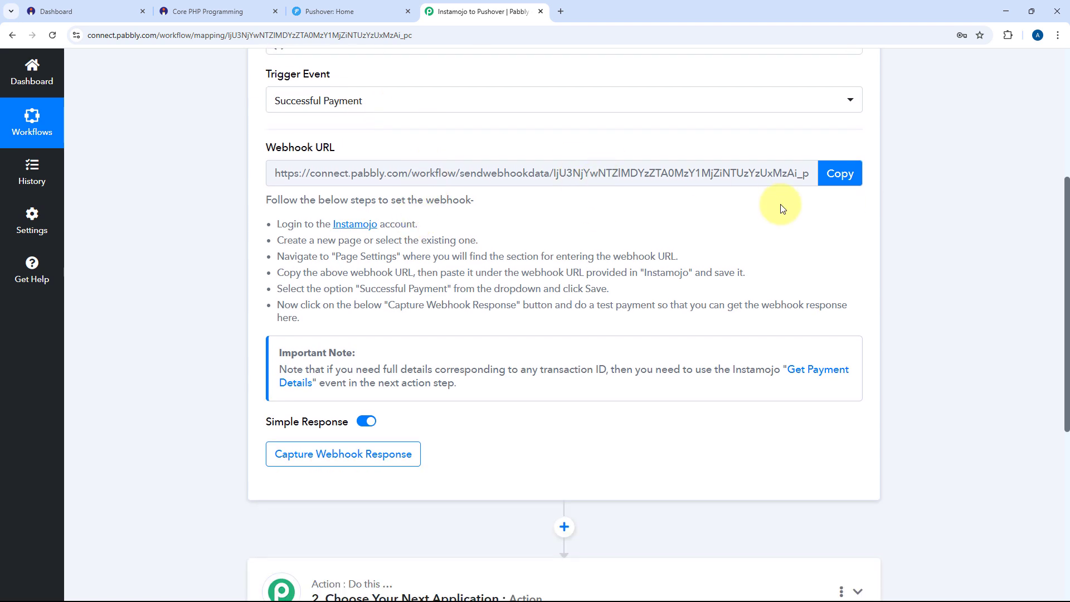
{"action": "left_click_drag", "start_coordinate": [259, 201], "coordinate": [355, 315]}
{"action": "left_click", "coordinate": [577, 234]}
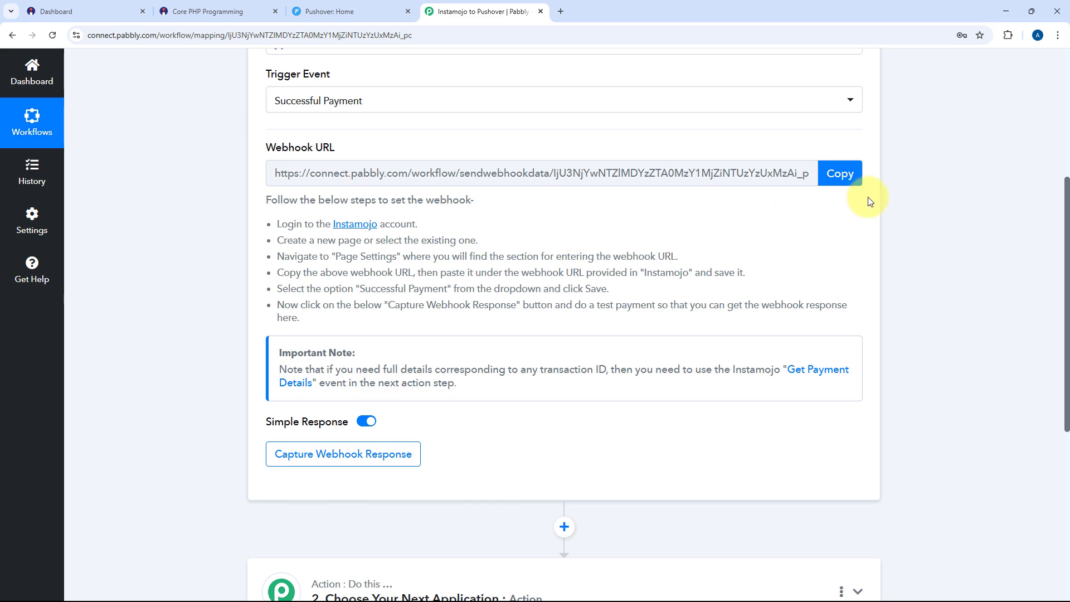
{"action": "left_click", "coordinate": [838, 172]}
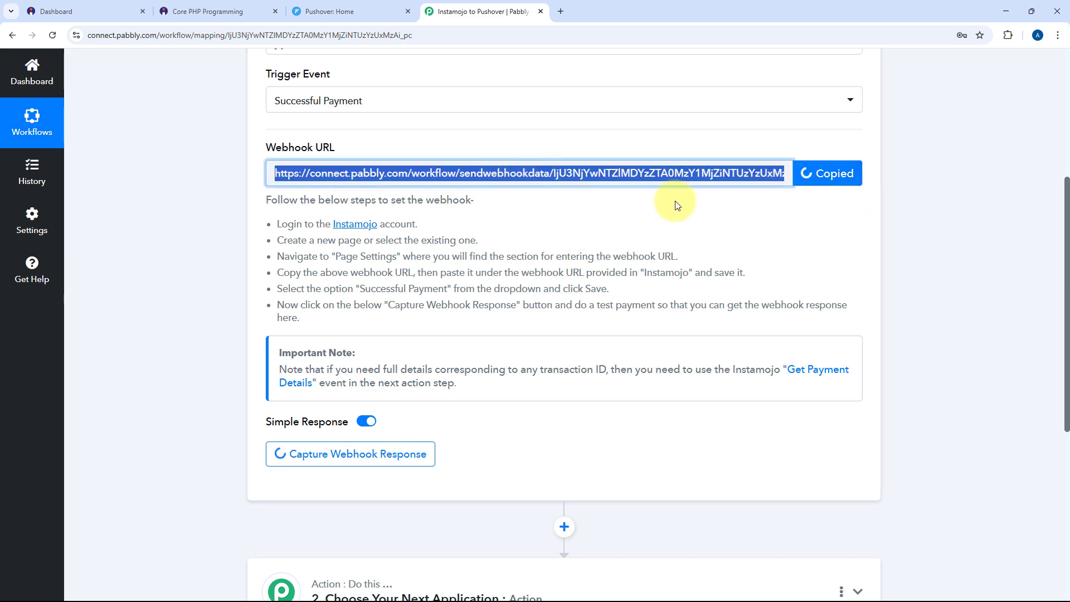
Switch to the Instamojo Smart Pages list and open the Core PHP Programming page for editing
{"action": "left_click", "coordinate": [111, 9]}
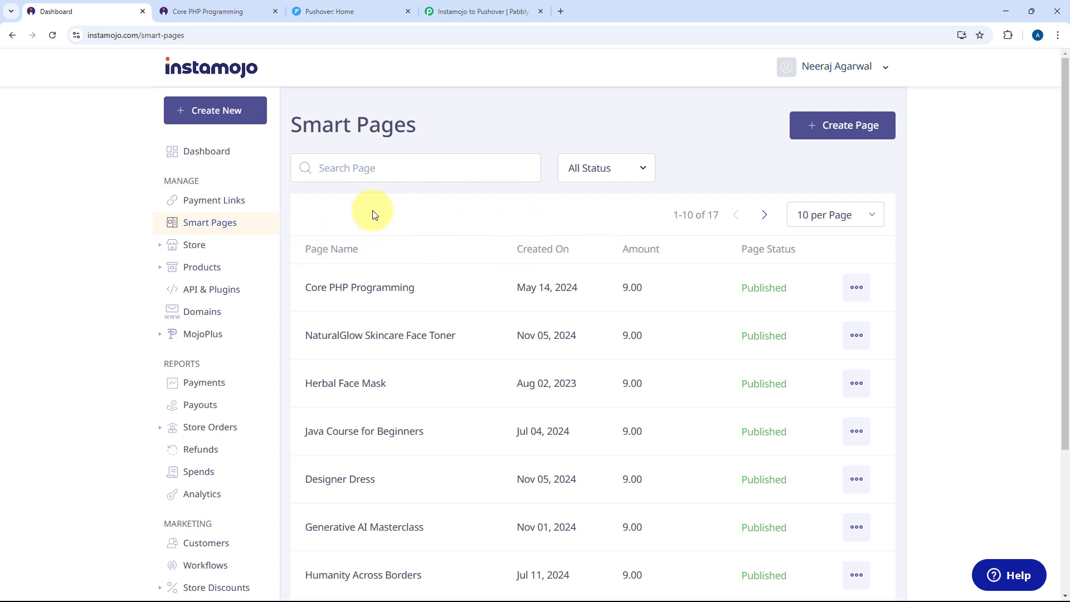
{"action": "left_click", "coordinate": [847, 289]}
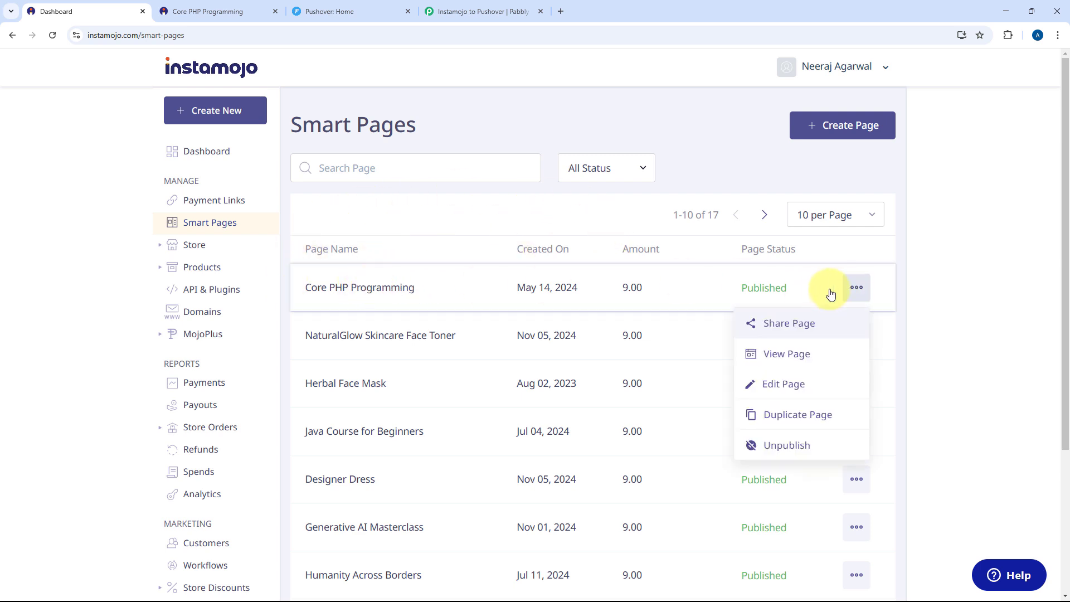
{"action": "left_click", "coordinate": [795, 384]}
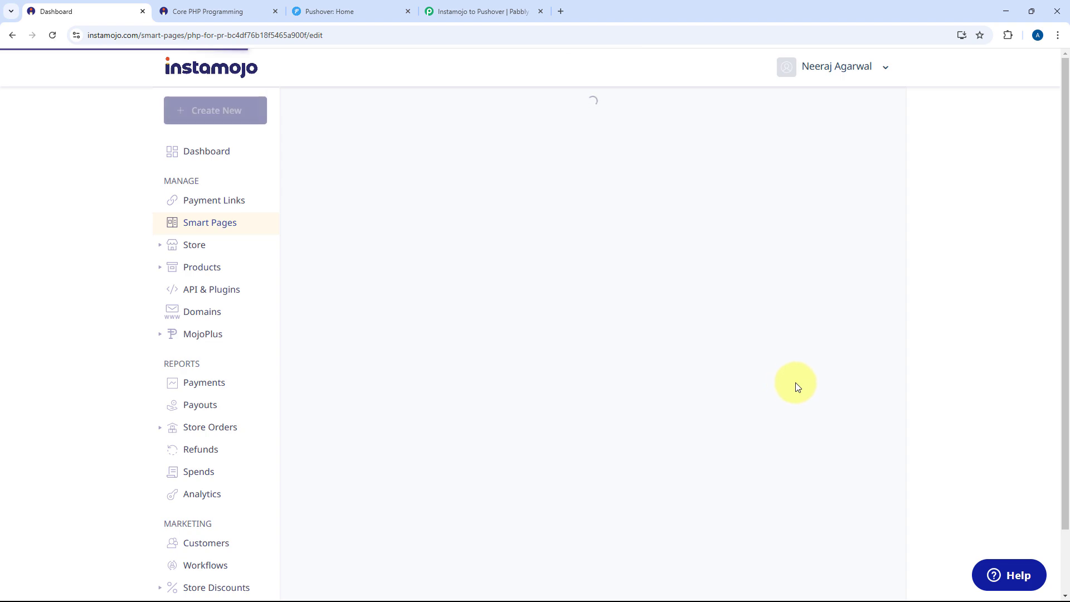
Enable Add Webhook in the page settings and replace its webhook URL with the one copied from Pabbly Connect
{"action": "scroll", "coordinate": [687, 233], "scroll_direction": "down", "scroll_amount": 4}
{"action": "scroll", "coordinate": [687, 234], "scroll_direction": "down", "scroll_amount": 20}
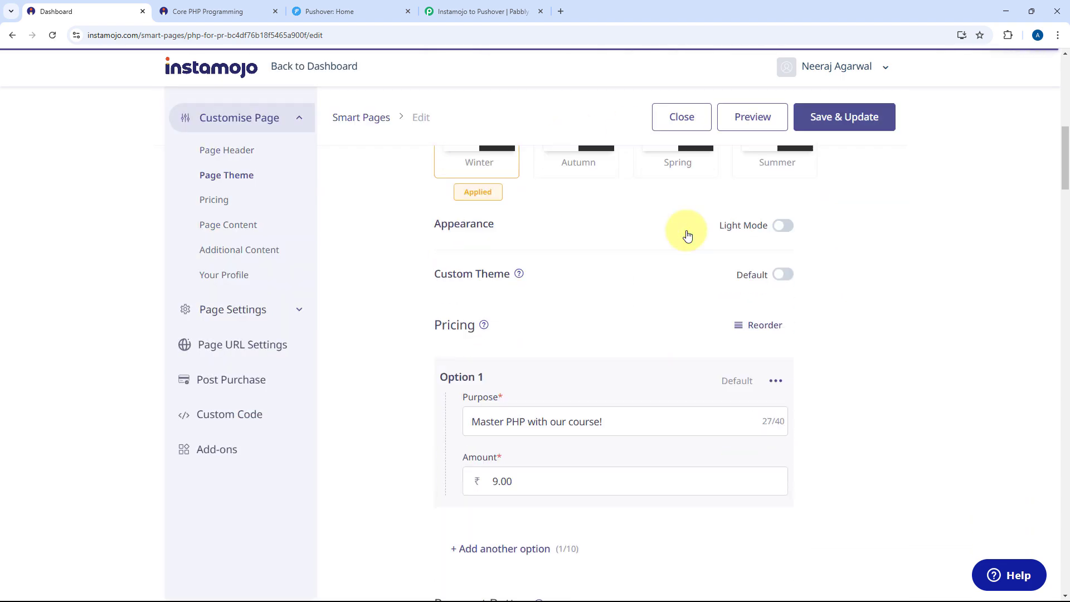
{"action": "scroll", "coordinate": [686, 234], "scroll_direction": "down", "scroll_amount": 20}
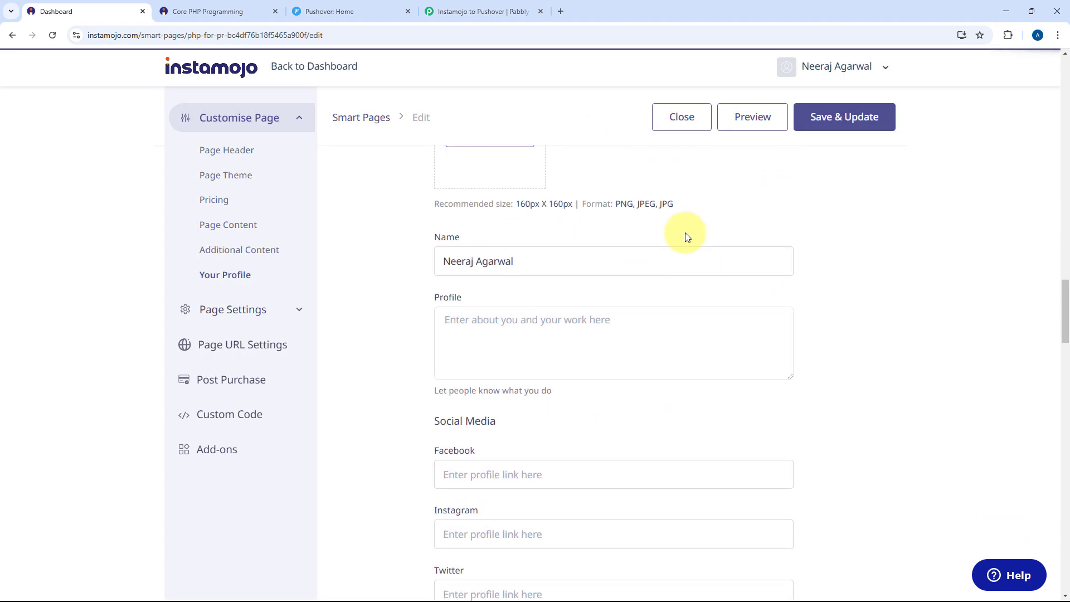
{"action": "scroll", "coordinate": [686, 233], "scroll_direction": "down", "scroll_amount": 2}
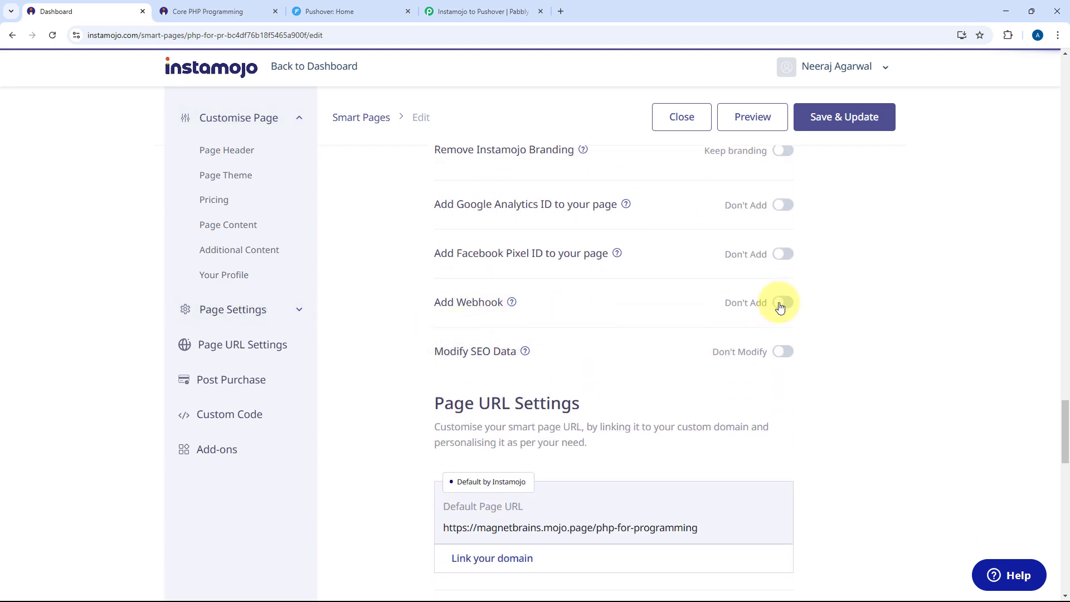
{"action": "left_click", "coordinate": [782, 302]}
{"action": "left_click", "coordinate": [611, 355]}
{"action": "key", "text": "ctrl+a"}
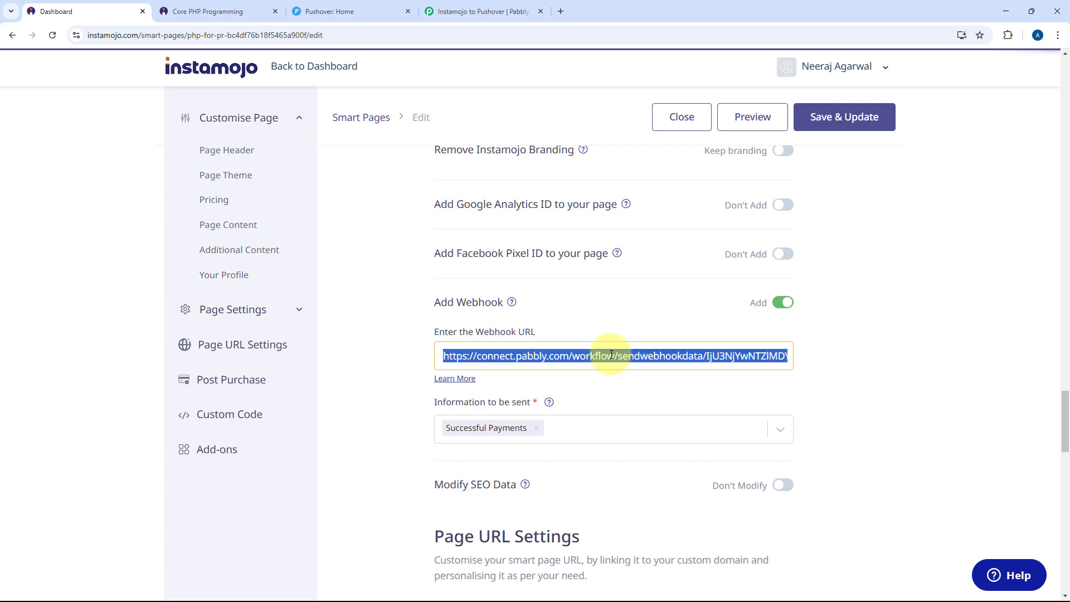
{"action": "key", "text": "BackSpace"}
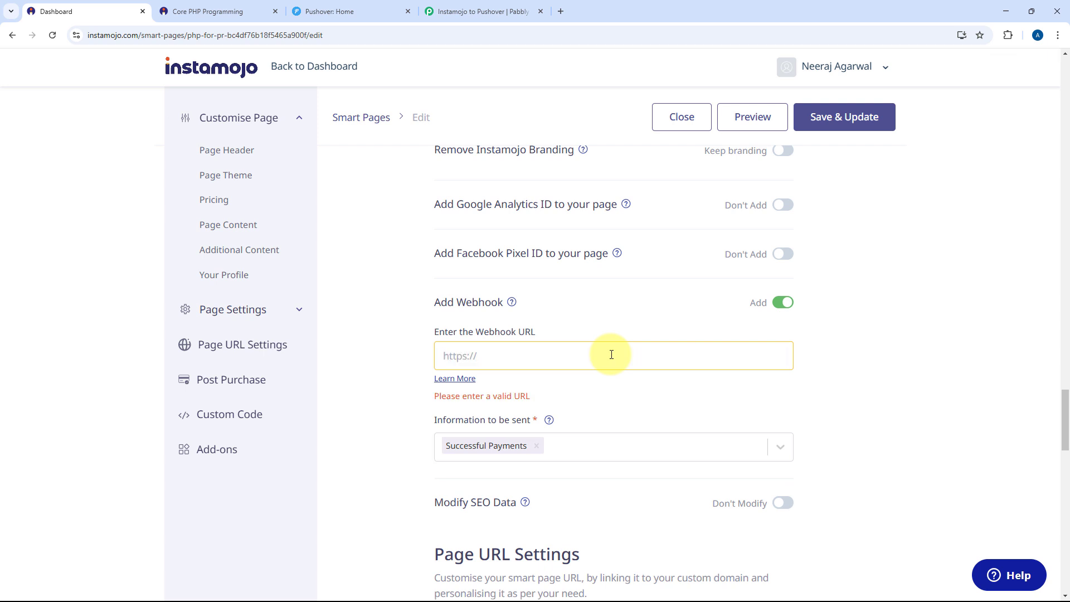
{"action": "key", "text": "ctrl+v"}
{"action": "scroll", "coordinate": [474, 335], "scroll_direction": "down", "scroll_amount": 1}
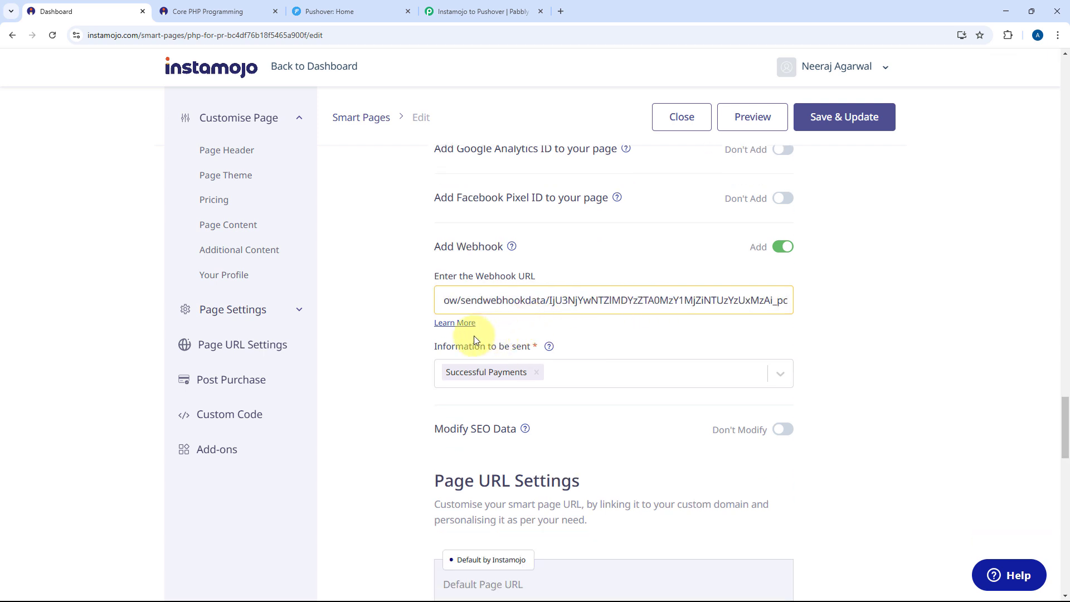
Check that Successful Payments is the information sent to the webhook, and save and update the smart page
{"action": "left_click", "coordinate": [577, 373]}
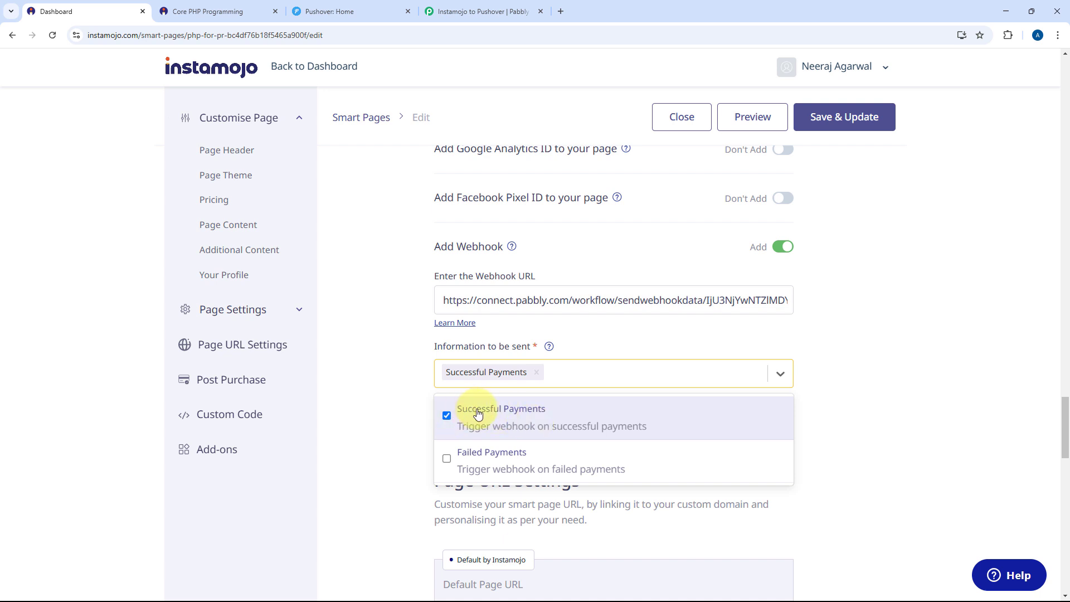
{"action": "left_click", "coordinate": [824, 398]}
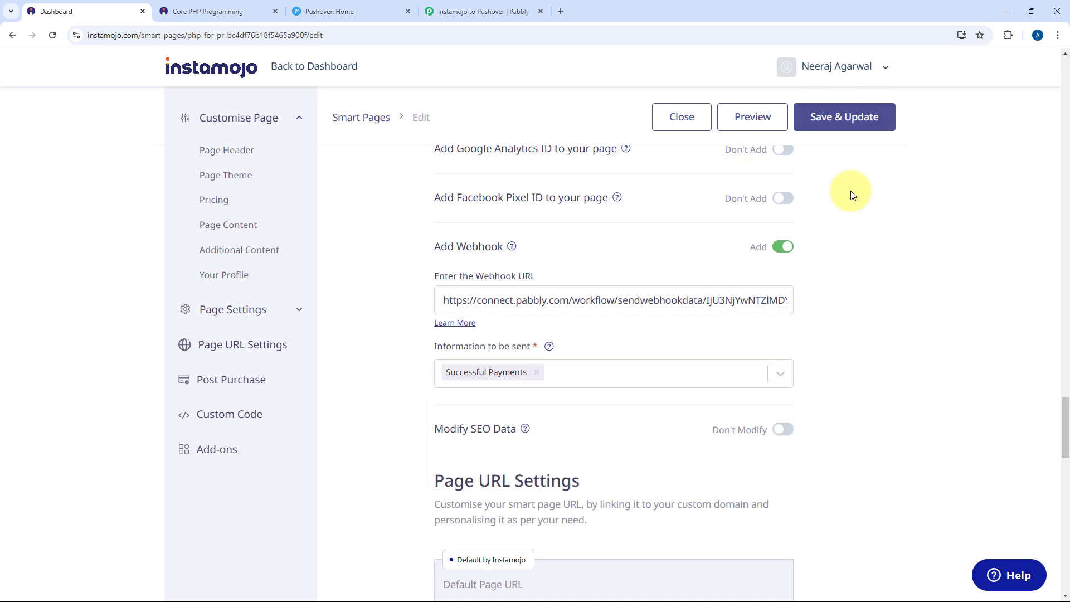
{"action": "left_click", "coordinate": [846, 122]}
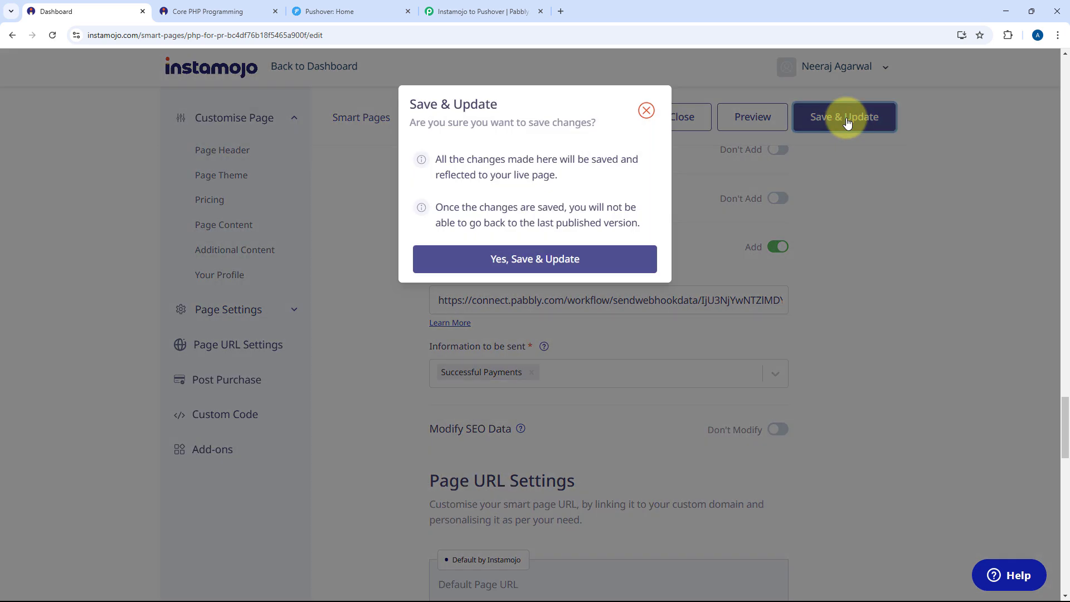
{"action": "left_click", "coordinate": [535, 270]}
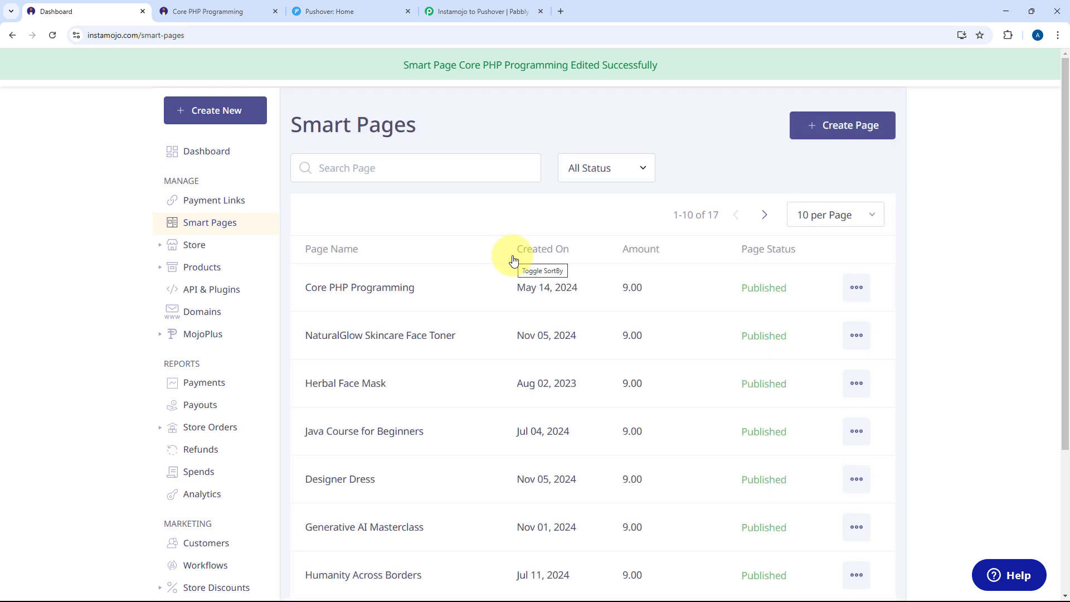
Check the webhook capture status in Pabbly Connect and start enrolling on the live Core PHP Programming page
{"action": "left_click", "coordinate": [486, 10]}
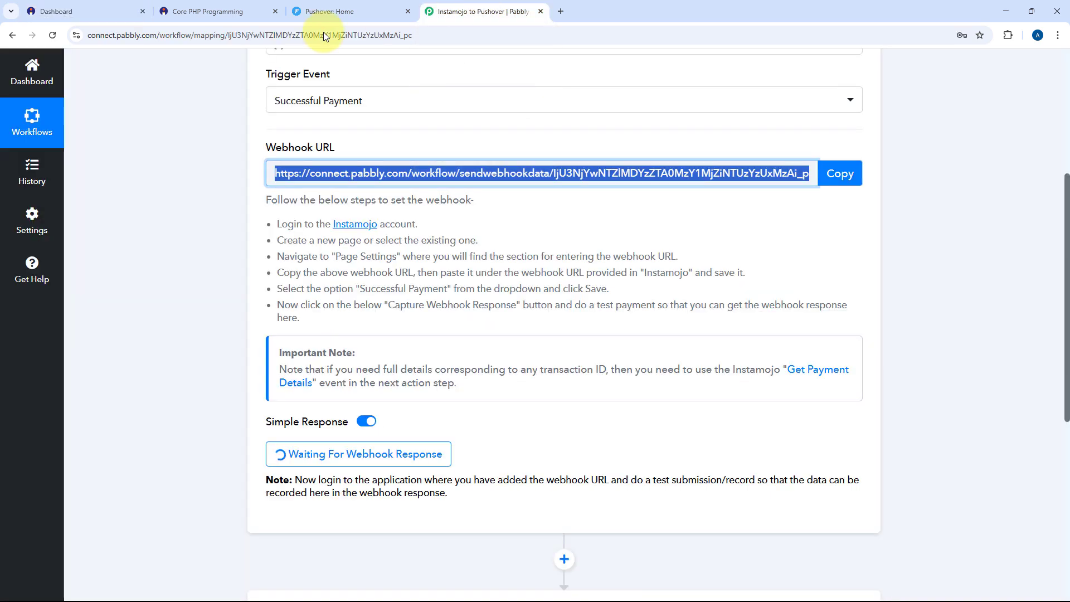
{"action": "scroll", "coordinate": [563, 215], "scroll_direction": "down", "scroll_amount": 3}
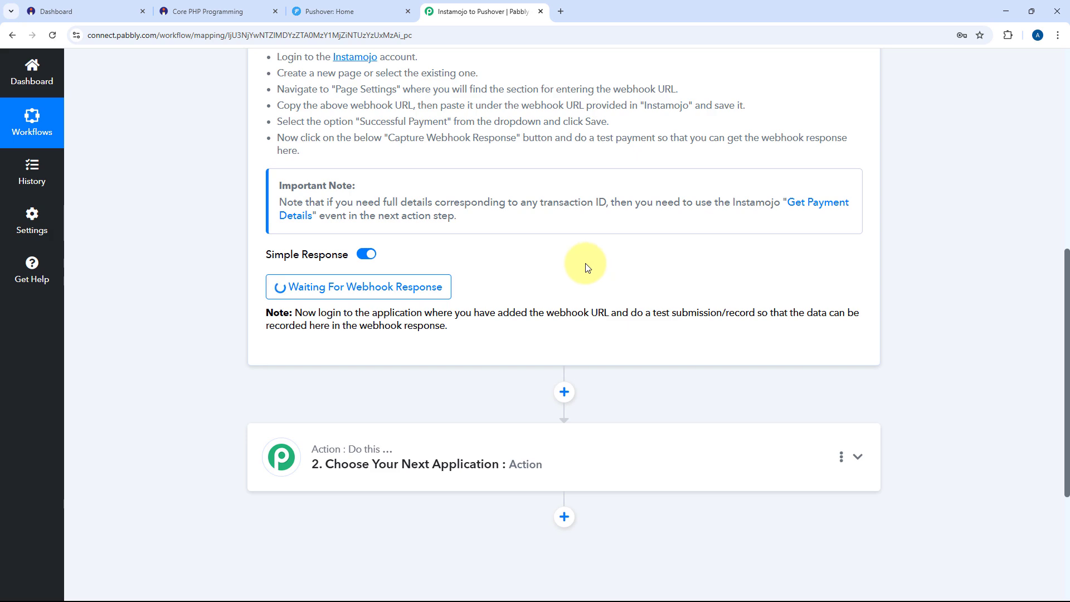
{"action": "left_click", "coordinate": [190, 10]}
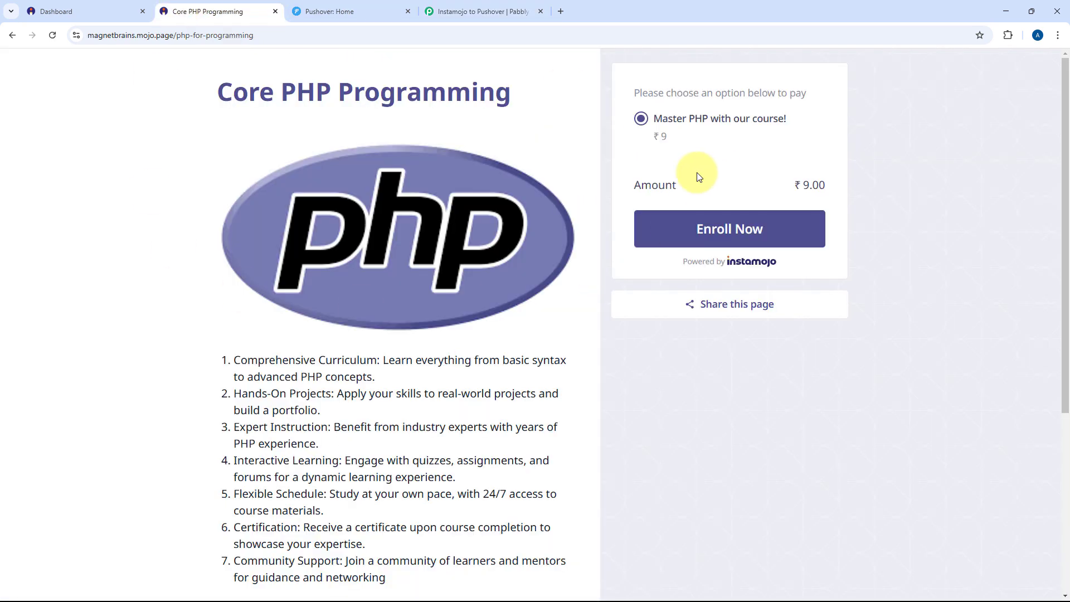
{"action": "left_click", "coordinate": [740, 223]}
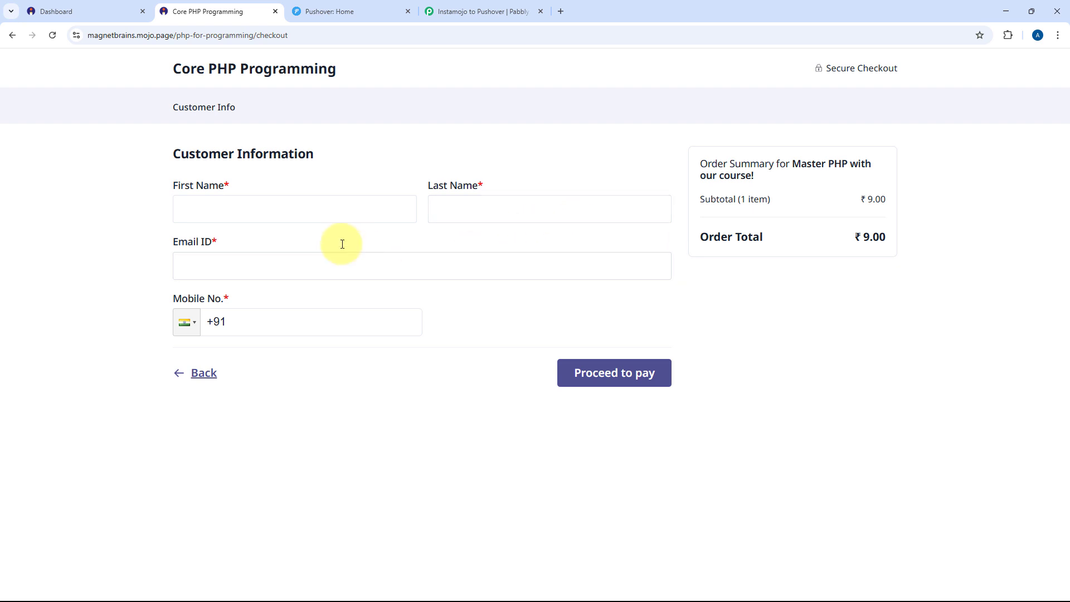
Fill in the customer's first name, last name, e-mail and mobile number, and proceed to payment
{"action": "left_click", "coordinate": [261, 219]}
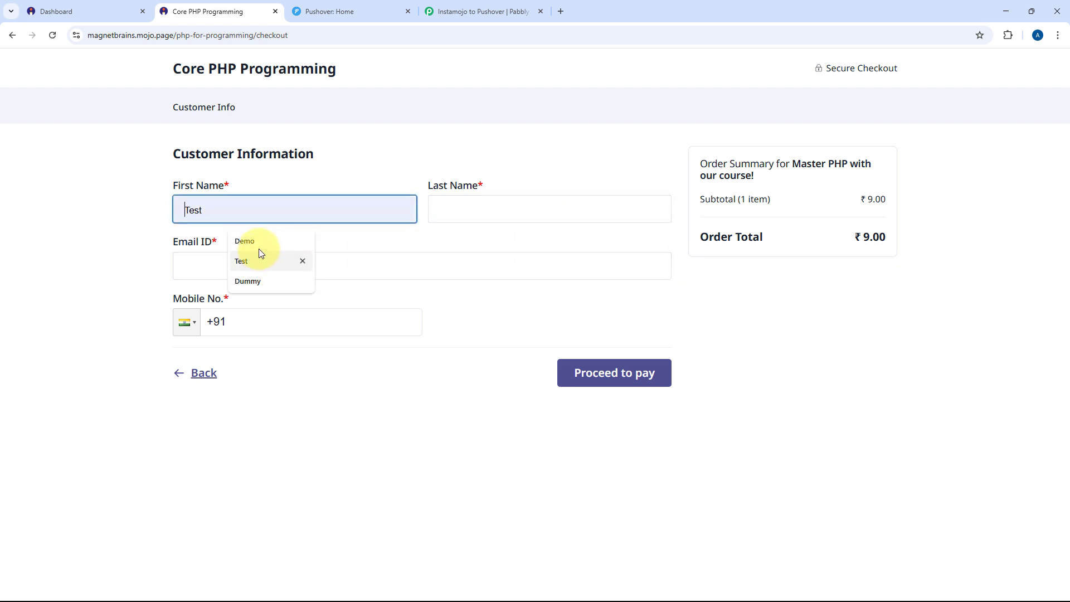
{"action": "left_click", "coordinate": [258, 248]}
{"action": "left_click", "coordinate": [437, 209]}
{"action": "left_click", "coordinate": [491, 242]}
{"action": "left_click", "coordinate": [310, 273]}
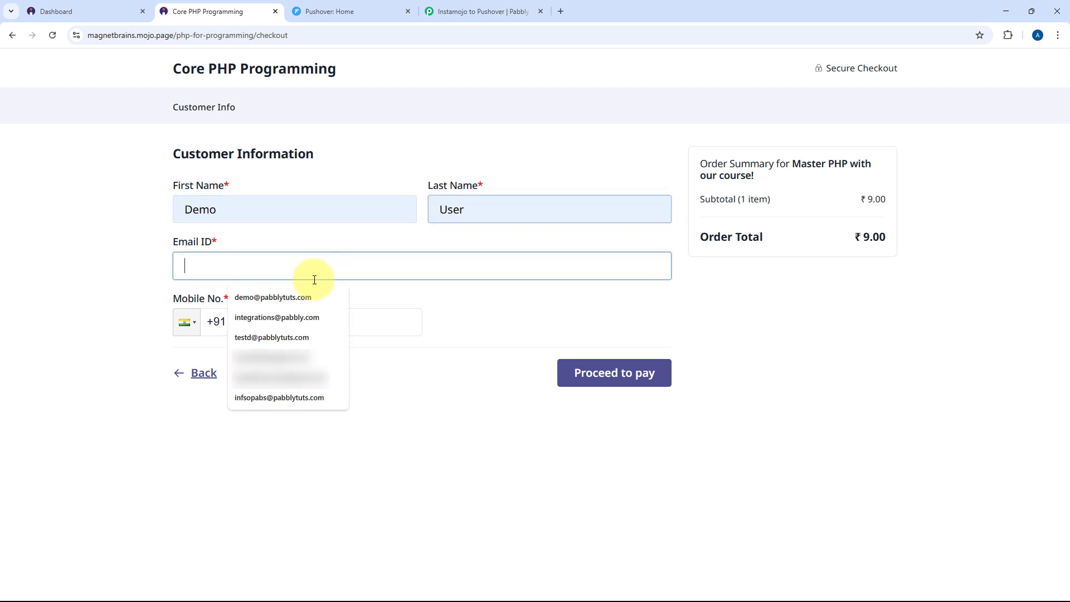
{"action": "left_click", "coordinate": [279, 305]}
{"action": "left_click", "coordinate": [248, 322]}
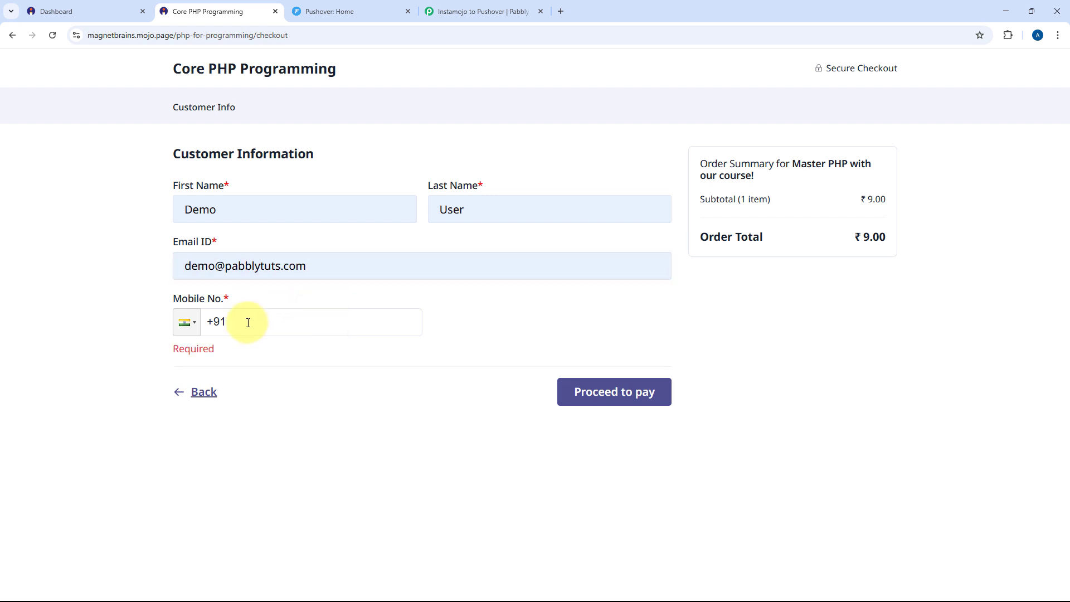
{"action": "type", "text": "9"}
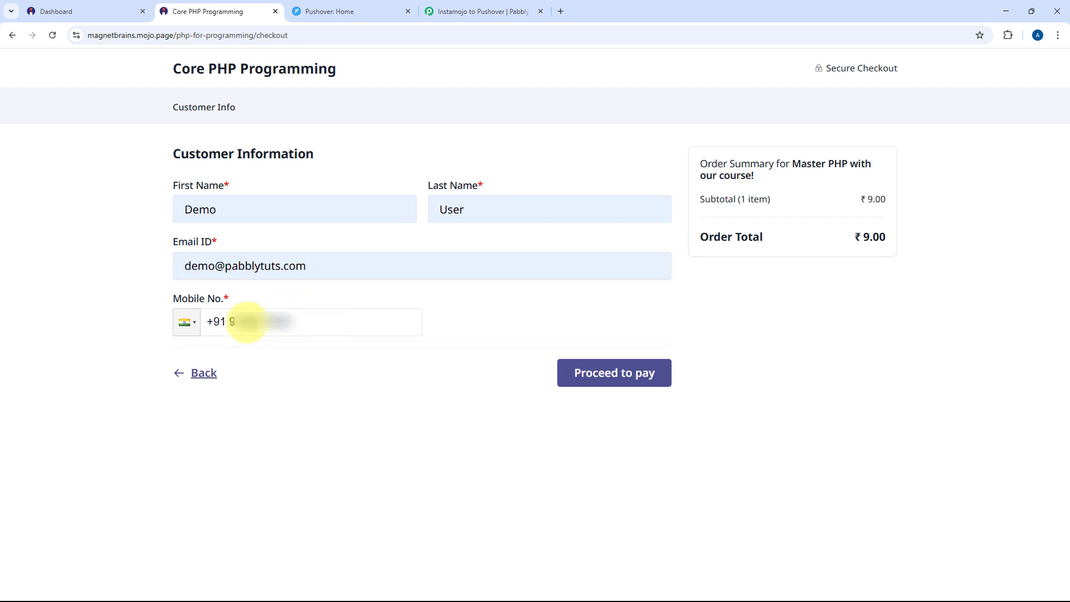
{"action": "left_click", "coordinate": [647, 371]}
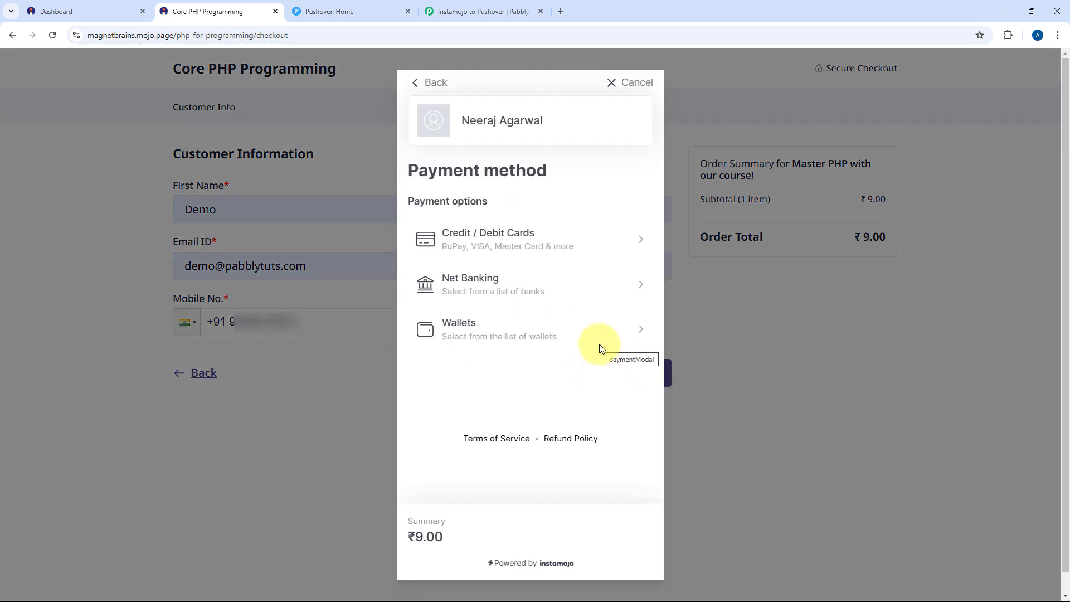
Pay the ₹9.00 order by credit/debit card using the saved Visa card number, and dismiss the browser's manual verification offer
{"action": "left_click", "coordinate": [566, 245]}
{"action": "left_click", "coordinate": [485, 225]}
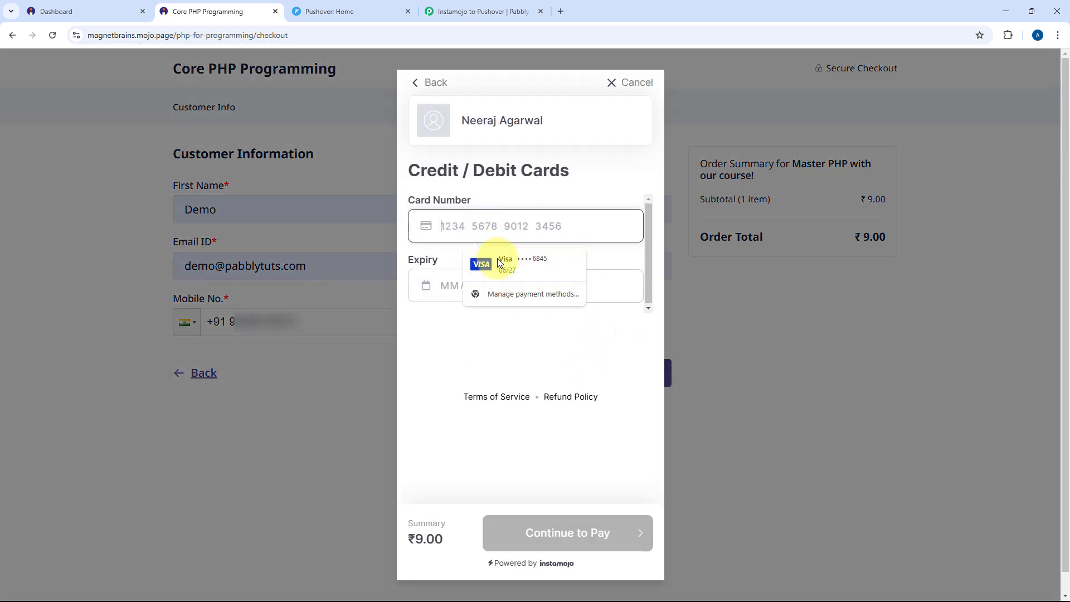
{"action": "left_click", "coordinate": [497, 260]}
{"action": "left_click", "coordinate": [595, 530]}
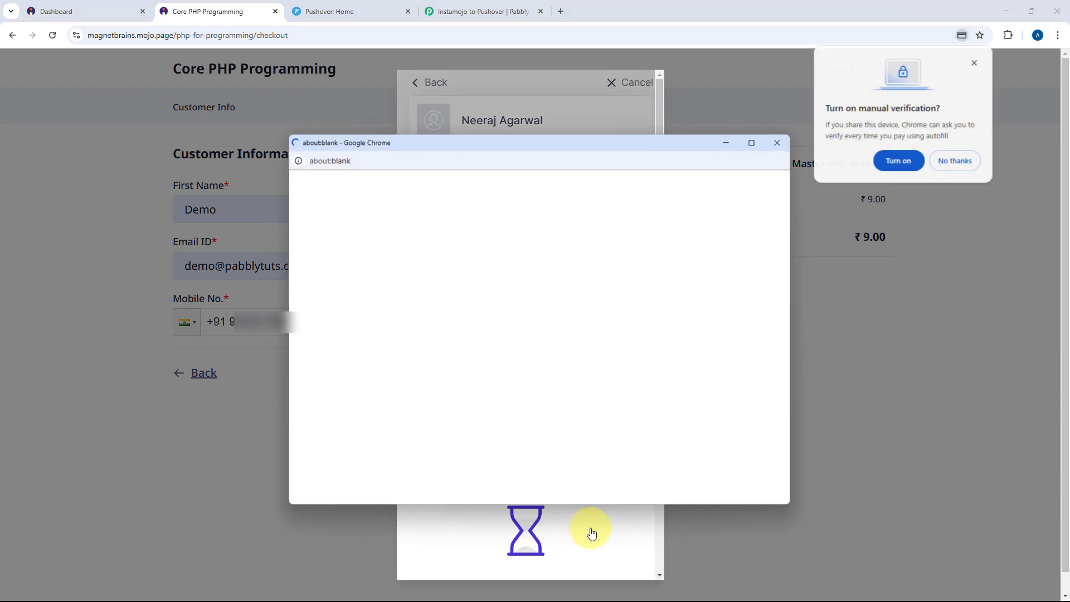
{"action": "left_click", "coordinate": [975, 62]}
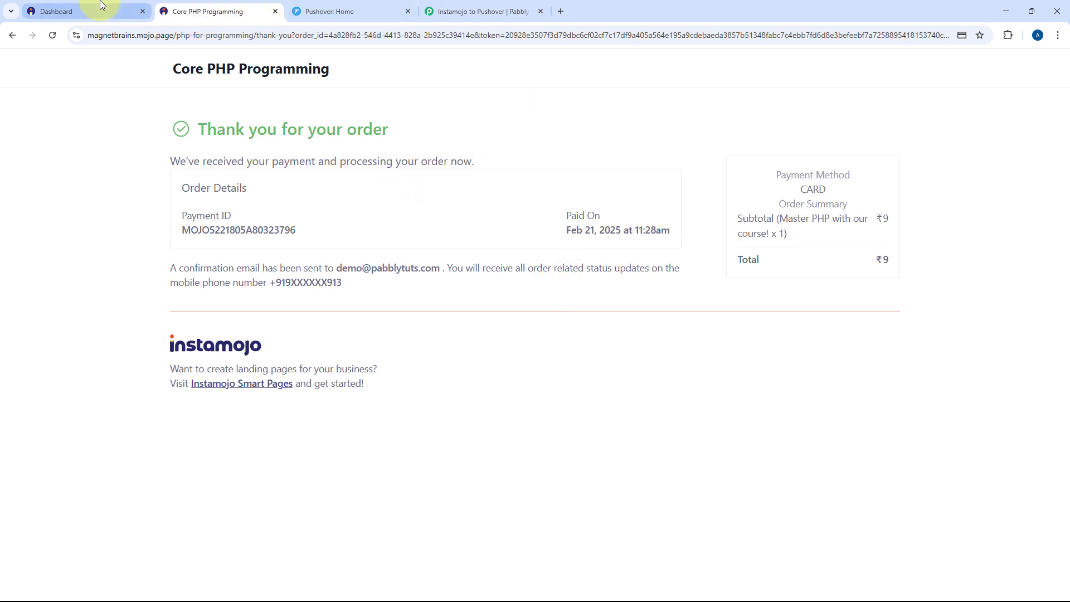
Switch to Pabbly Connect and examine the seller account, payment status and completion time in the captured webhook response
{"action": "left_click", "coordinate": [496, 10]}
{"action": "scroll", "coordinate": [524, 212], "scroll_direction": "down", "scroll_amount": 4}
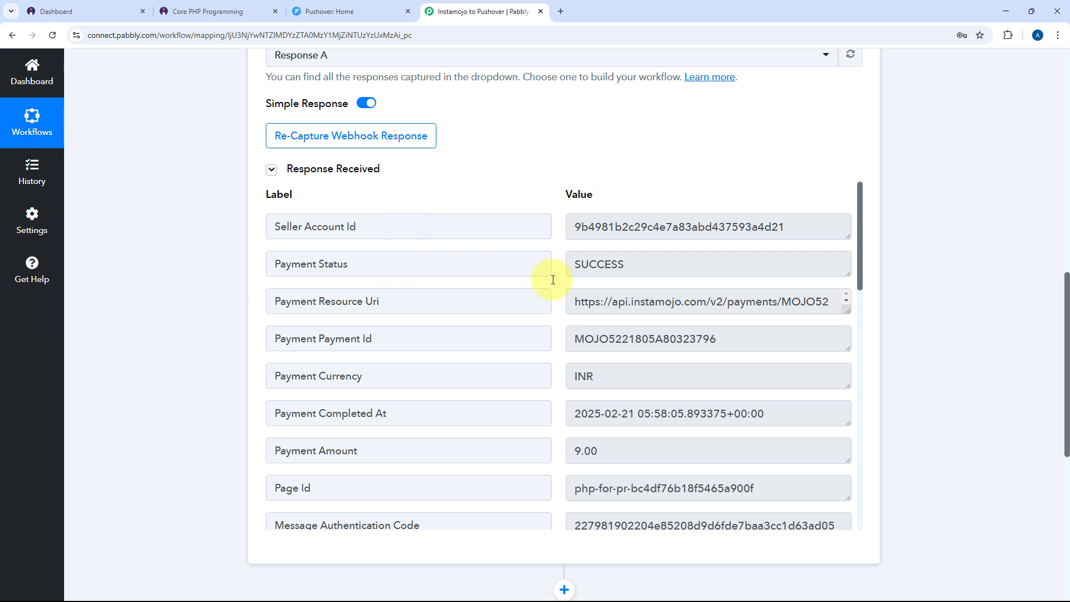
{"action": "double_click", "coordinate": [596, 265]}
{"action": "left_click_drag", "start_coordinate": [577, 227], "coordinate": [858, 236]}
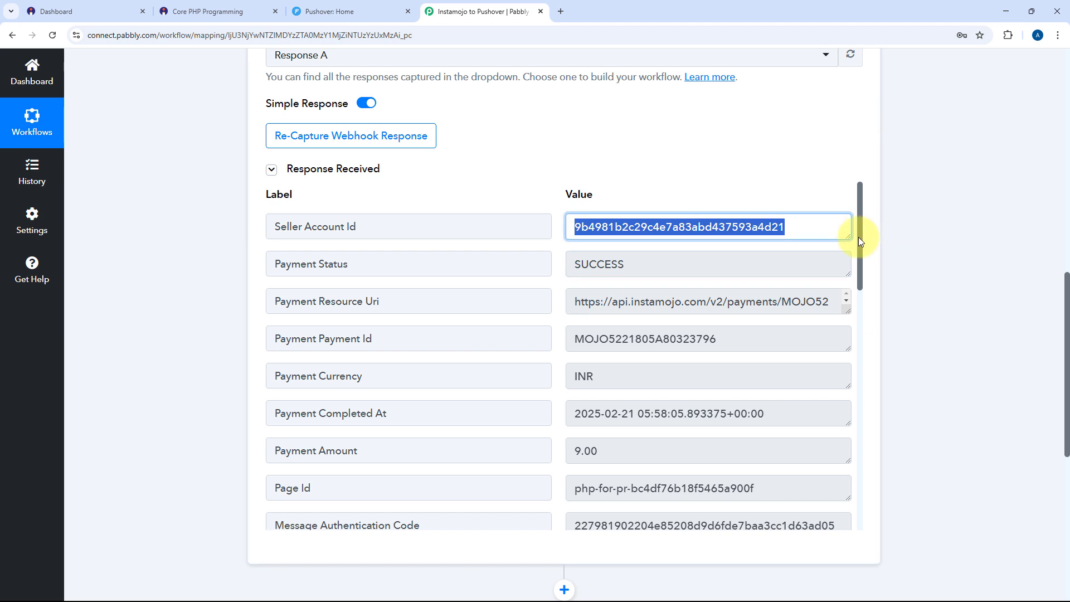
{"action": "scroll", "coordinate": [574, 266], "scroll_direction": "down", "scroll_amount": 1}
{"action": "scroll", "coordinate": [575, 271], "scroll_direction": "down", "scroll_amount": 1}
{"action": "left_click_drag", "start_coordinate": [748, 282], "coordinate": [820, 310]}
{"action": "left_click", "coordinate": [560, 265]}
{"action": "scroll", "coordinate": [563, 267], "scroll_direction": "down", "scroll_amount": 1}
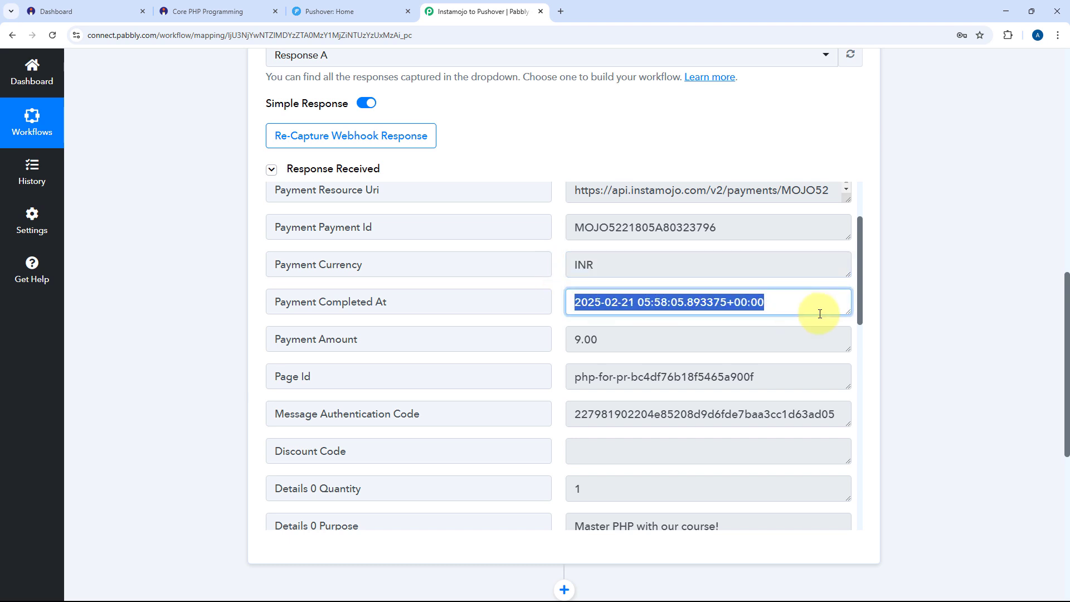
{"action": "left_click", "coordinate": [560, 273]}
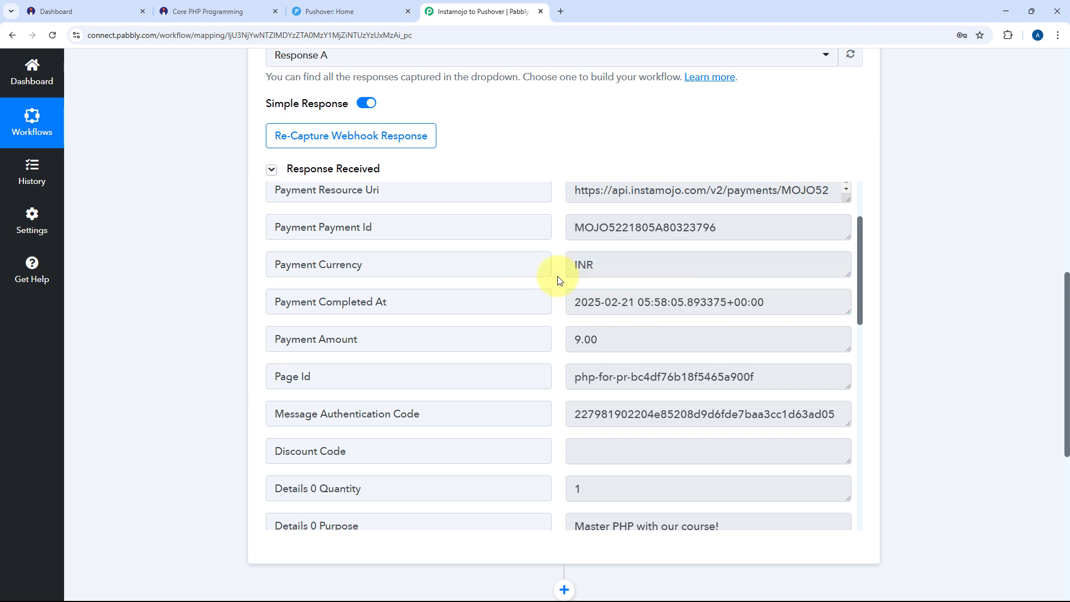
Examine the payment amount, page ID, purpose and custom address fields in the captured webhook response
{"action": "scroll", "coordinate": [560, 279], "scroll_direction": "down", "scroll_amount": 1}
{"action": "left_click_drag", "start_coordinate": [641, 279], "coordinate": [555, 276]}
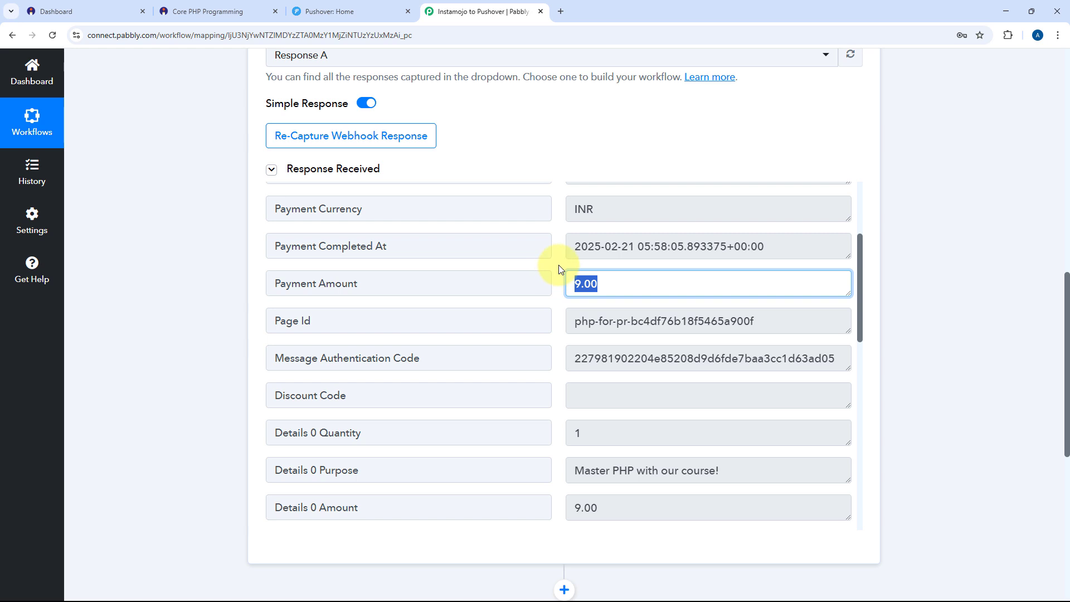
{"action": "scroll", "coordinate": [554, 276], "scroll_direction": "down", "scroll_amount": 1}
{"action": "left_click", "coordinate": [763, 265]}
{"action": "left_click_drag", "start_coordinate": [763, 266], "coordinate": [557, 268]}
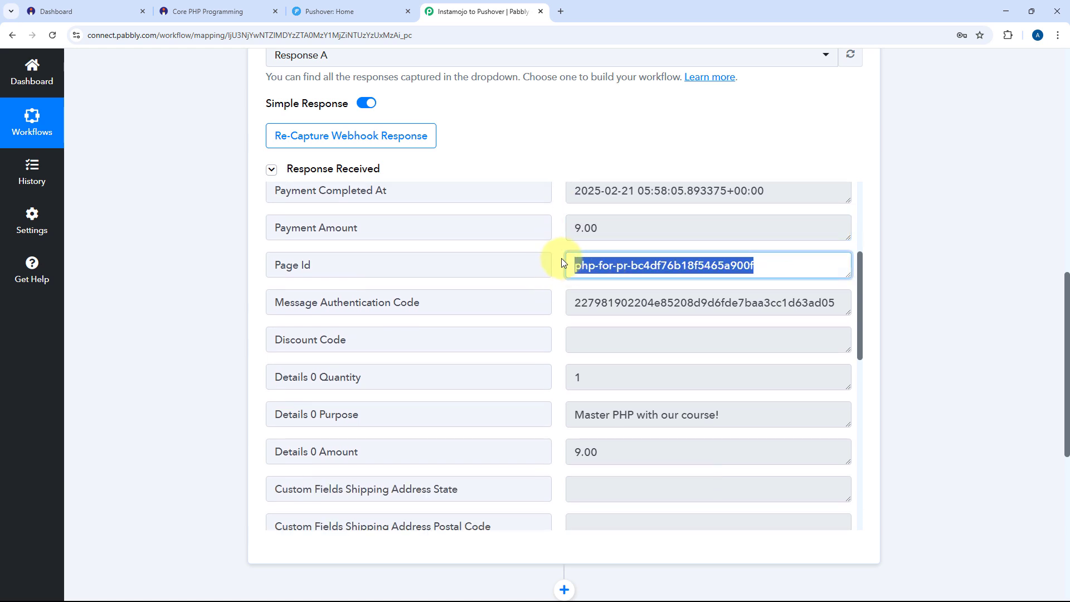
{"action": "left_click", "coordinate": [560, 258]}
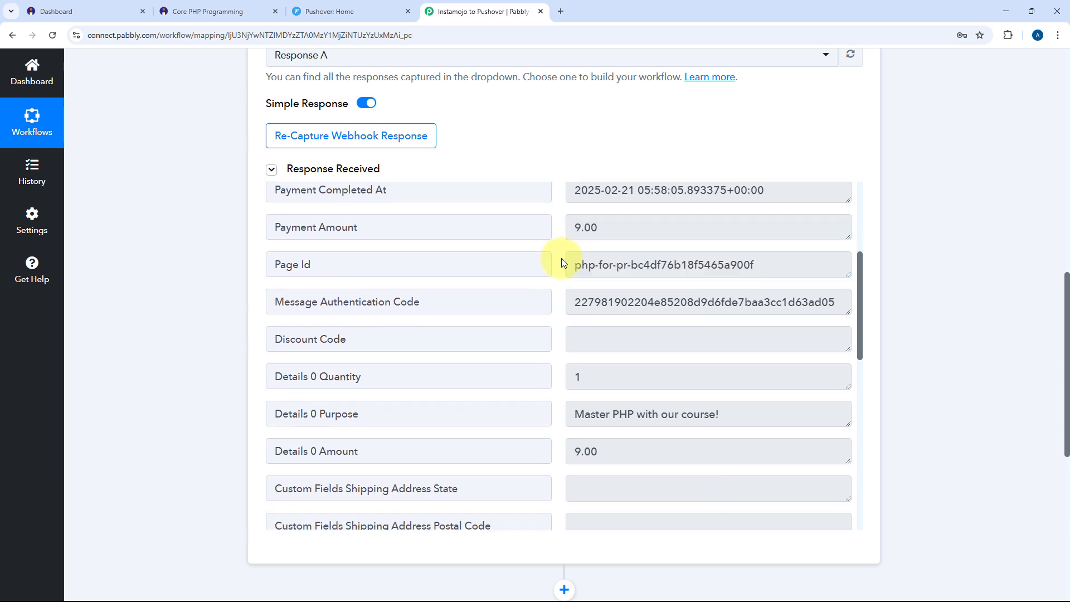
{"action": "scroll", "coordinate": [561, 262], "scroll_direction": "down", "scroll_amount": 2}
{"action": "left_click_drag", "start_coordinate": [743, 299], "coordinate": [526, 297]}
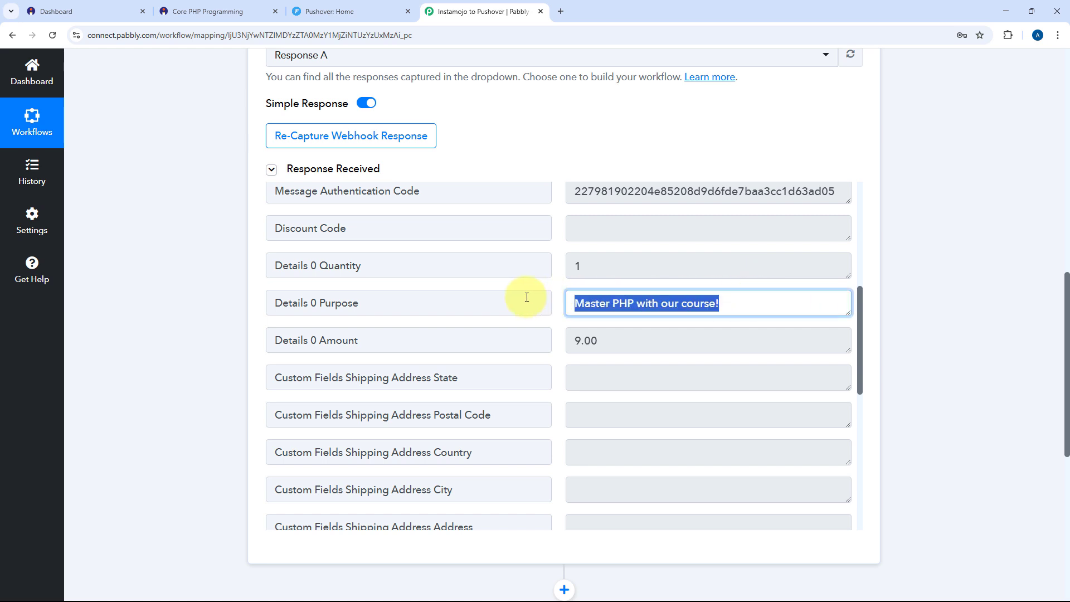
{"action": "left_click", "coordinate": [555, 272]}
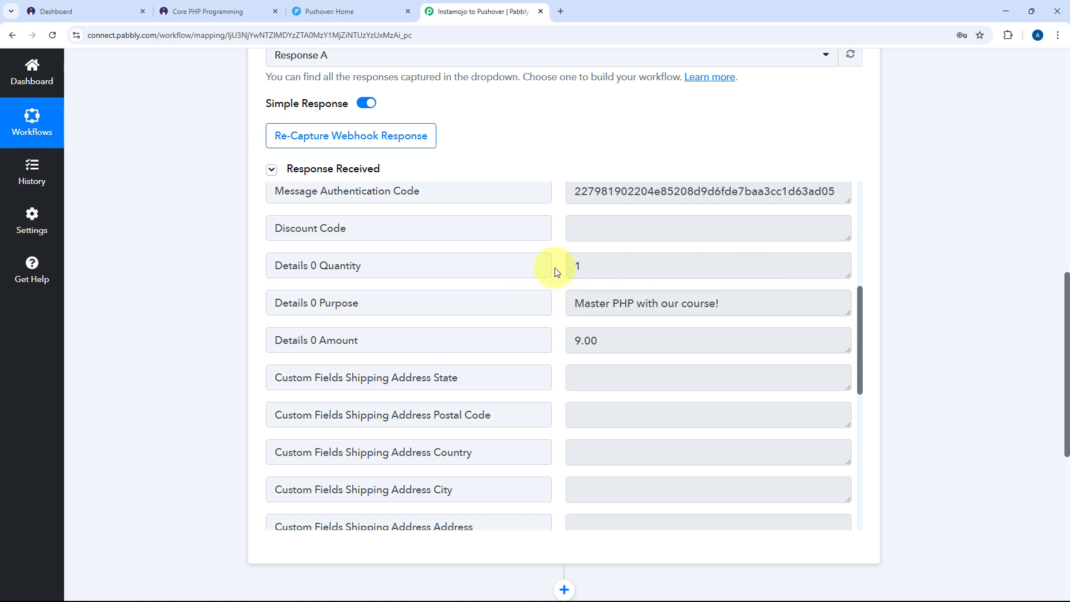
{"action": "scroll", "coordinate": [555, 272], "scroll_direction": "down", "scroll_amount": 8}
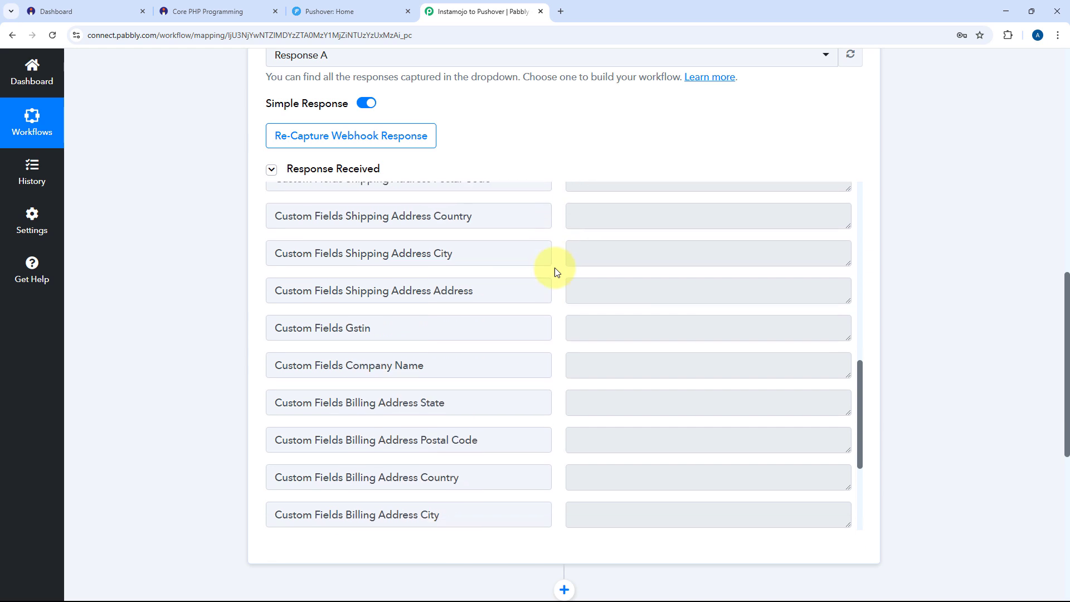
Examine the buyer name, buyer e-mail and buyer phone fields in the captured webhook response
{"action": "scroll", "coordinate": [554, 267], "scroll_direction": "down", "scroll_amount": 1}
{"action": "left_click_drag", "start_coordinate": [645, 474], "coordinate": [502, 468]}
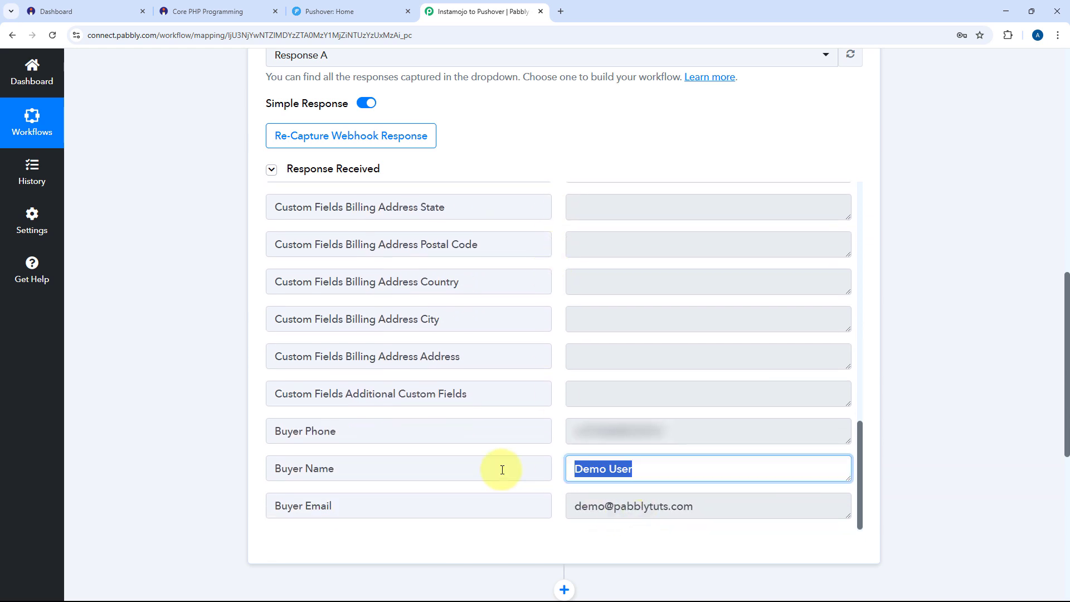
{"action": "left_click_drag", "start_coordinate": [712, 503], "coordinate": [510, 507]}
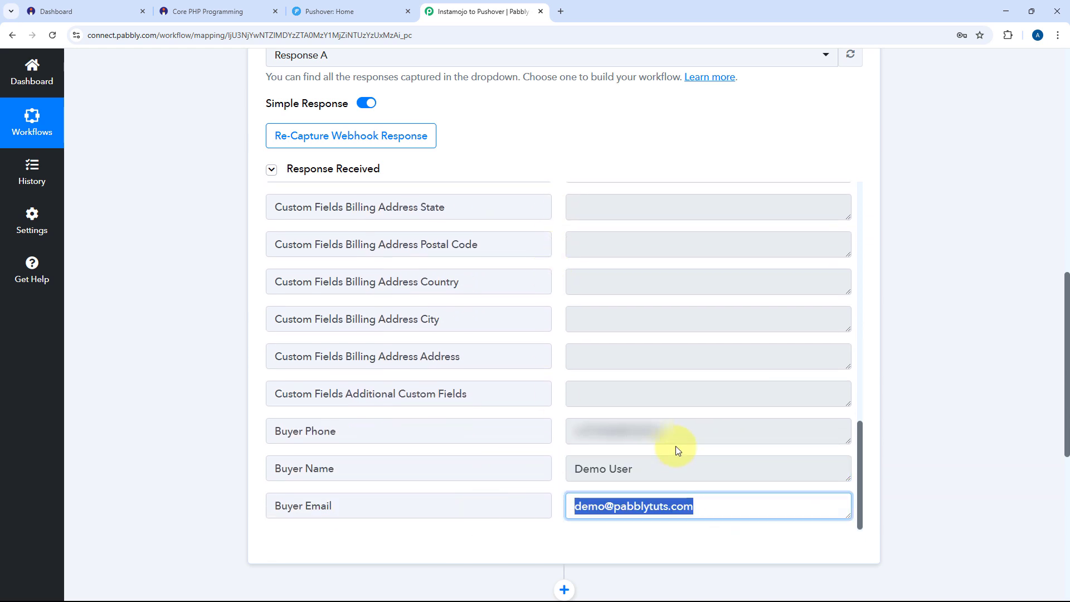
{"action": "left_click_drag", "start_coordinate": [676, 446], "coordinate": [473, 438]}
{"action": "left_click", "coordinate": [561, 403]}
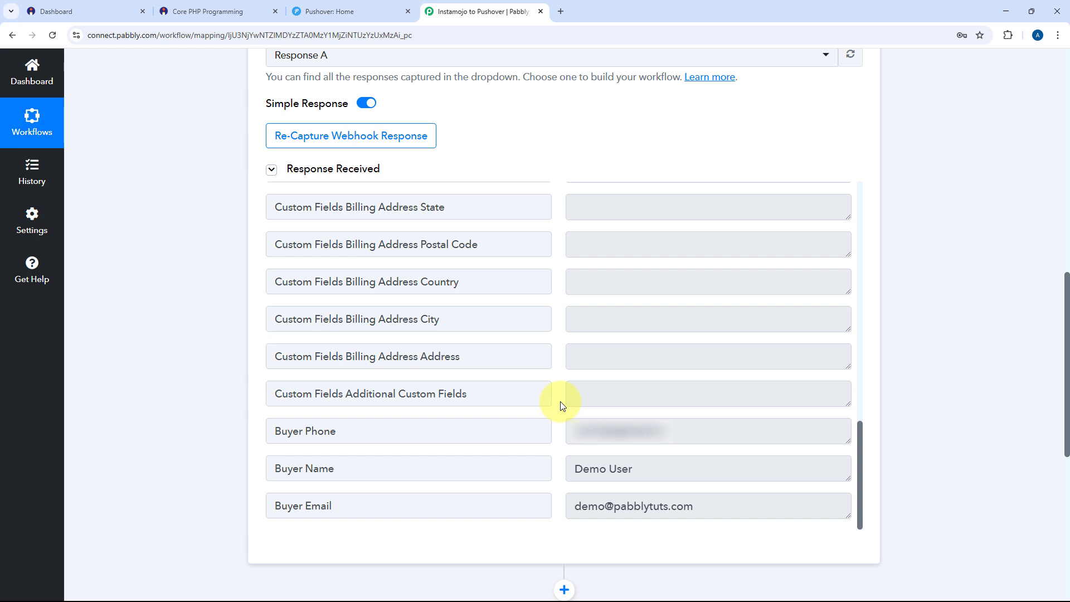
{"action": "scroll", "coordinate": [561, 401], "scroll_direction": "up", "scroll_amount": 12}
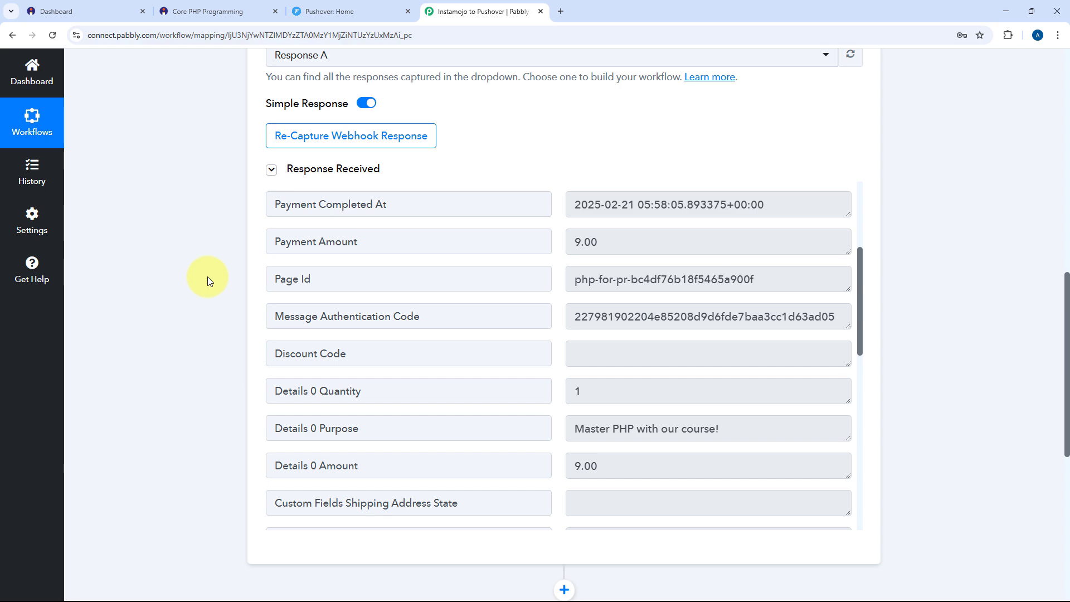
Open the workflow's second step and choose Pushover as its action app
{"action": "scroll", "coordinate": [207, 276], "scroll_direction": "down", "scroll_amount": 8}
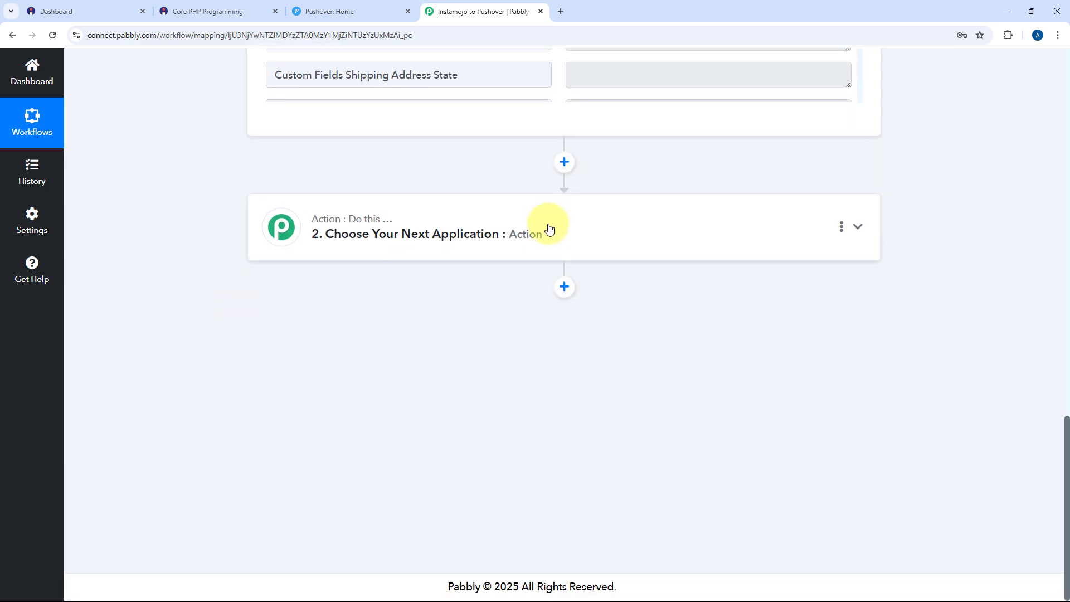
{"action": "left_click", "coordinate": [547, 227]}
{"action": "scroll", "coordinate": [453, 192], "scroll_direction": "up", "scroll_amount": 4}
{"action": "left_click", "coordinate": [331, 288]}
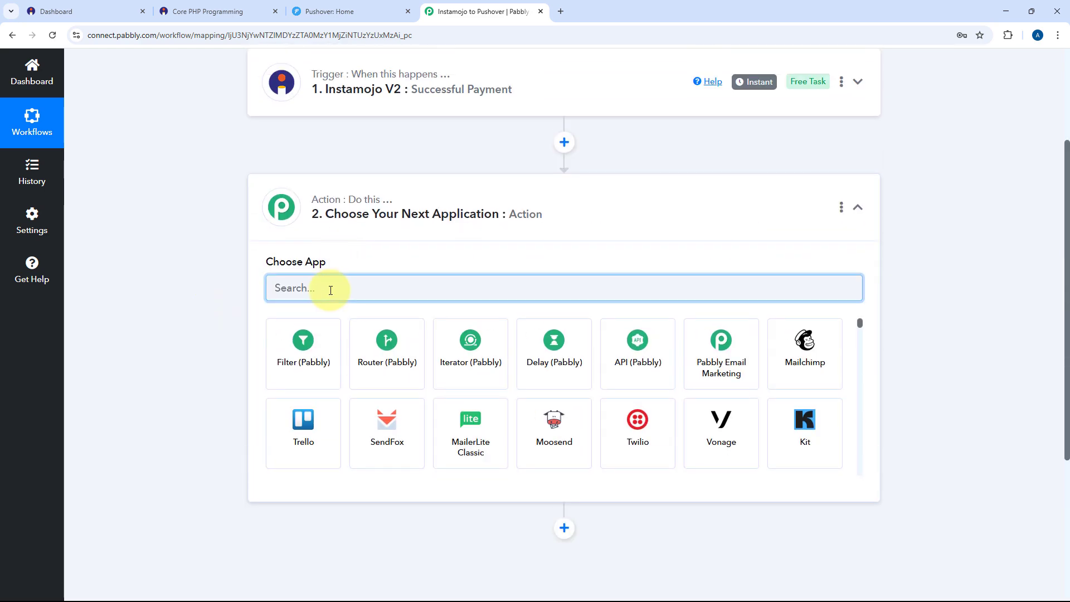
{"action": "type", "text": "Pus"}
{"action": "left_click", "coordinate": [314, 342]}
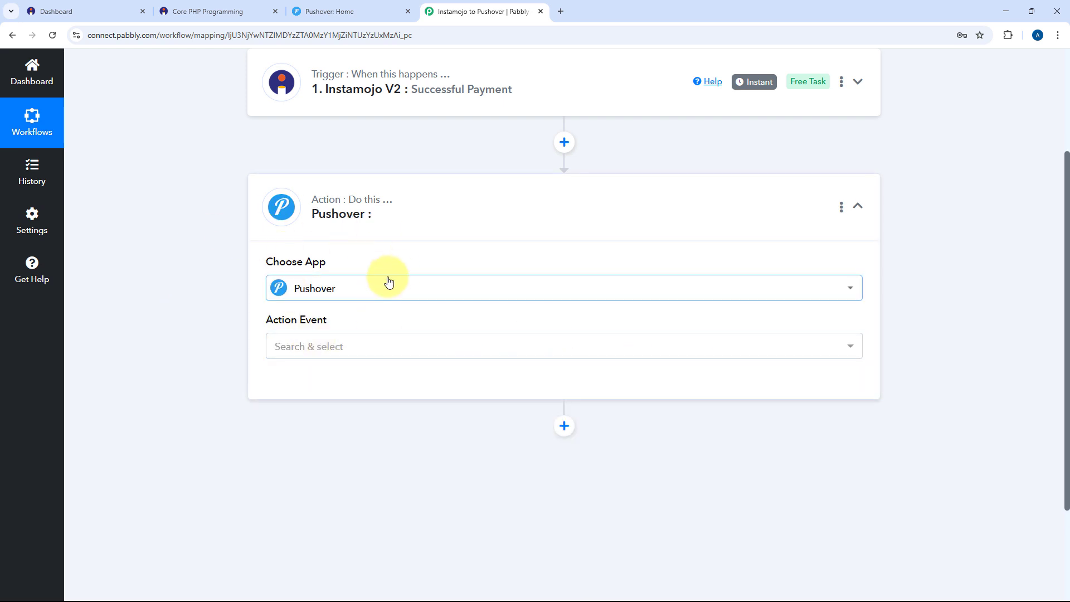
Set the action event to Push Notification and start adding a new Pushover connection
{"action": "scroll", "coordinate": [270, 250], "scroll_direction": "down", "scroll_amount": 2}
{"action": "left_click", "coordinate": [363, 234]}
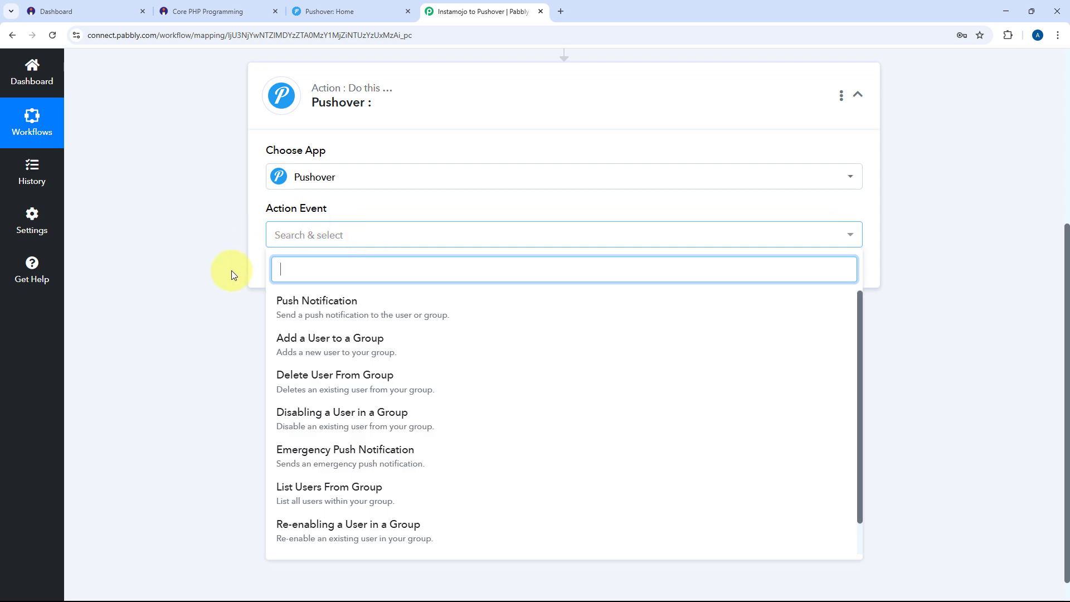
{"action": "left_click", "coordinate": [348, 312]}
{"action": "left_click", "coordinate": [290, 275]}
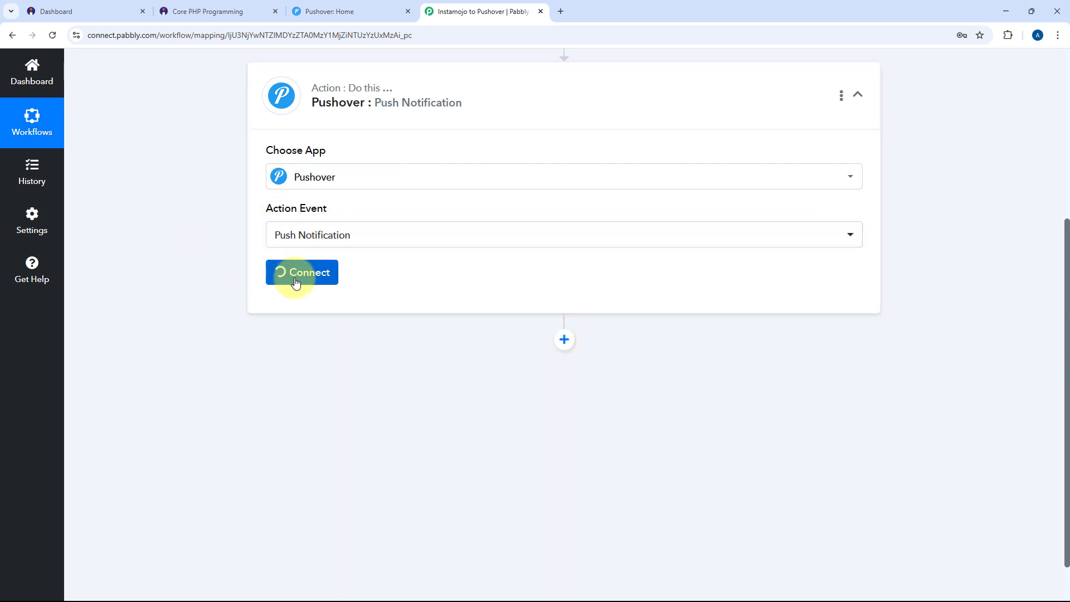
{"action": "left_click", "coordinate": [496, 184]}
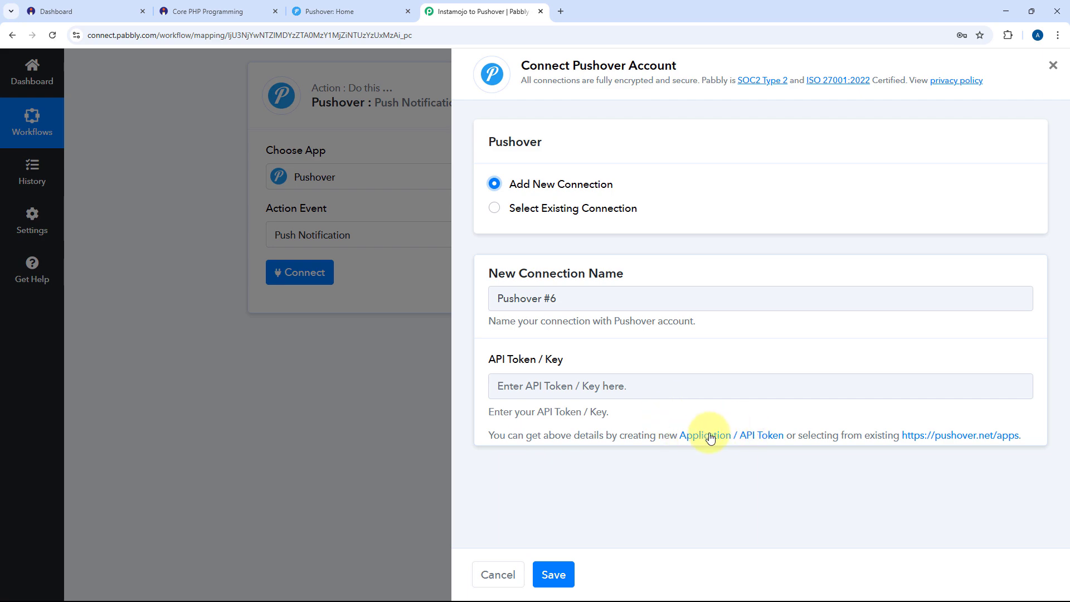
Open Pushover's application/API token creation page and create an application named "Pabbly Connect 1", agreeing to the terms
{"action": "left_click", "coordinate": [751, 437]}
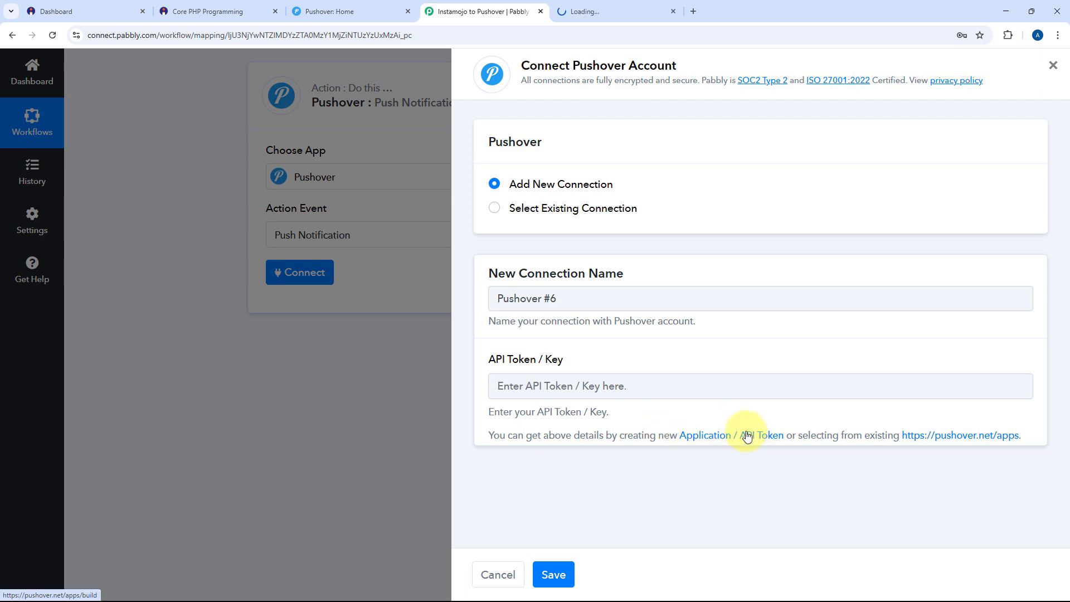
{"action": "left_click", "coordinate": [618, 9]}
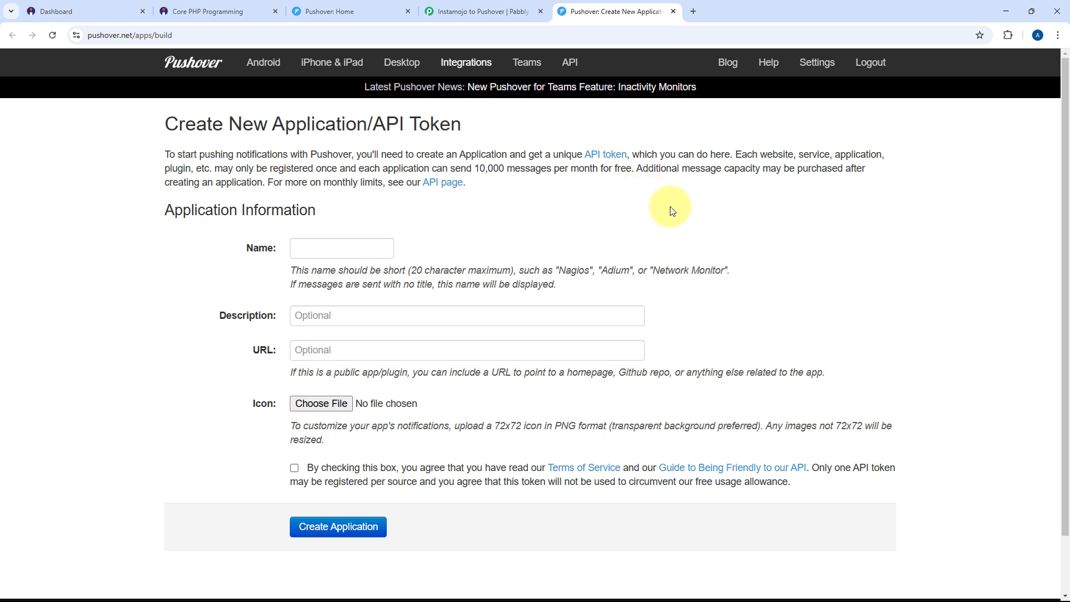
{"action": "left_click", "coordinate": [348, 253]}
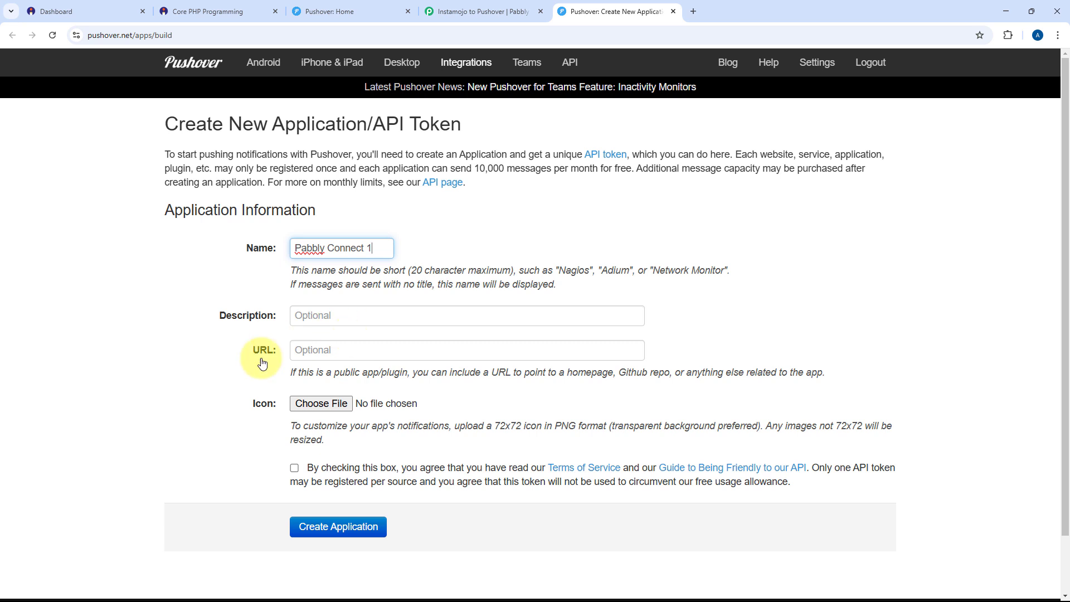
{"action": "left_click", "coordinate": [294, 470]}
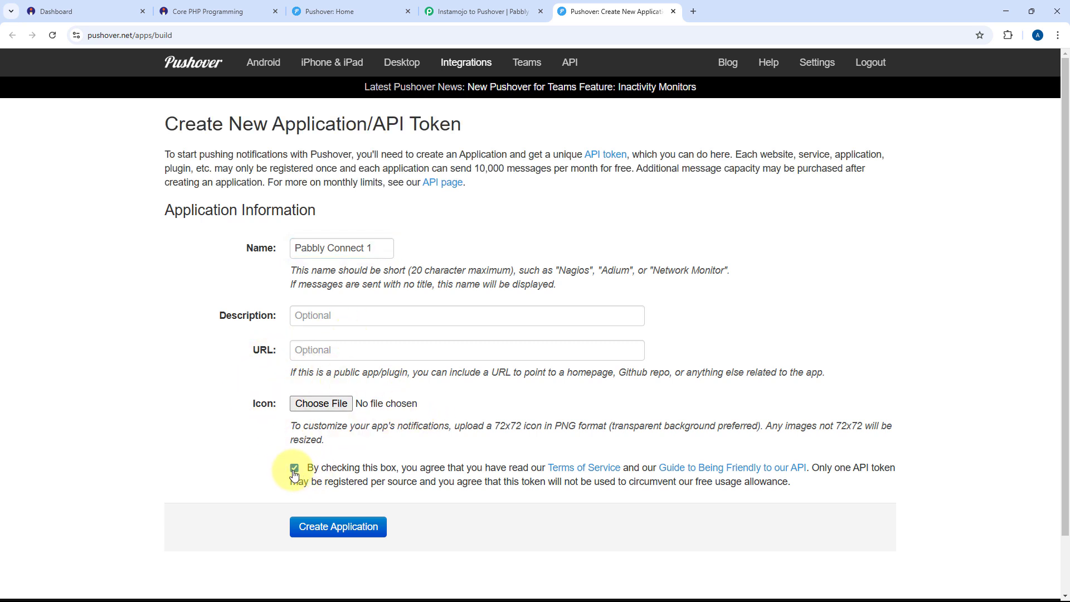
{"action": "left_click", "coordinate": [342, 530]}
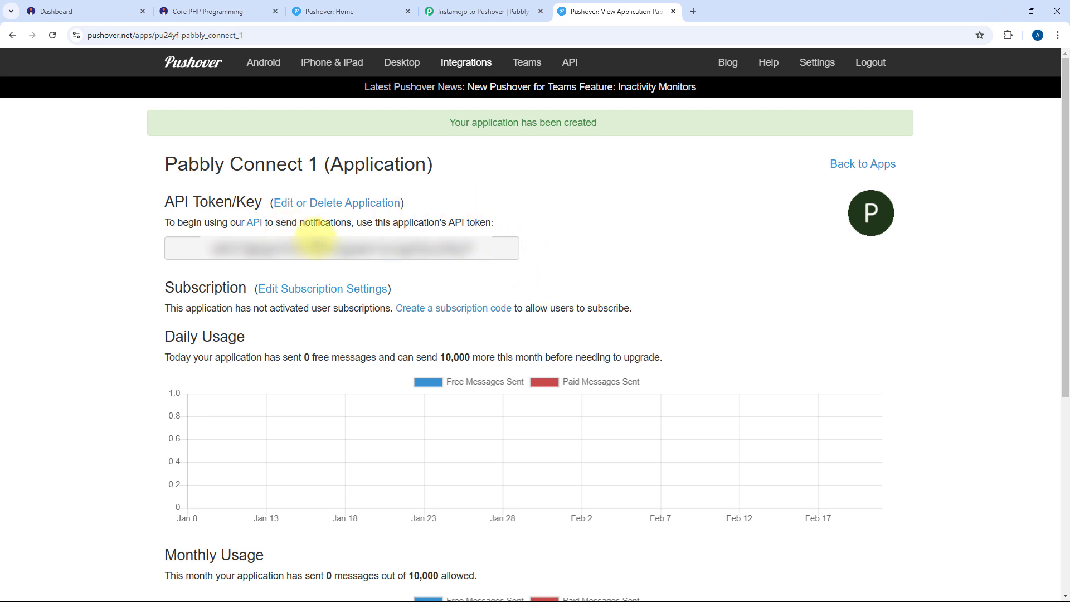
Copy the new application's API token, paste it into the API Token / Key field in Pabbly Connect, and save the connection
{"action": "double_click", "coordinate": [435, 248]}
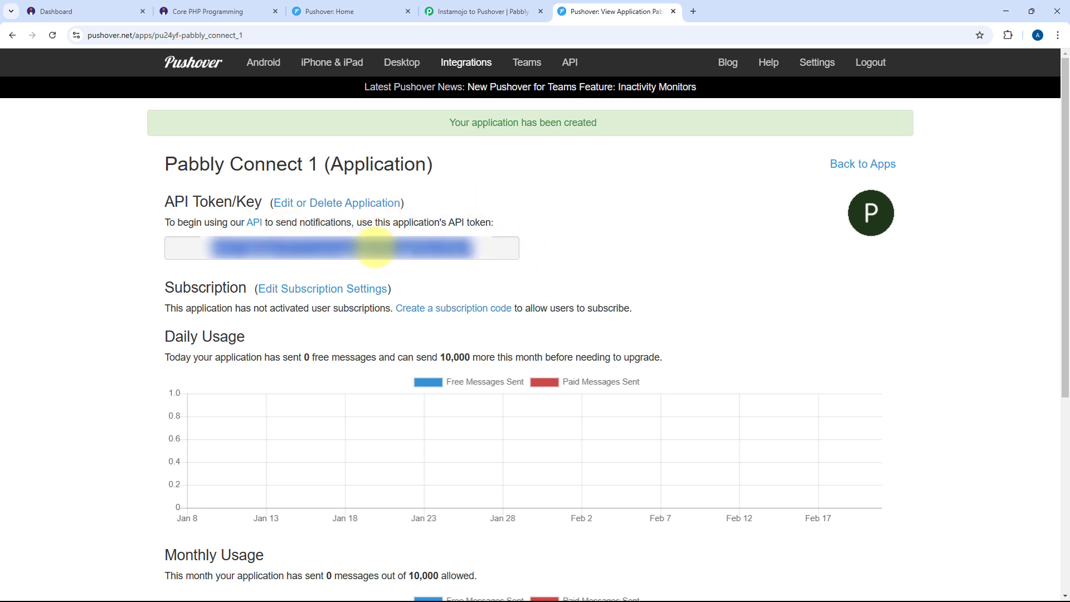
{"action": "right_click", "coordinate": [377, 248]}
{"action": "left_click", "coordinate": [410, 303]}
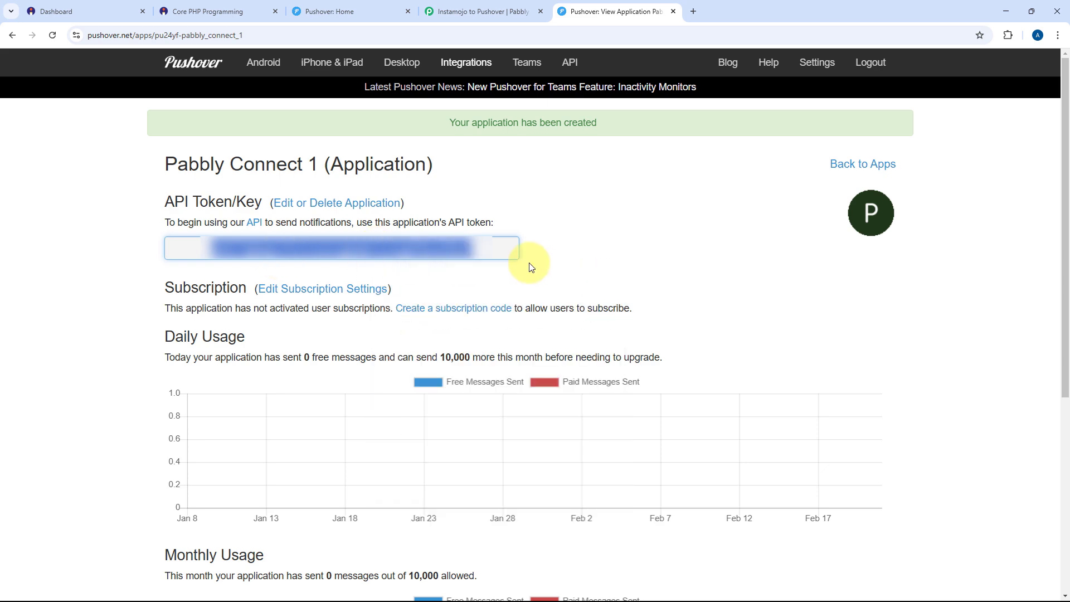
{"action": "left_click", "coordinate": [533, 261]}
{"action": "left_click", "coordinate": [507, 5]}
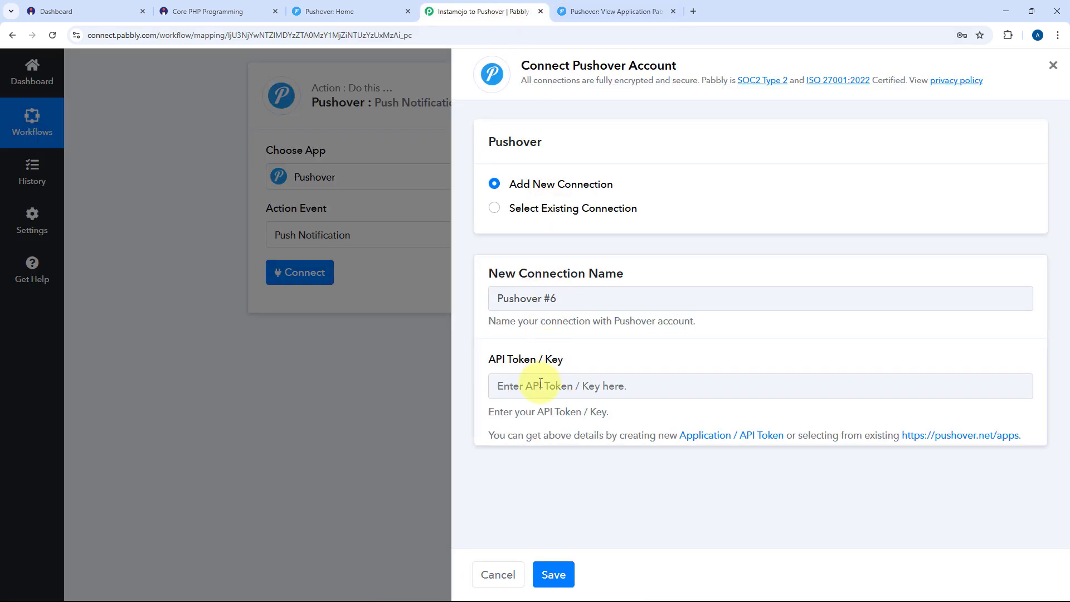
{"action": "right_click", "coordinate": [536, 385]}
{"action": "left_click", "coordinate": [559, 258]}
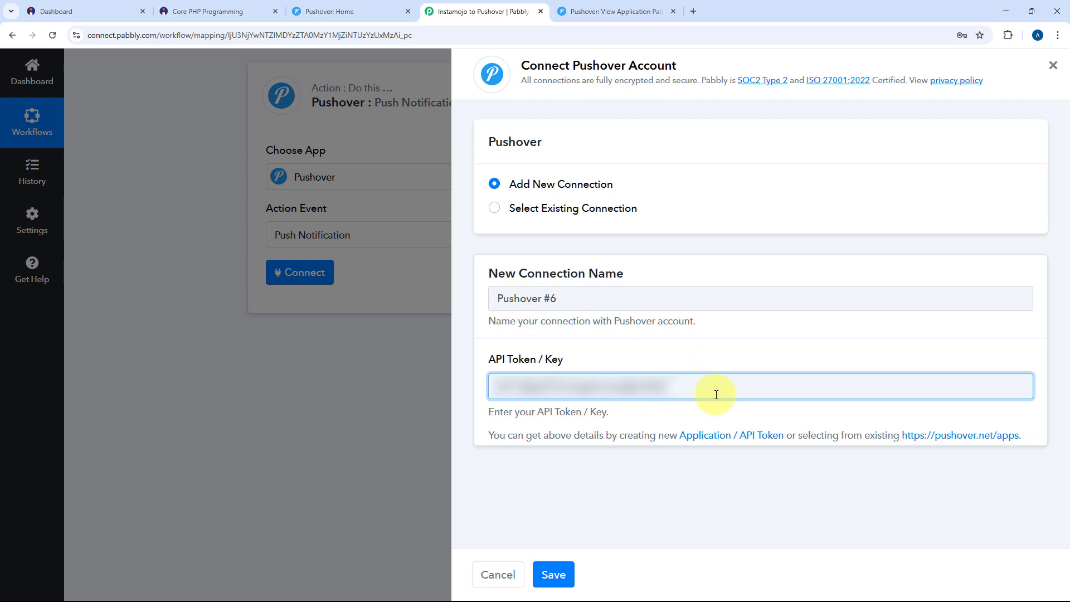
{"action": "left_click", "coordinate": [556, 577]}
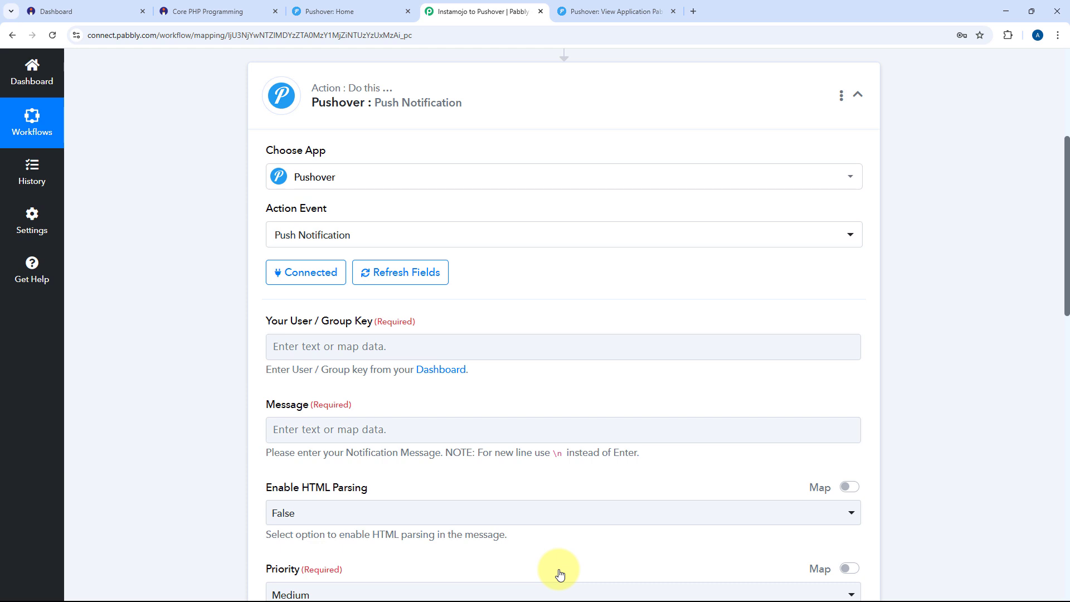
Switch to the Pushover home page, review the account's devices and aliases, and copy the user key
{"action": "scroll", "coordinate": [479, 295], "scroll_direction": "down", "scroll_amount": 1}
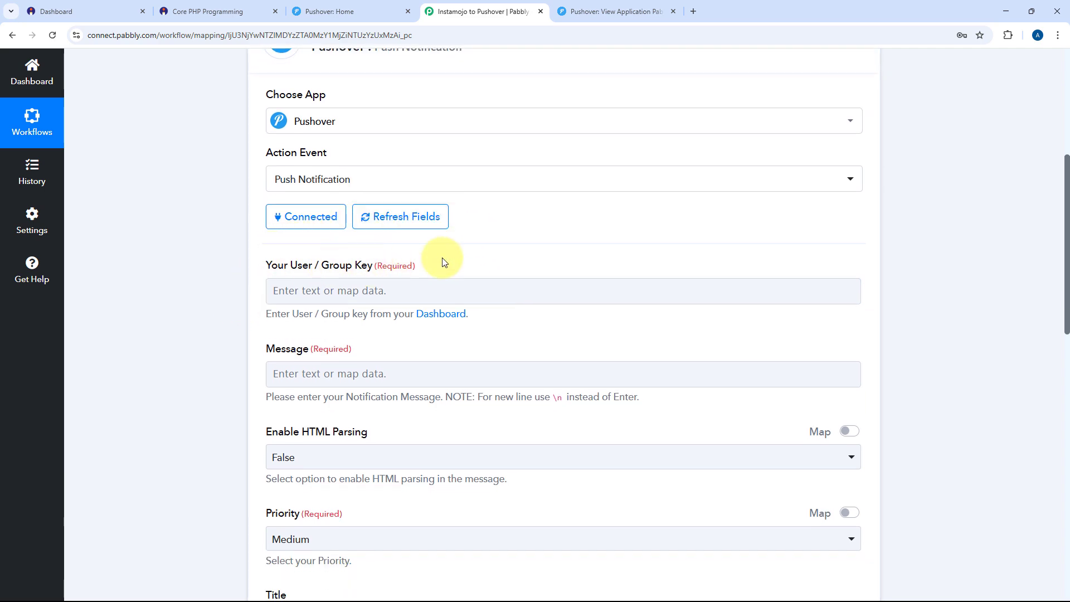
{"action": "left_click", "coordinate": [394, 11]}
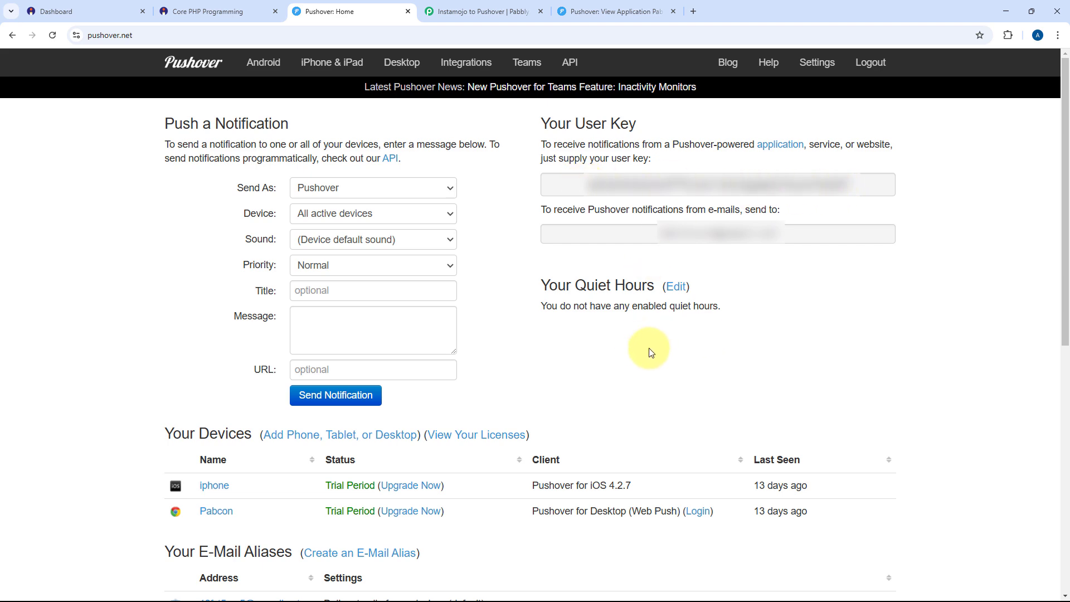
{"action": "scroll", "coordinate": [661, 335], "scroll_direction": "down", "scroll_amount": 4}
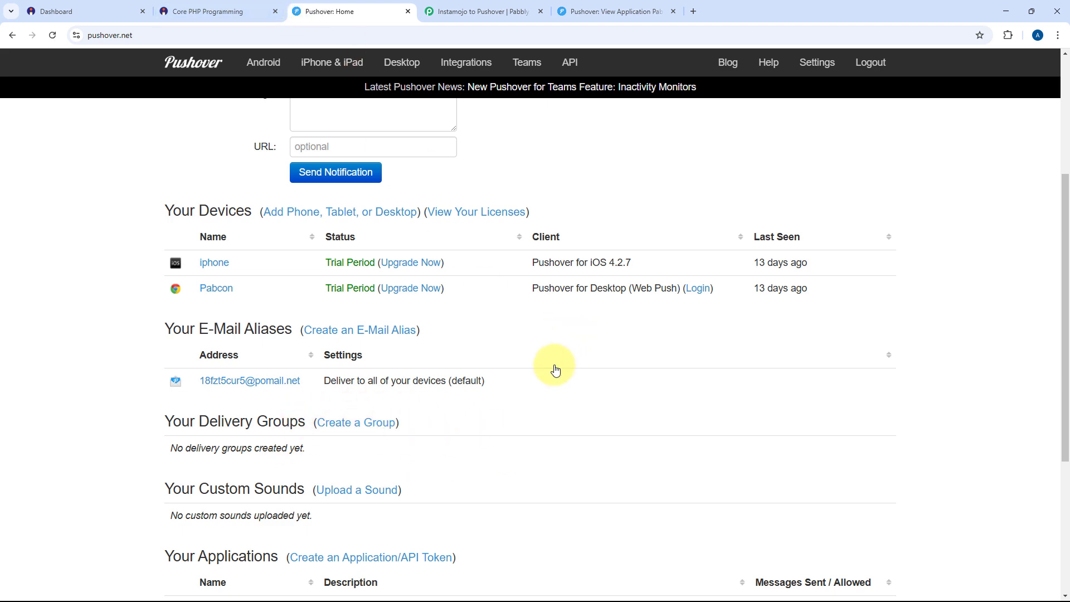
{"action": "scroll", "coordinate": [555, 369], "scroll_direction": "up", "scroll_amount": 4}
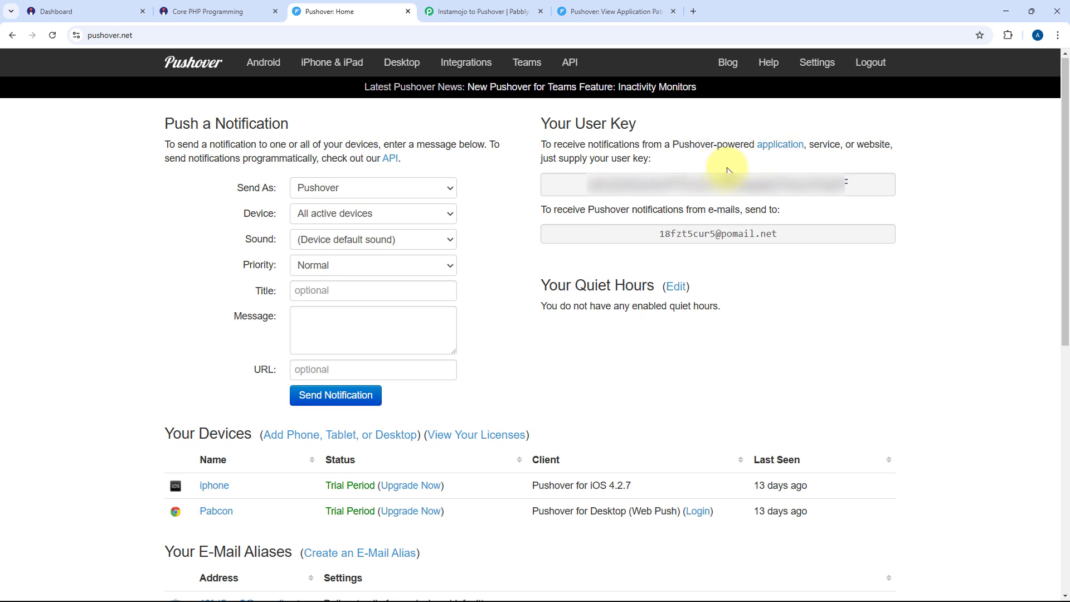
{"action": "left_click", "coordinate": [694, 184]}
{"action": "right_click", "coordinate": [694, 185]}
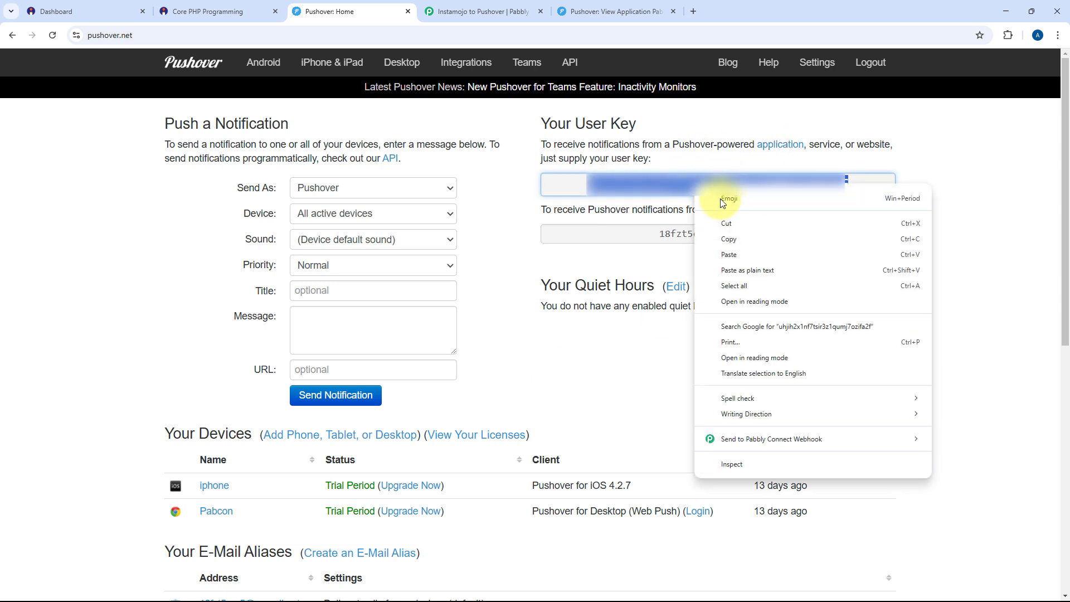
{"action": "left_click", "coordinate": [733, 239]}
{"action": "left_click", "coordinate": [500, 177]}
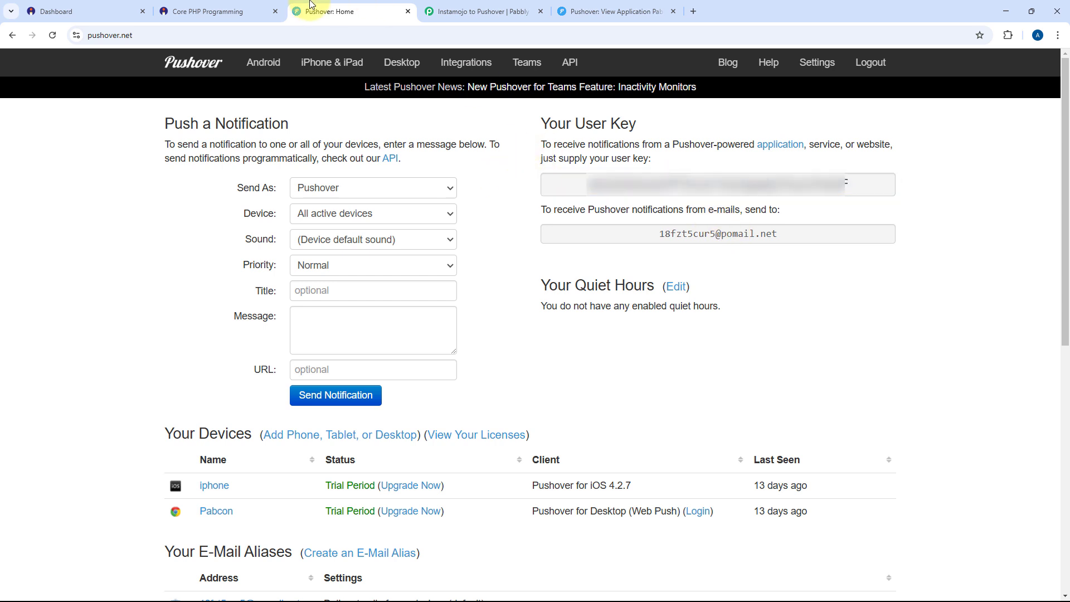
Switch back to Pabbly Connect and paste the user key into the Your User / Group Key field
{"action": "left_click", "coordinate": [466, 14]}
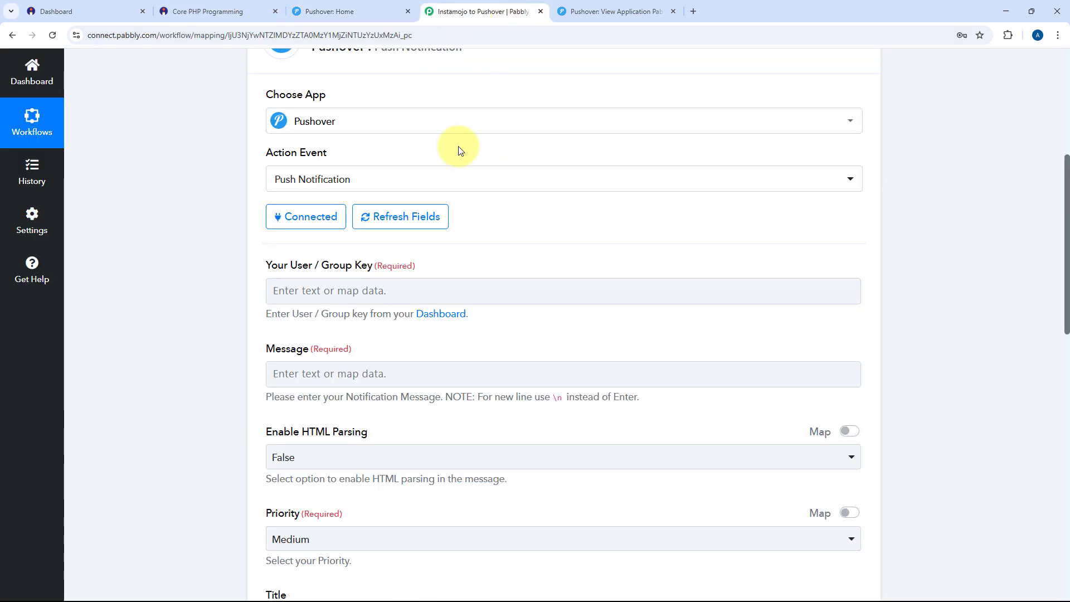
{"action": "right_click", "coordinate": [350, 289]}
{"action": "left_click", "coordinate": [368, 414]}
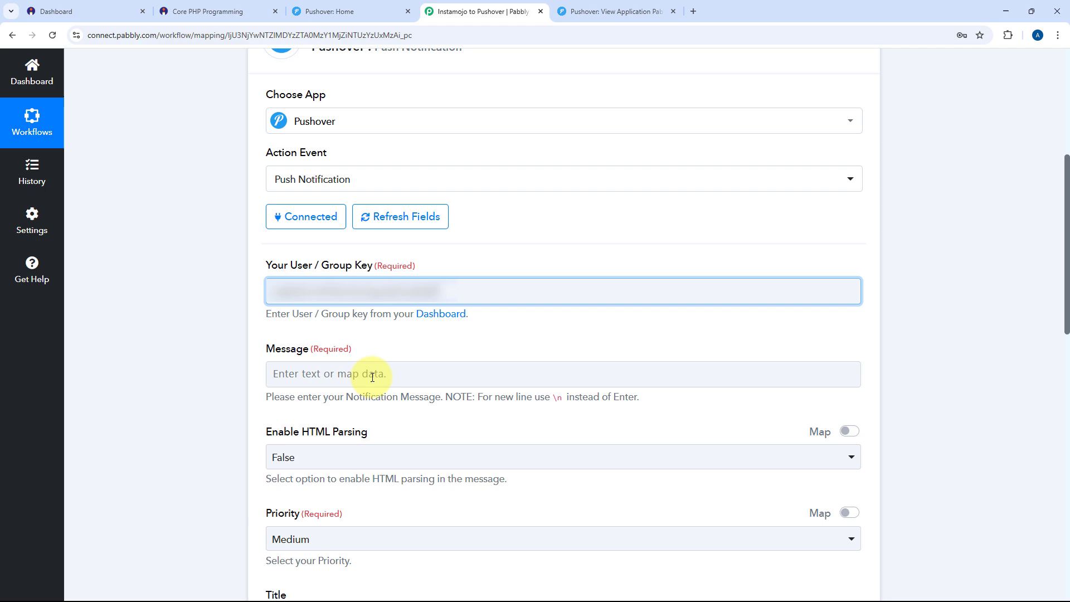
{"action": "left_click", "coordinate": [454, 287]}
{"action": "left_click", "coordinate": [476, 264]}
Enter the message "Hello, You have received a new payment on Instamojo:" with Customer Name, Email, Mobile Number, Product and Total Amount labels, ending "Thank You"
{"action": "scroll", "coordinate": [479, 265], "scroll_direction": "down", "scroll_amount": 4}
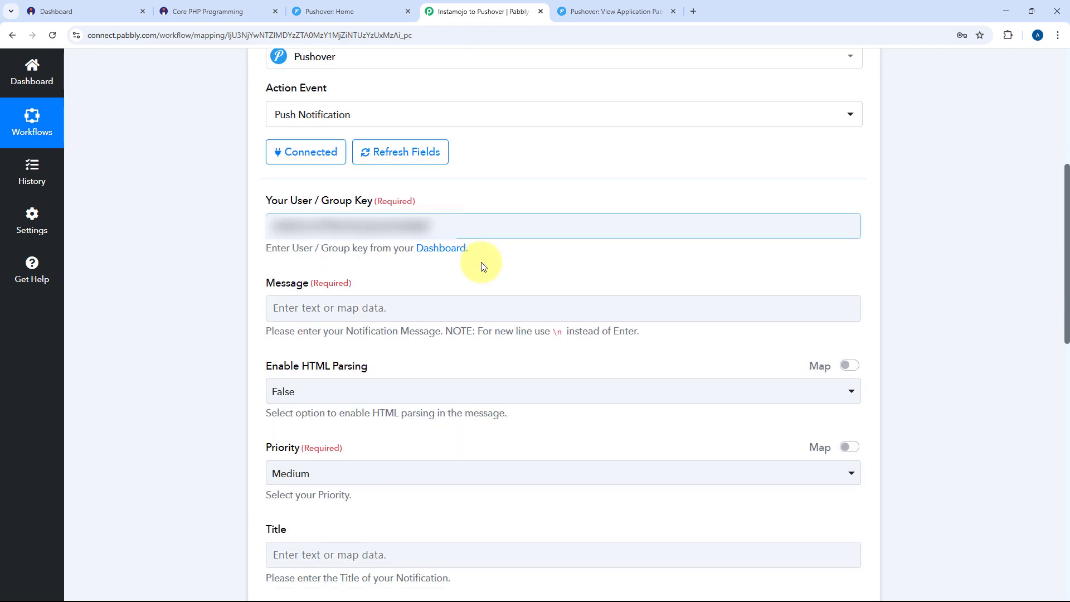
{"action": "scroll", "coordinate": [356, 124], "scroll_direction": "down", "scroll_amount": 1}
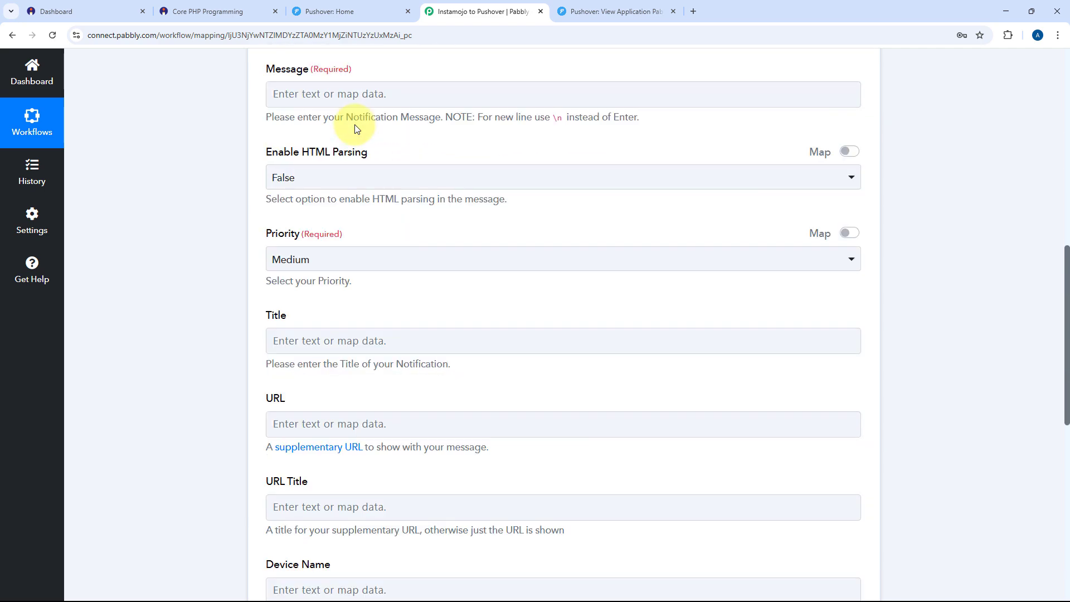
{"action": "left_click", "coordinate": [366, 94]}
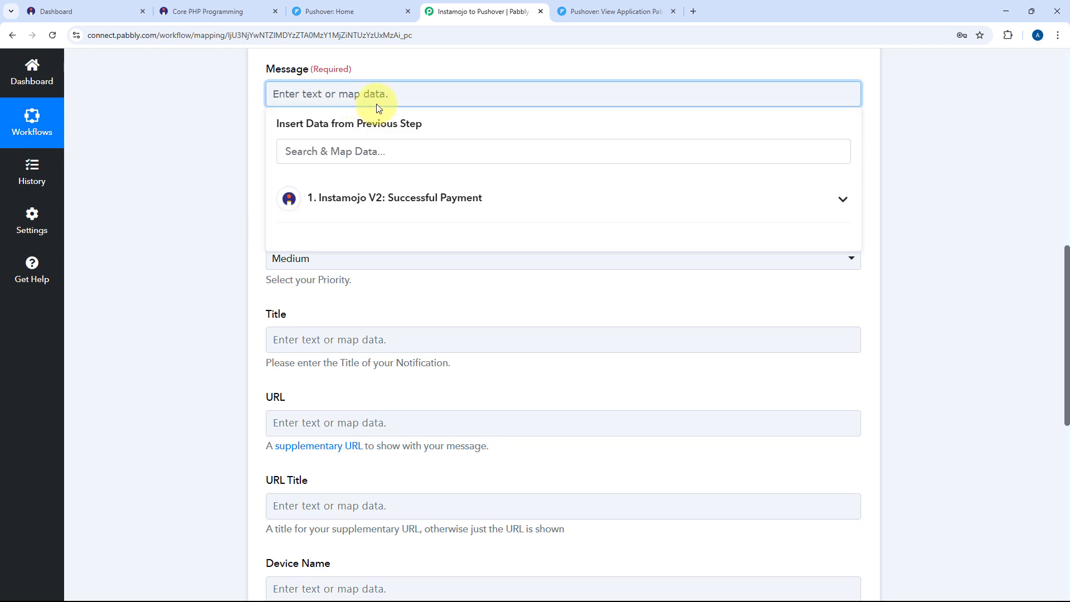
{"action": "type", "text": "Hello,"}
{"action": "key", "text": "Return"}
{"action": "key", "text": "Return"}
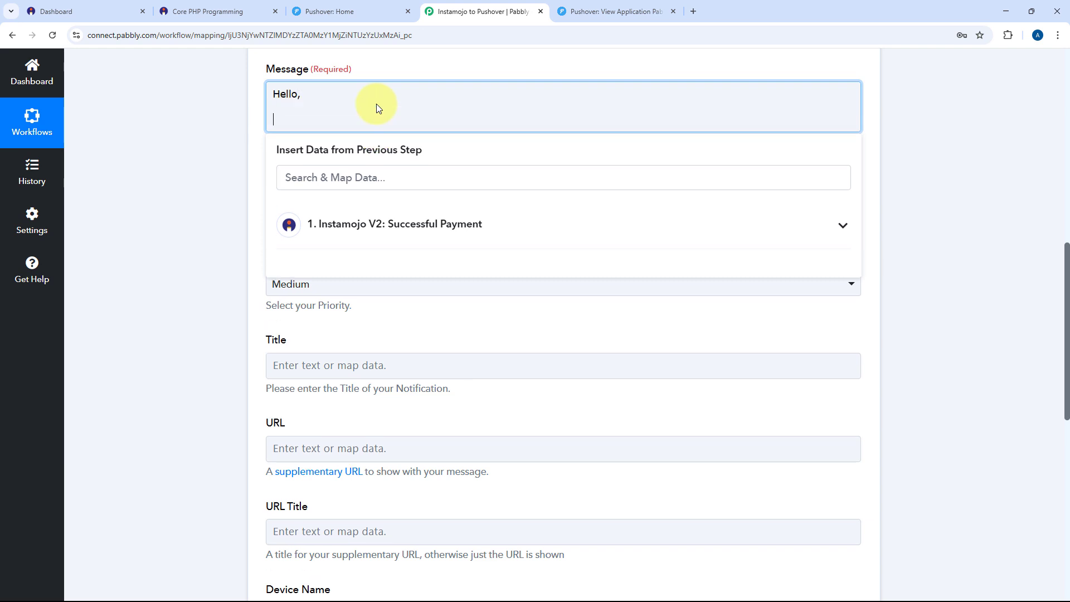
{"action": "type", "text": "You have received anew payment on Instamojo:  Customer Name: Email: Mobile Number: Product: Total Amount:  Thank You"}
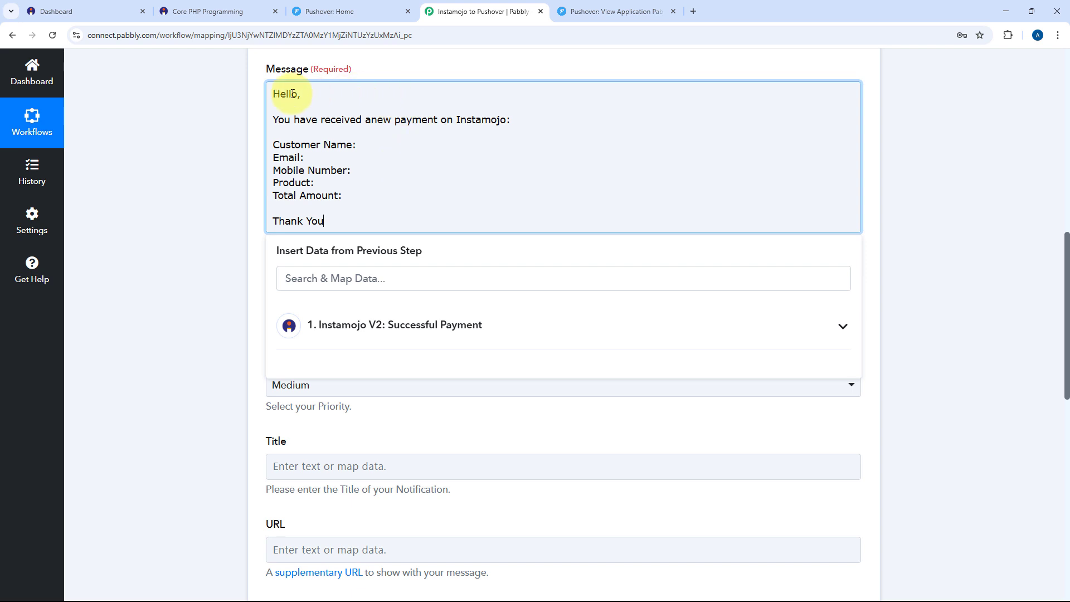
{"action": "left_click", "coordinate": [373, 122]}
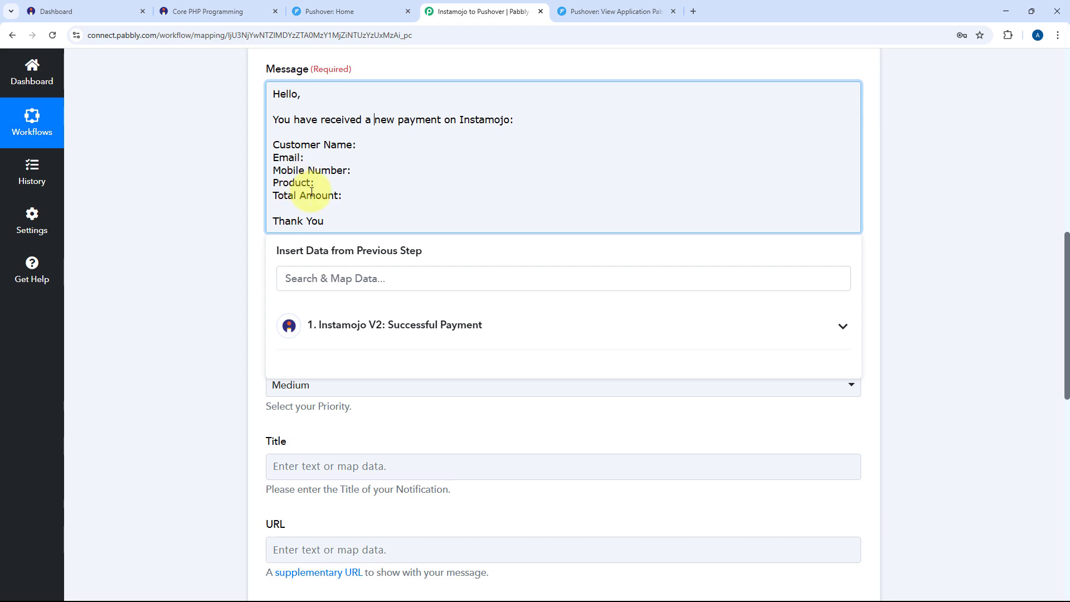
{"action": "left_click", "coordinate": [247, 180]}
{"action": "scroll", "coordinate": [223, 187], "scroll_direction": "up", "scroll_amount": 10}
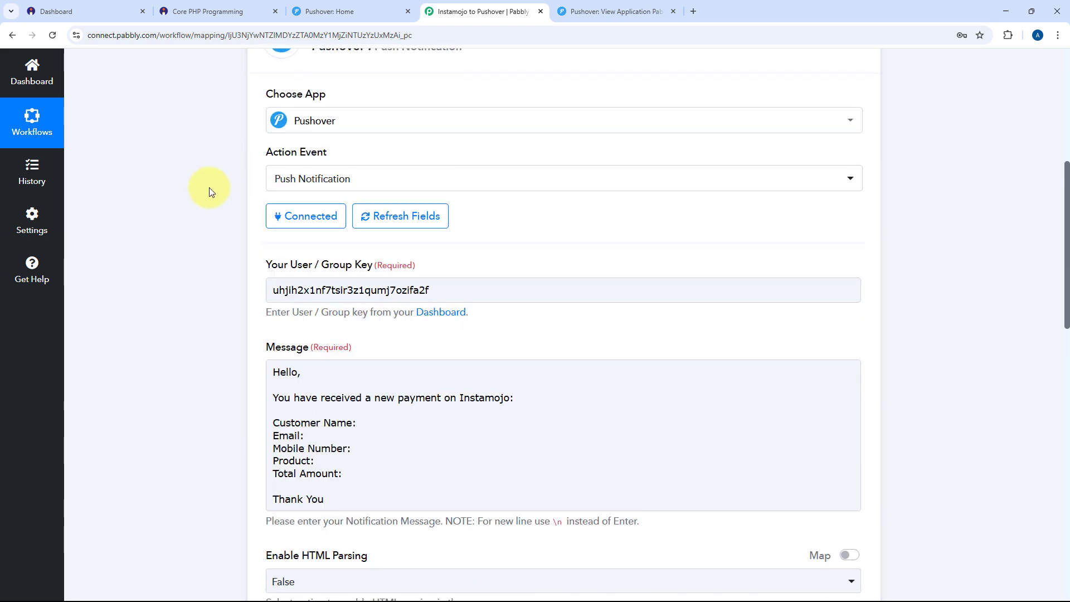
Review the payment response captured in the Instamojo V2 trigger step and reopen the Pushover action step
{"action": "left_click", "coordinate": [485, 190]}
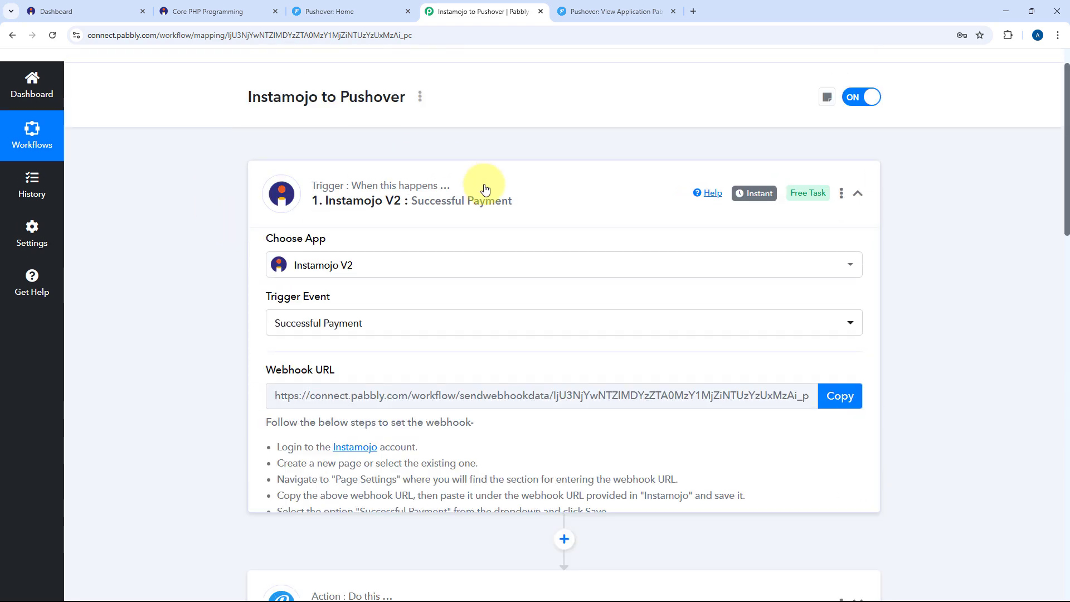
{"action": "scroll", "coordinate": [190, 232], "scroll_direction": "up", "scroll_amount": 1}
{"action": "scroll", "coordinate": [215, 235], "scroll_direction": "down", "scroll_amount": 10}
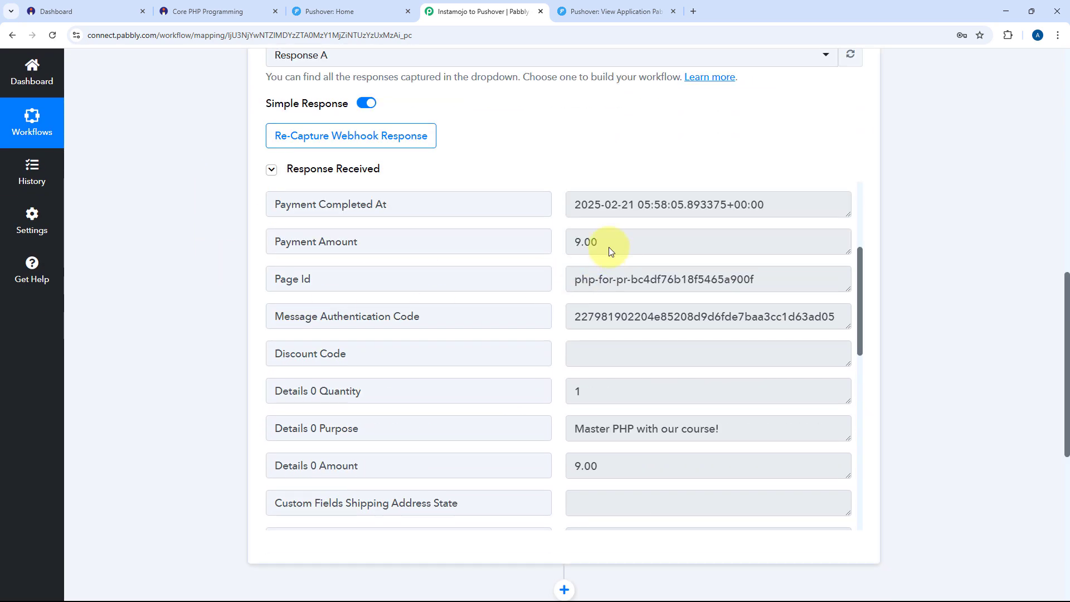
{"action": "scroll", "coordinate": [609, 279], "scroll_direction": "up", "scroll_amount": 2}
{"action": "scroll", "coordinate": [586, 271], "scroll_direction": "down", "scroll_amount": 2}
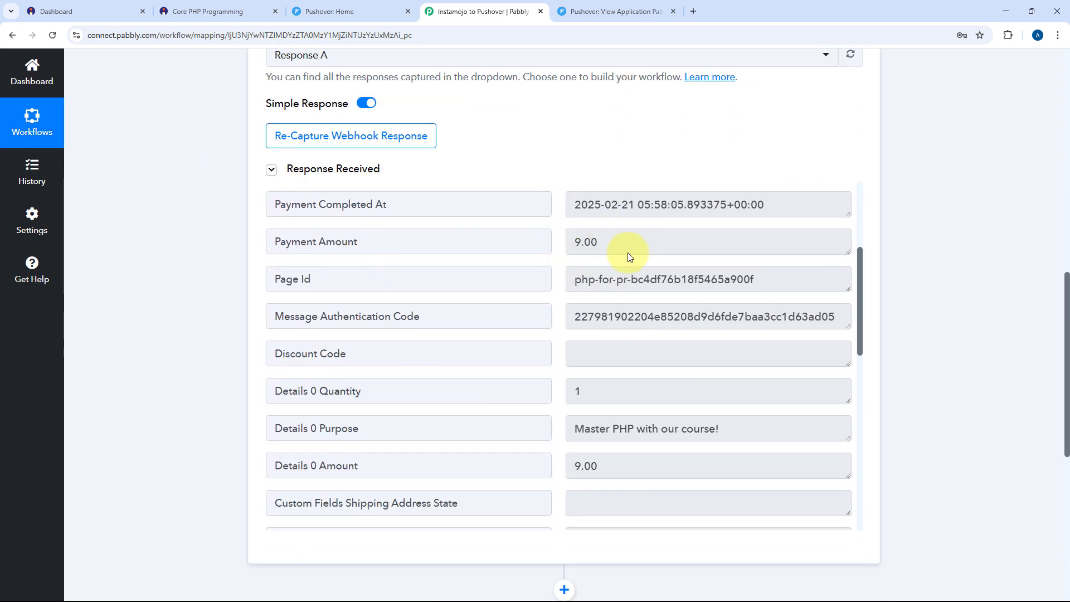
{"action": "scroll", "coordinate": [189, 296], "scroll_direction": "down", "scroll_amount": 6}
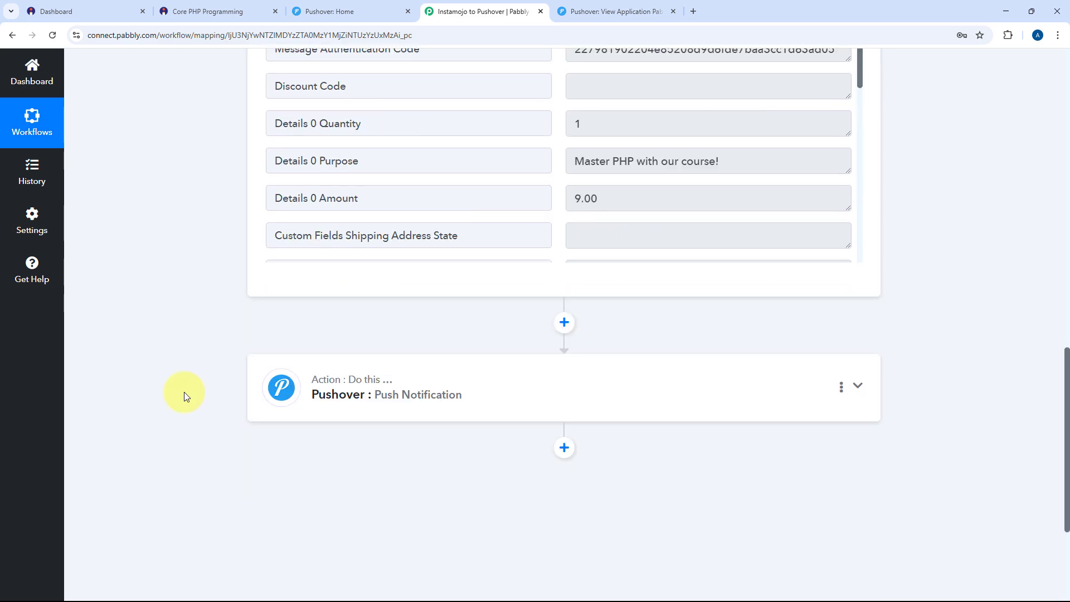
{"action": "left_click", "coordinate": [494, 394]}
{"action": "scroll", "coordinate": [496, 395], "scroll_direction": "down", "scroll_amount": 10}
{"action": "scroll", "coordinate": [496, 396], "scroll_direction": "up", "scroll_amount": 10}
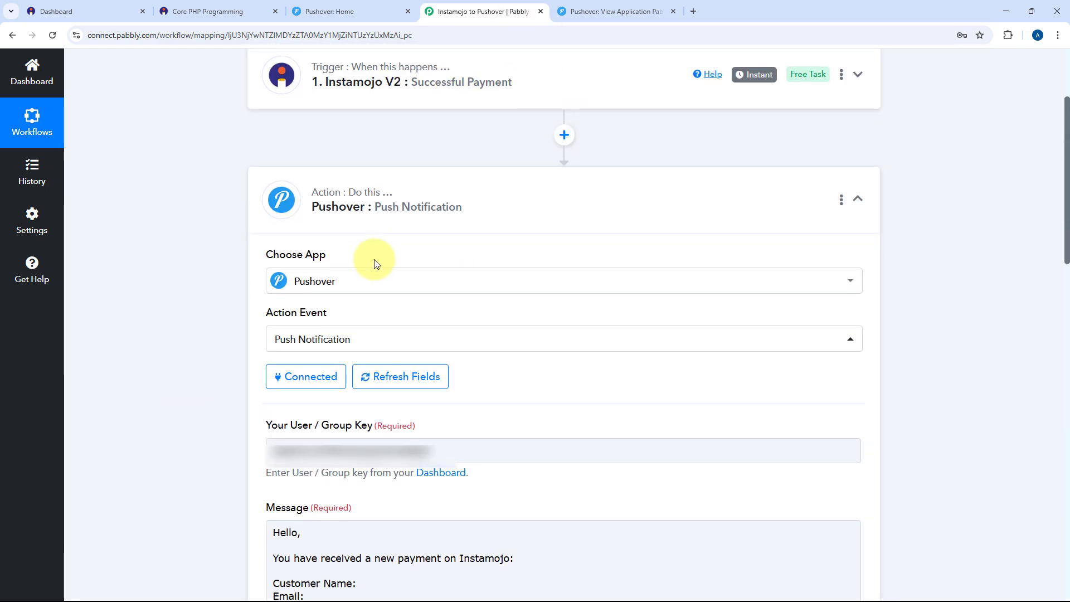
Map the Buyer Name from the Instamojo response after the Customer Name label in the message
{"action": "scroll", "coordinate": [375, 263], "scroll_direction": "down", "scroll_amount": 4}
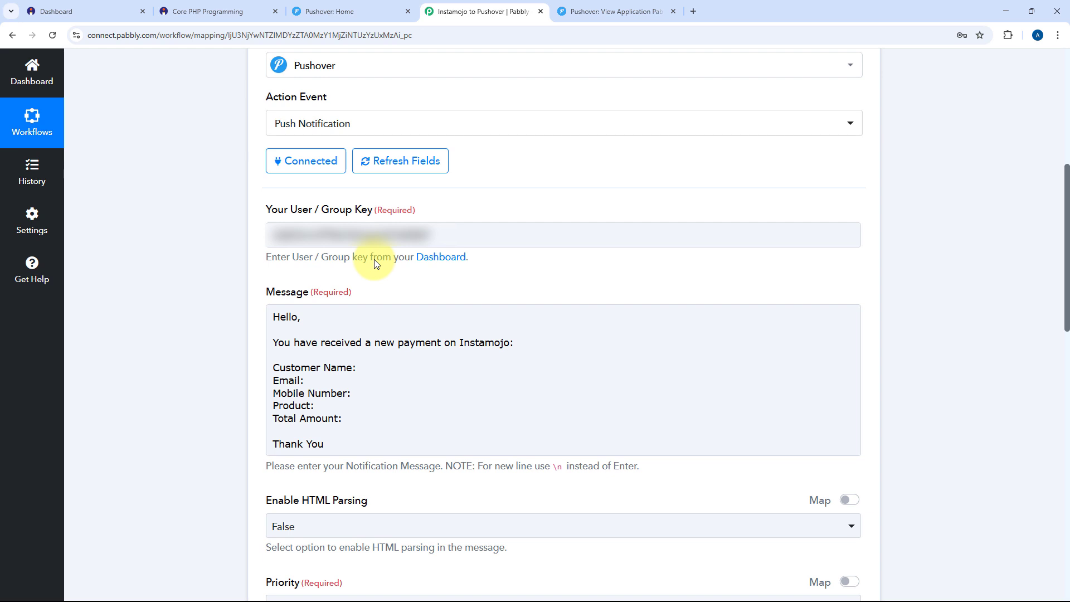
{"action": "scroll", "coordinate": [375, 264], "scroll_direction": "down", "scroll_amount": 1}
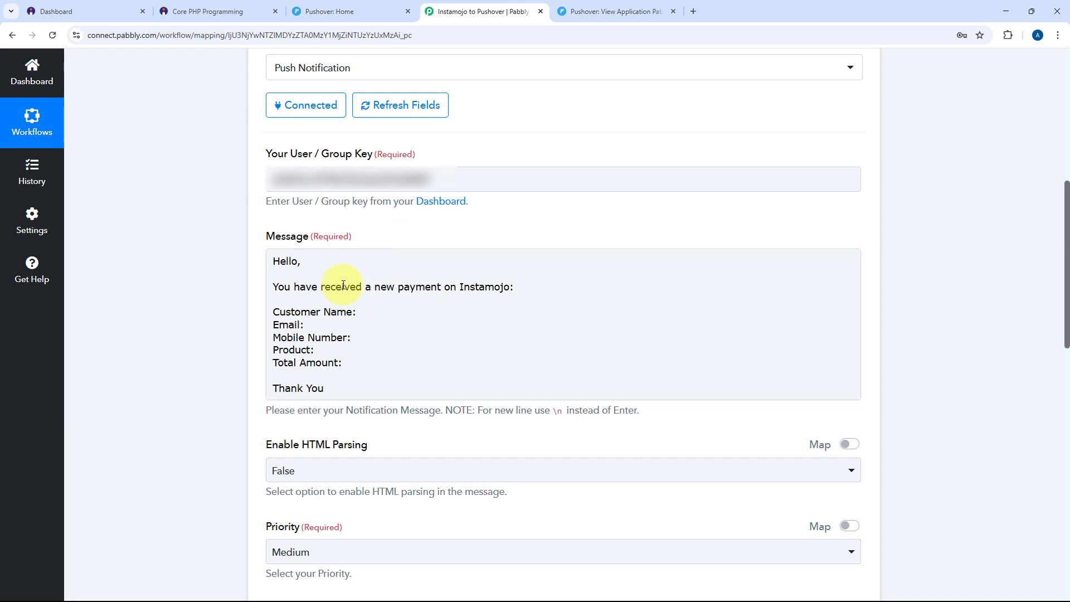
{"action": "left_click", "coordinate": [372, 301]}
{"action": "left_click", "coordinate": [370, 312]}
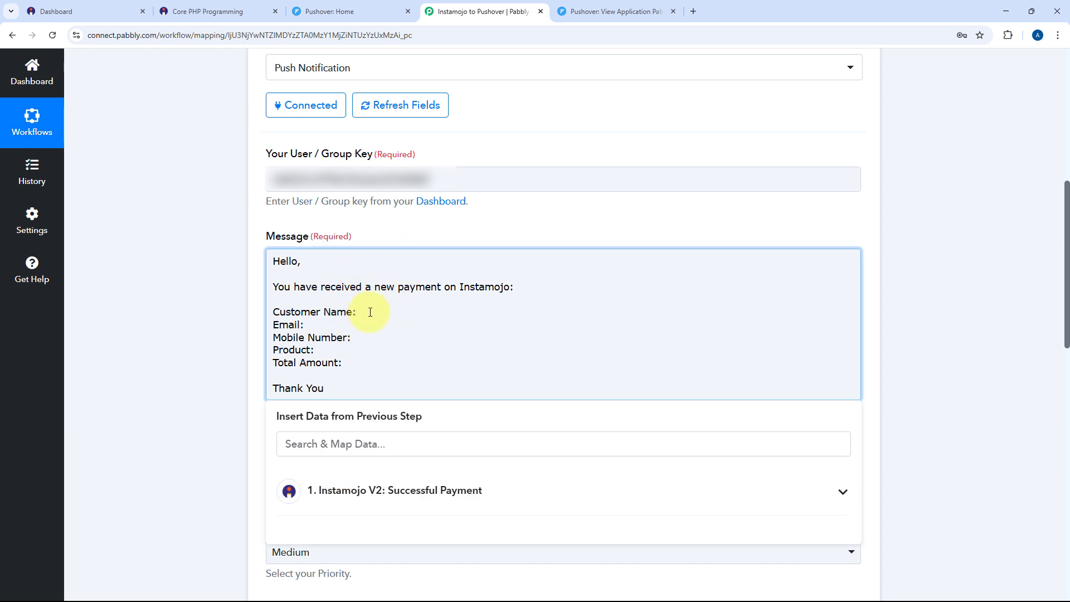
{"action": "scroll", "coordinate": [370, 312], "scroll_direction": "down", "scroll_amount": 1}
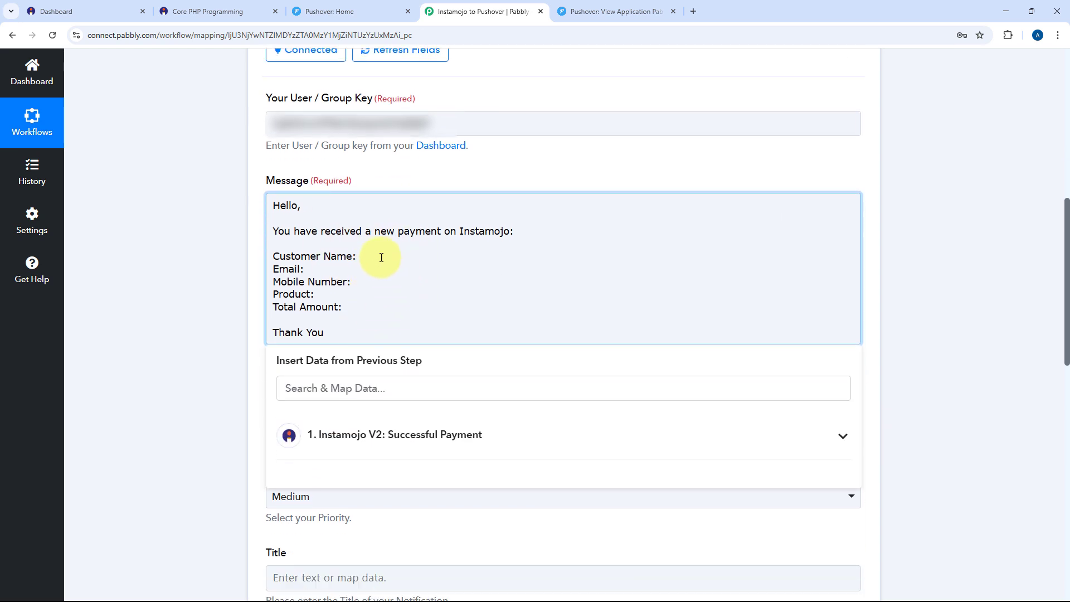
{"action": "scroll", "coordinate": [370, 262], "scroll_direction": "down", "scroll_amount": 1}
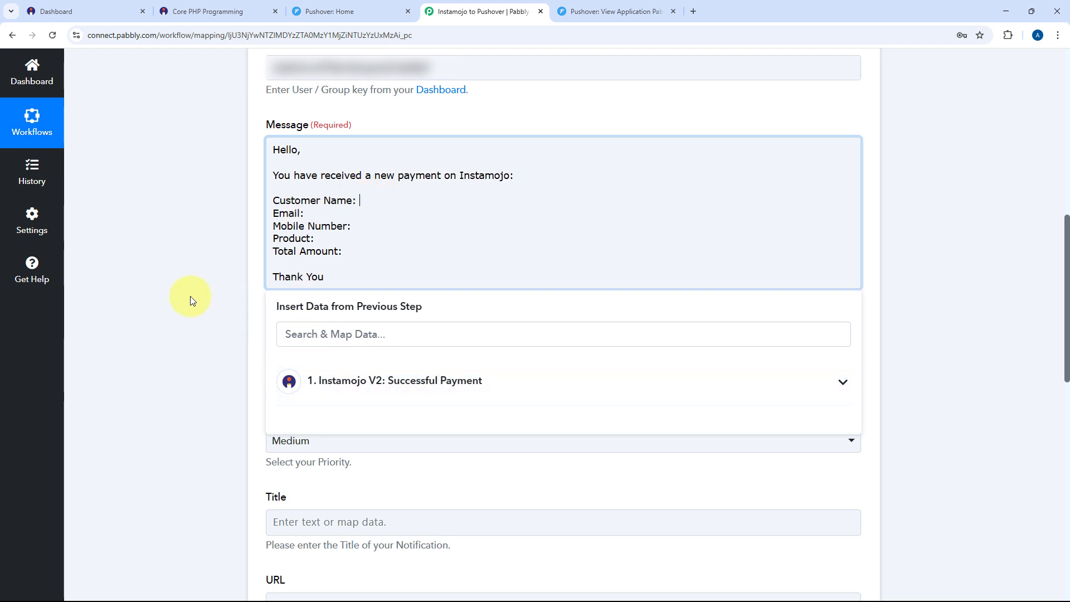
{"action": "left_click", "coordinate": [503, 388]}
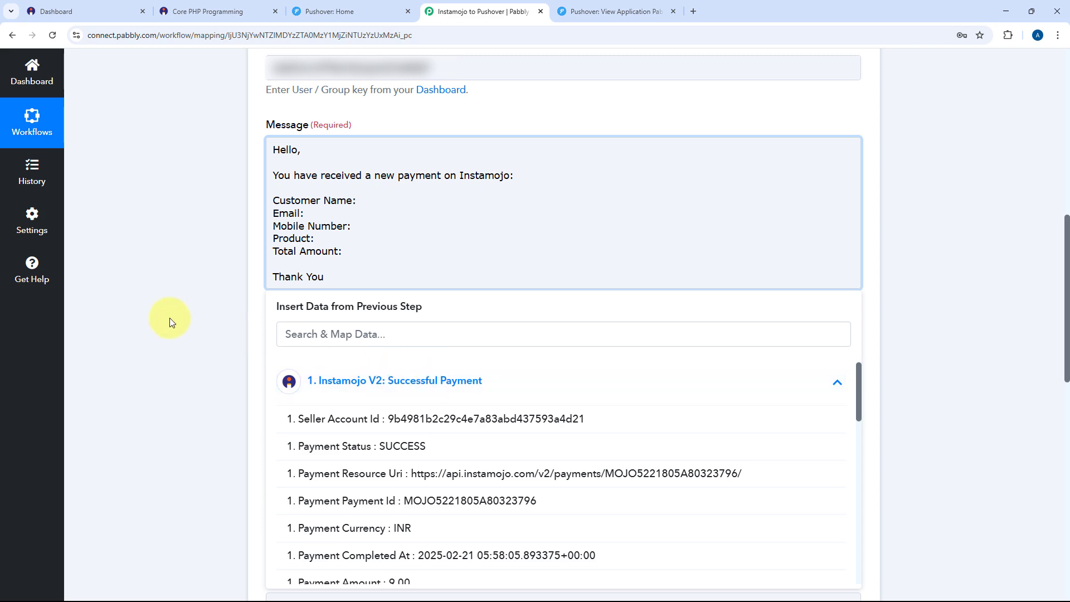
{"action": "scroll", "coordinate": [191, 305], "scroll_direction": "down", "scroll_amount": 1}
{"action": "scroll", "coordinate": [483, 396], "scroll_direction": "down", "scroll_amount": 3}
{"action": "scroll", "coordinate": [482, 396], "scroll_direction": "down", "scroll_amount": 5}
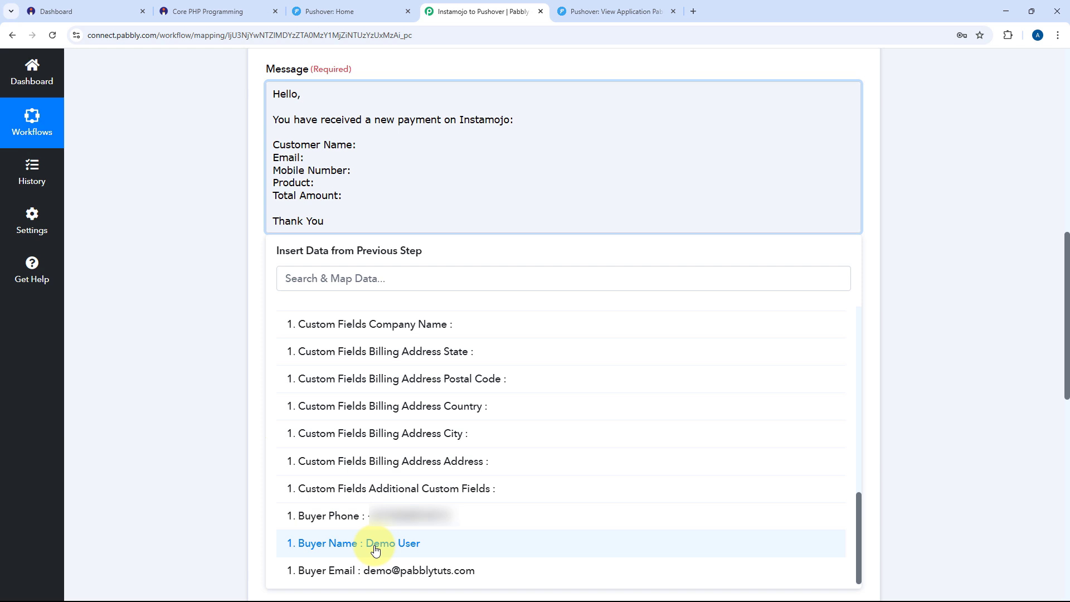
{"action": "left_click", "coordinate": [375, 549]}
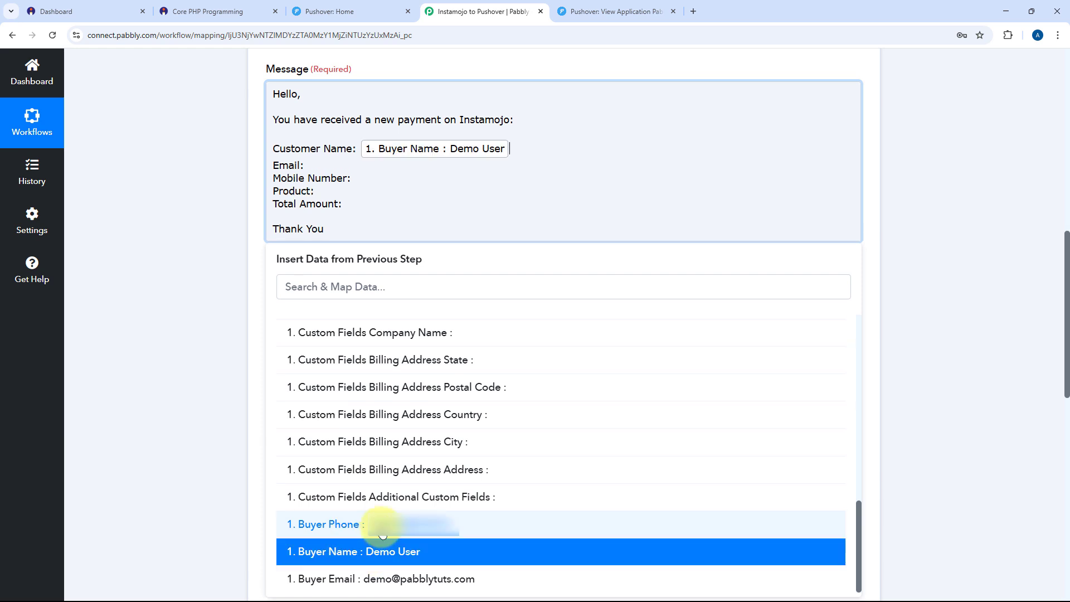
Map the Buyer Email from the Instamojo response after the Email label in the message
{"action": "left_click", "coordinate": [358, 167]}
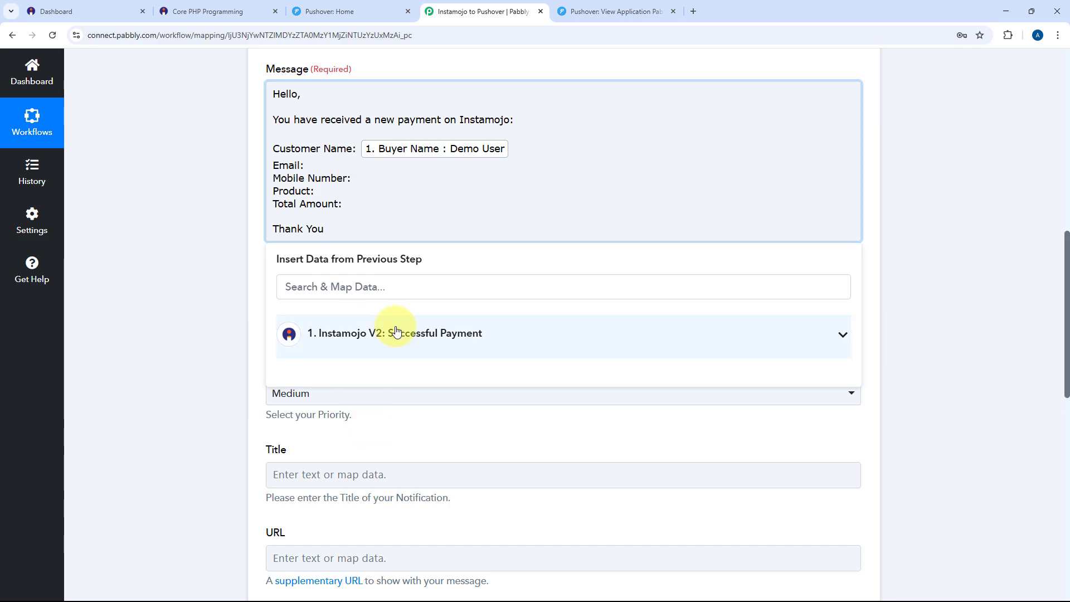
{"action": "left_click", "coordinate": [461, 332]}
{"action": "scroll", "coordinate": [435, 488], "scroll_direction": "down", "scroll_amount": 10}
{"action": "scroll", "coordinate": [437, 557], "scroll_direction": "down", "scroll_amount": 2}
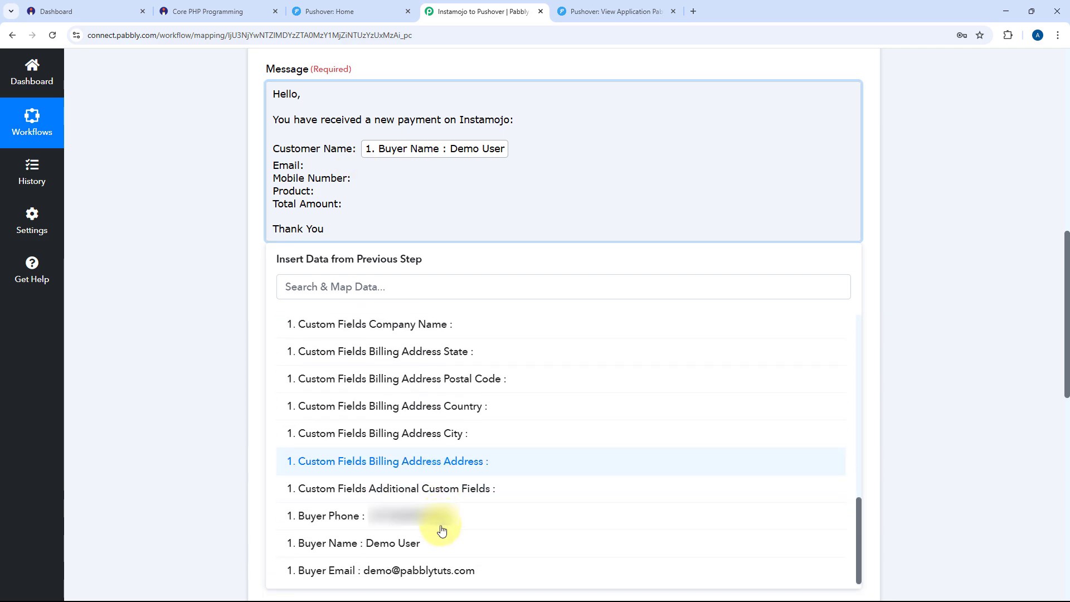
{"action": "left_click", "coordinate": [437, 577]}
Map the Buyer Phone from the Instamojo response after the Mobile Number label in the message
{"action": "left_click", "coordinate": [390, 187]}
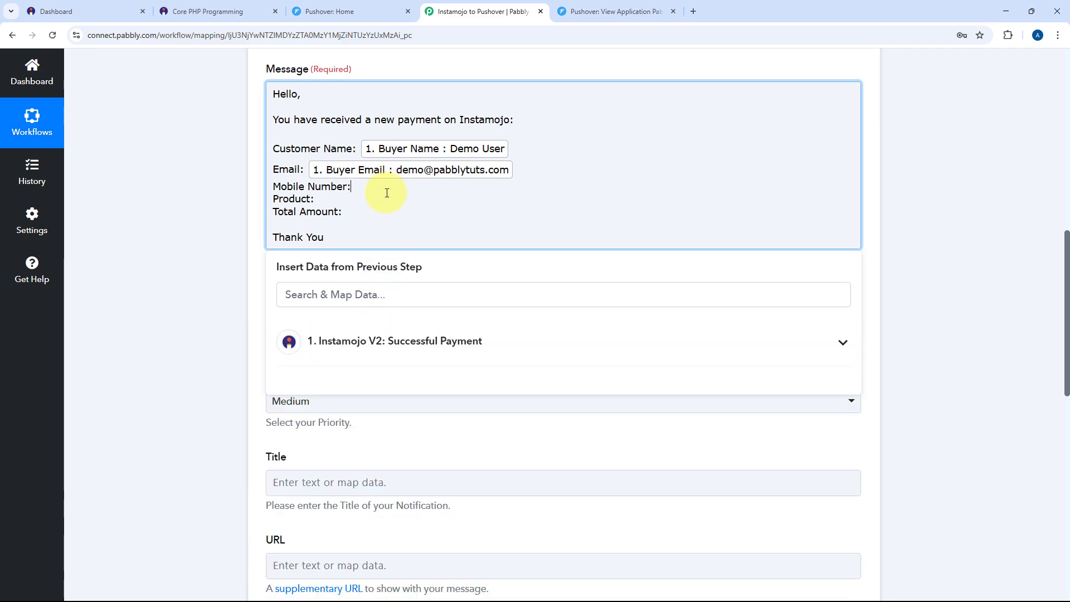
{"action": "left_click", "coordinate": [413, 340]}
{"action": "scroll", "coordinate": [452, 507], "scroll_direction": "down", "scroll_amount": 10}
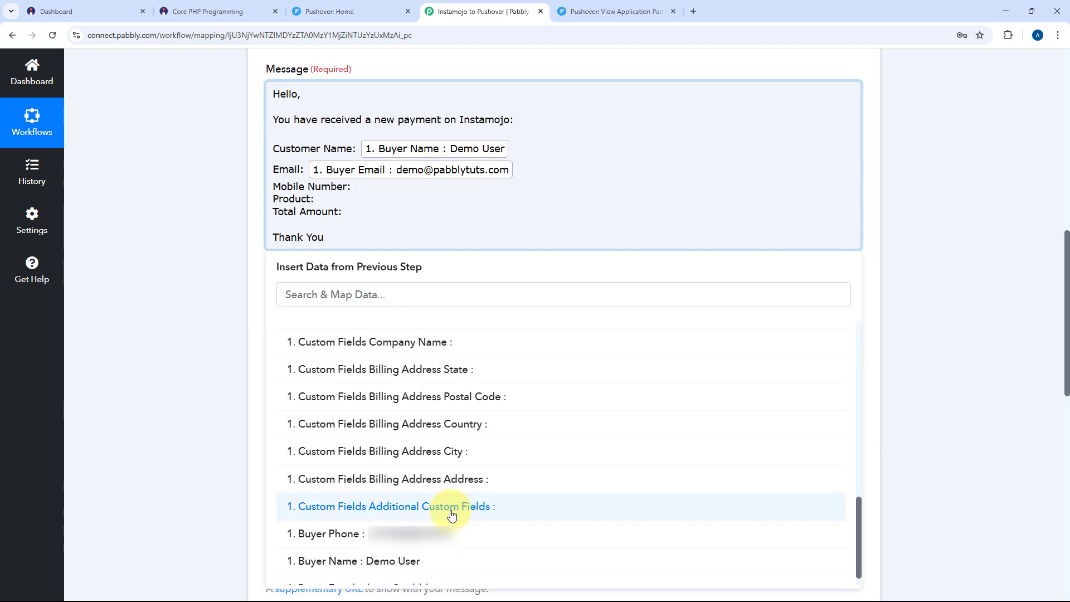
{"action": "left_click", "coordinate": [442, 539]}
Map Details 0 Purpose from the Instamojo response after the Product label in the message
{"action": "left_click", "coordinate": [368, 212]}
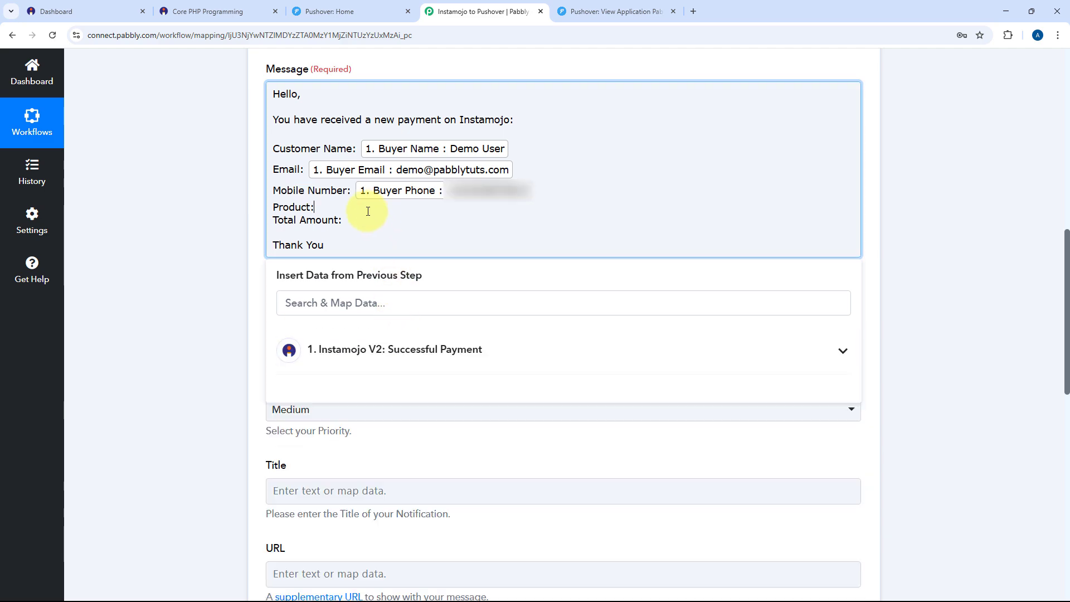
{"action": "left_click", "coordinate": [375, 346]}
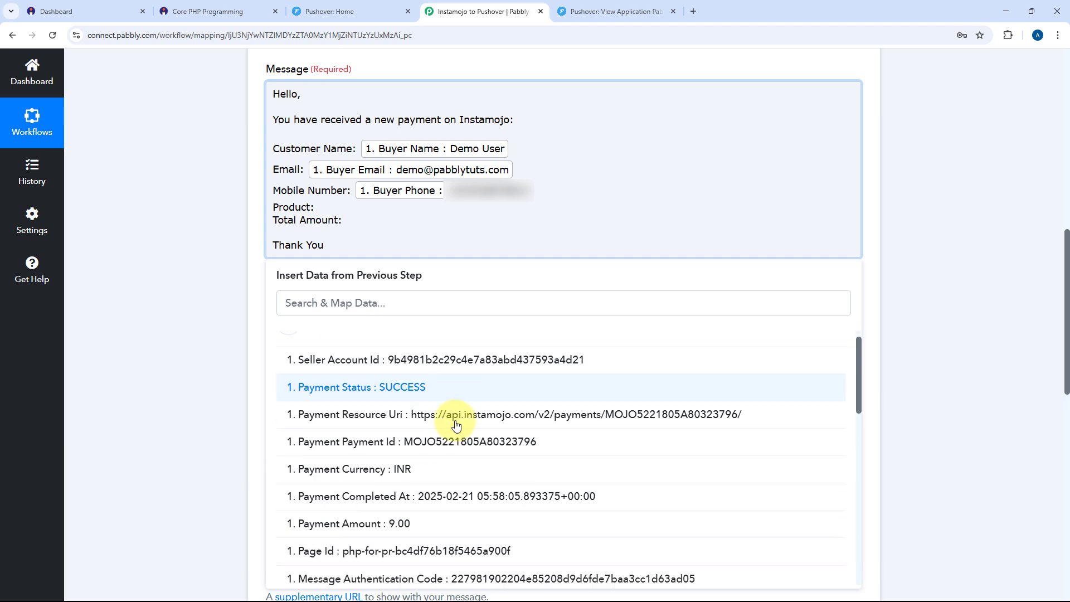
{"action": "scroll", "coordinate": [459, 424], "scroll_direction": "down", "scroll_amount": 2}
{"action": "scroll", "coordinate": [459, 424], "scroll_direction": "down", "scroll_amount": 3}
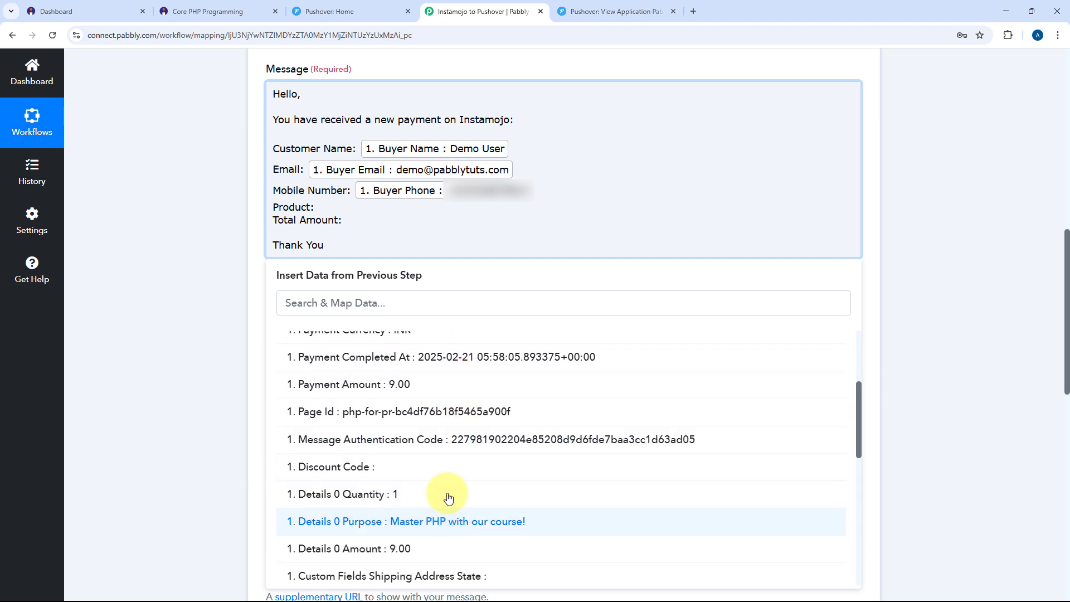
{"action": "left_click", "coordinate": [446, 521]}
Map Payment Currency followed by Payment Amount after the Total Amount label in the message
{"action": "left_click", "coordinate": [353, 234]}
{"action": "left_click", "coordinate": [429, 365]}
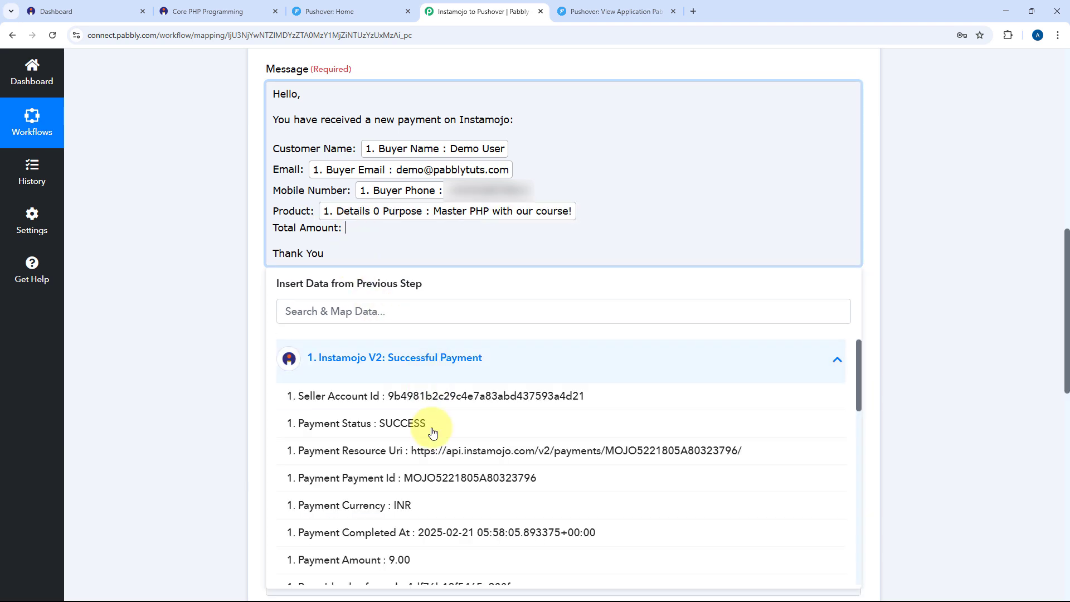
{"action": "scroll", "coordinate": [422, 467], "scroll_direction": "down", "scroll_amount": 1}
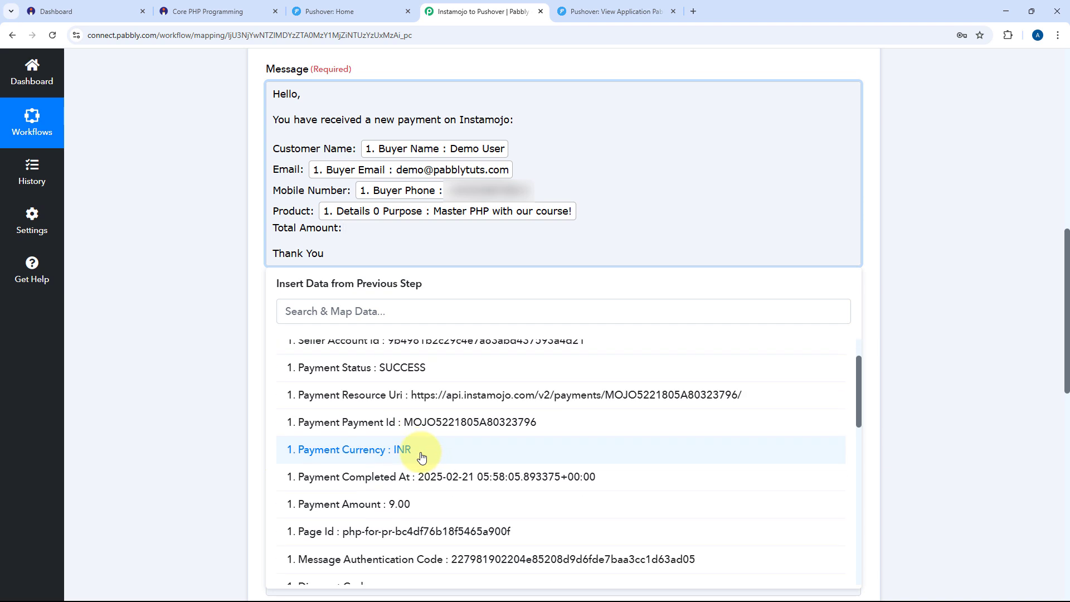
{"action": "left_click", "coordinate": [422, 456]}
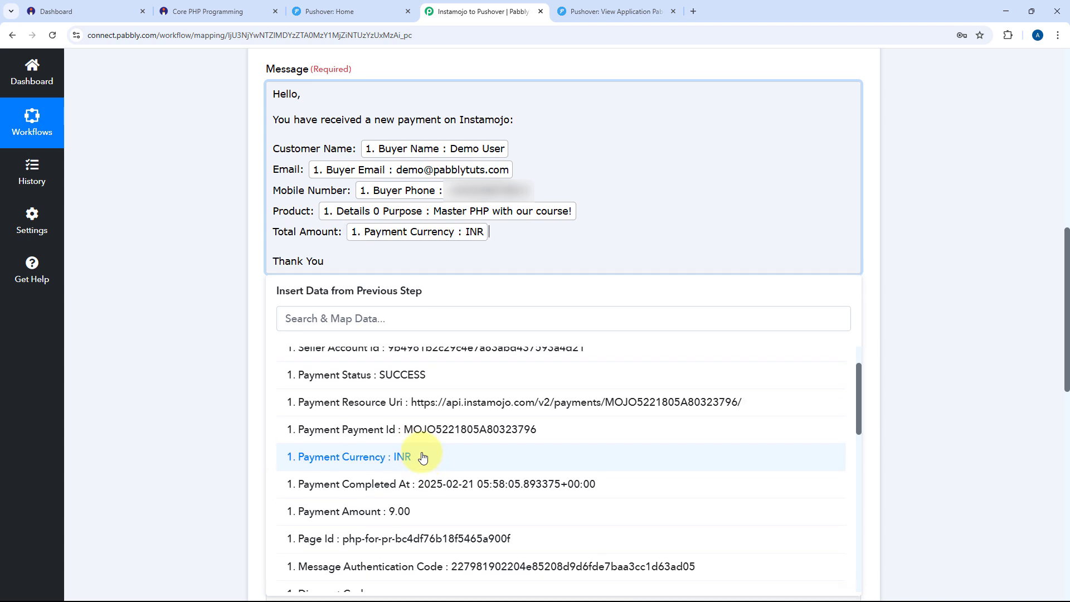
{"action": "left_click", "coordinate": [419, 510]}
{"action": "left_click", "coordinate": [245, 224]}
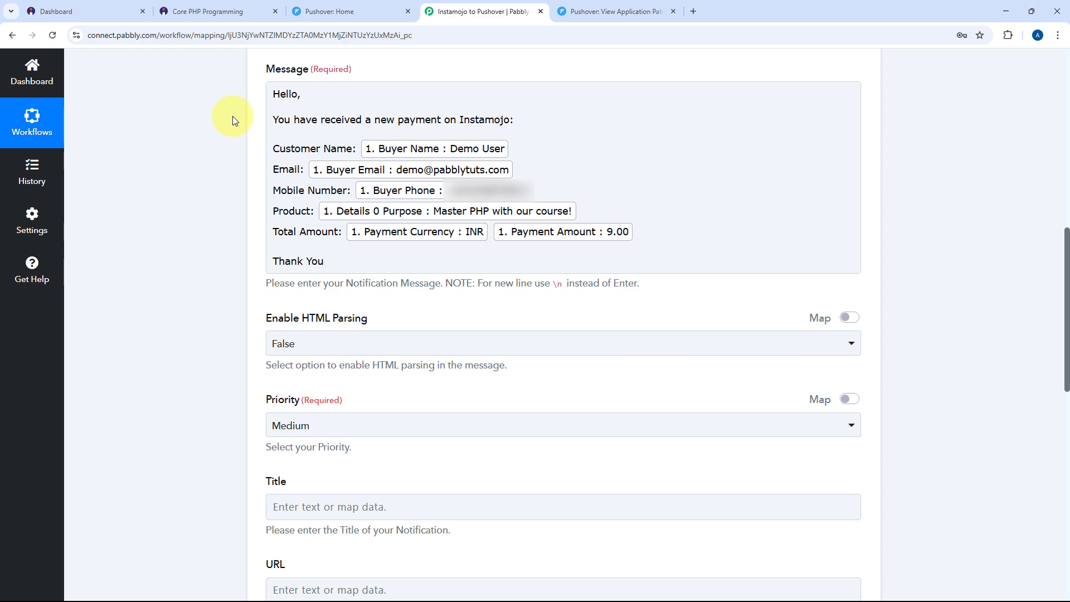
Set Enable HTML Parsing to True and the notification Priority to High
{"action": "scroll", "coordinate": [232, 115], "scroll_direction": "down", "scroll_amount": 4}
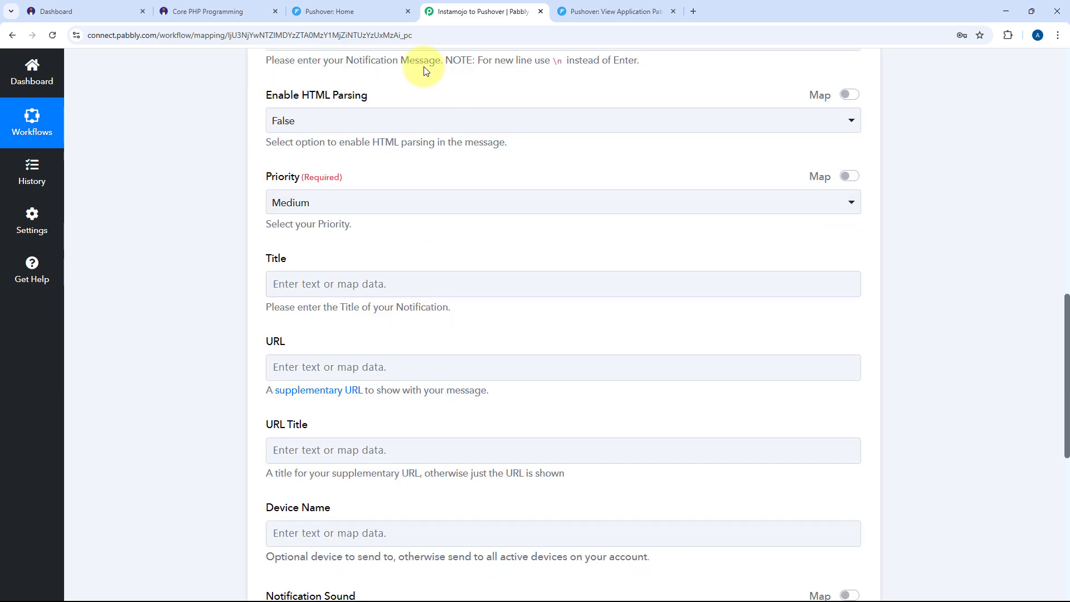
{"action": "left_click", "coordinate": [368, 114]}
{"action": "left_click", "coordinate": [300, 217]}
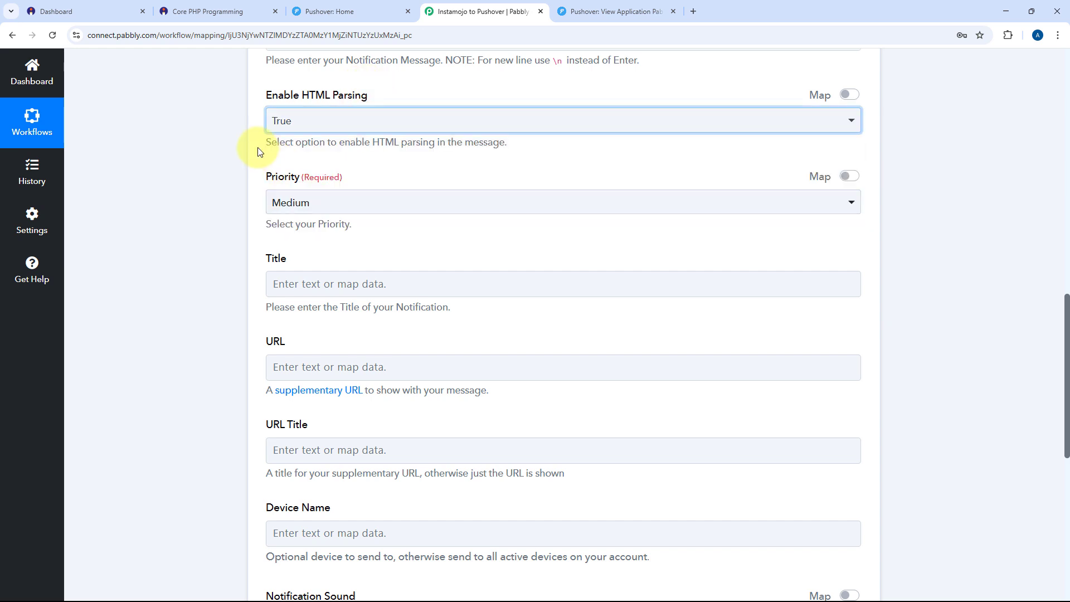
{"action": "left_click", "coordinate": [335, 202]}
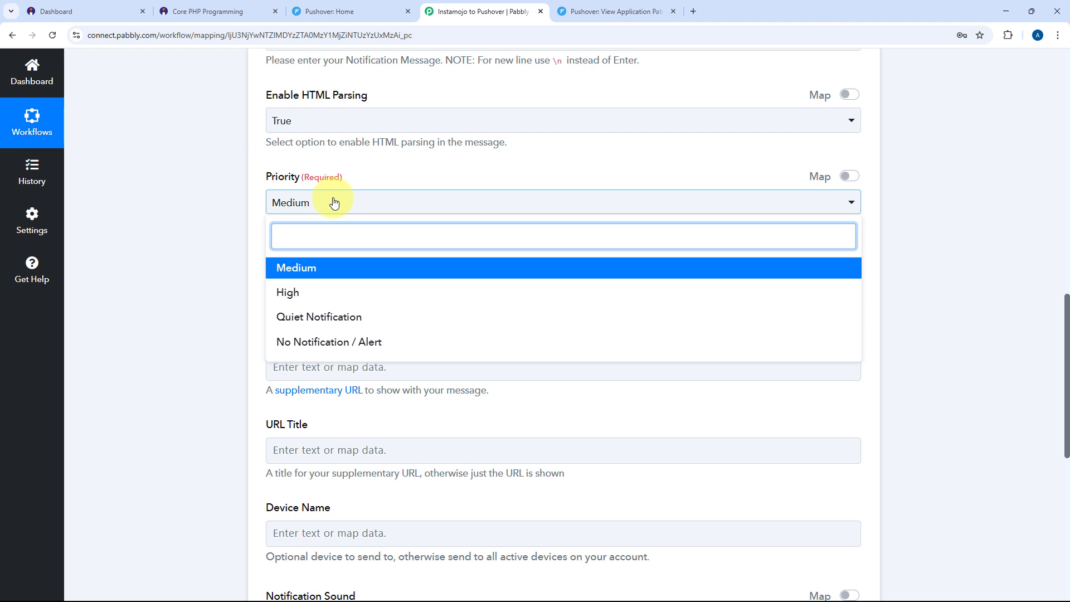
{"action": "left_click", "coordinate": [308, 292]}
{"action": "scroll", "coordinate": [251, 229], "scroll_direction": "down", "scroll_amount": 1}
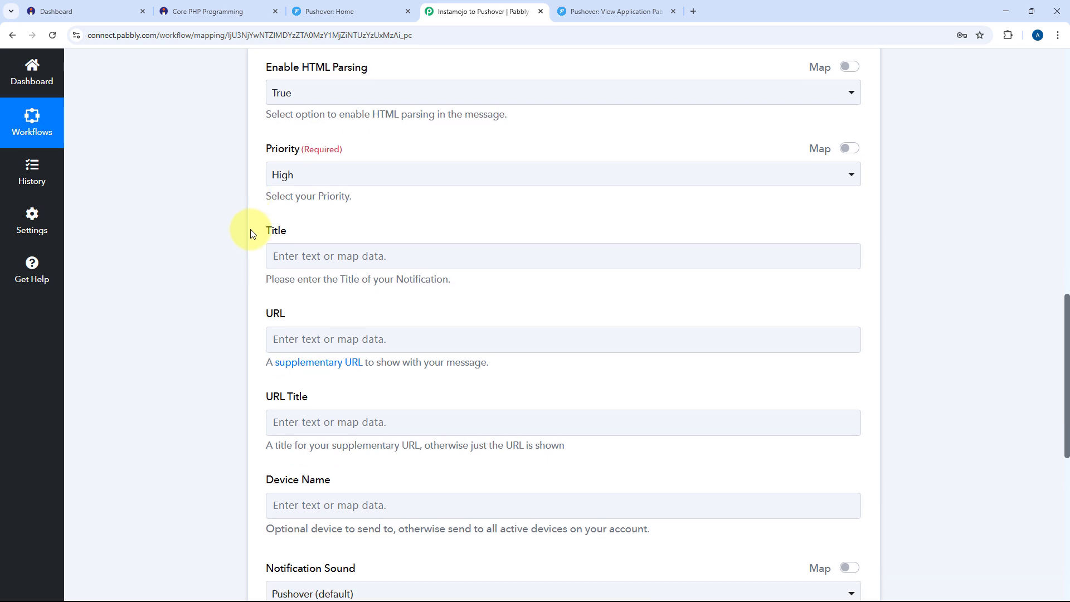
Set the notification title to "New Payment Received from" followed by the mapped Buyer Name
{"action": "left_click", "coordinate": [340, 236]}
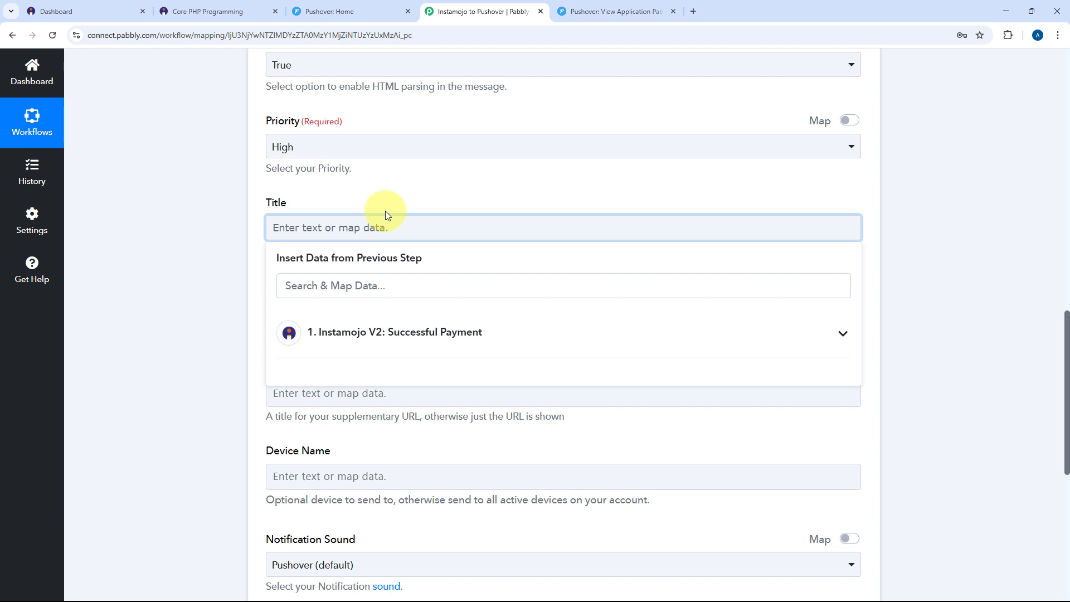
{"action": "type", "text": "New Payment Received from"}
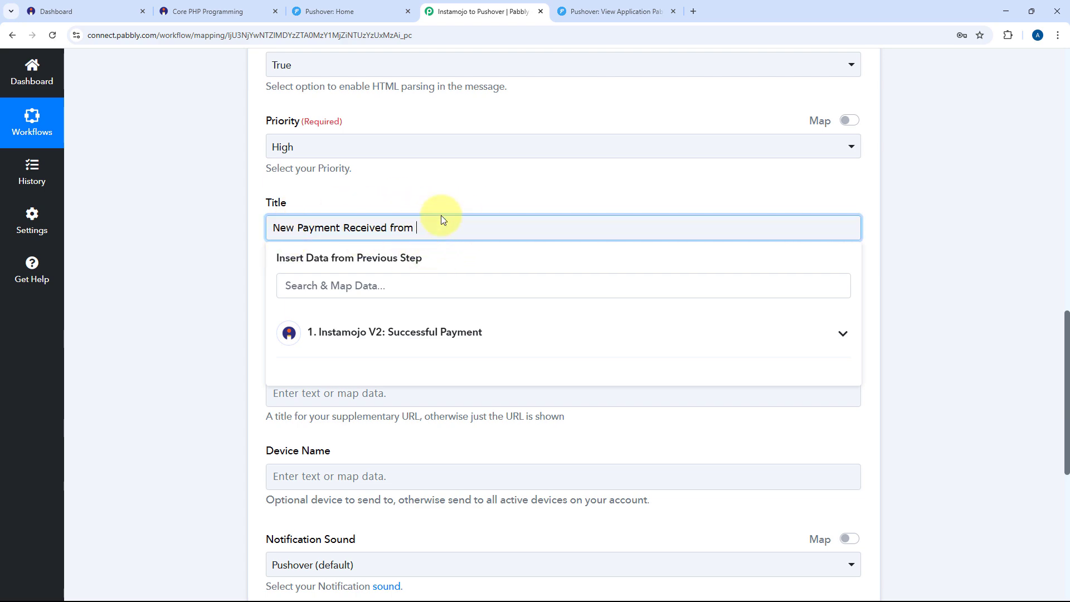
{"action": "scroll", "coordinate": [442, 229], "scroll_direction": "down", "scroll_amount": 2}
{"action": "left_click", "coordinate": [423, 180]}
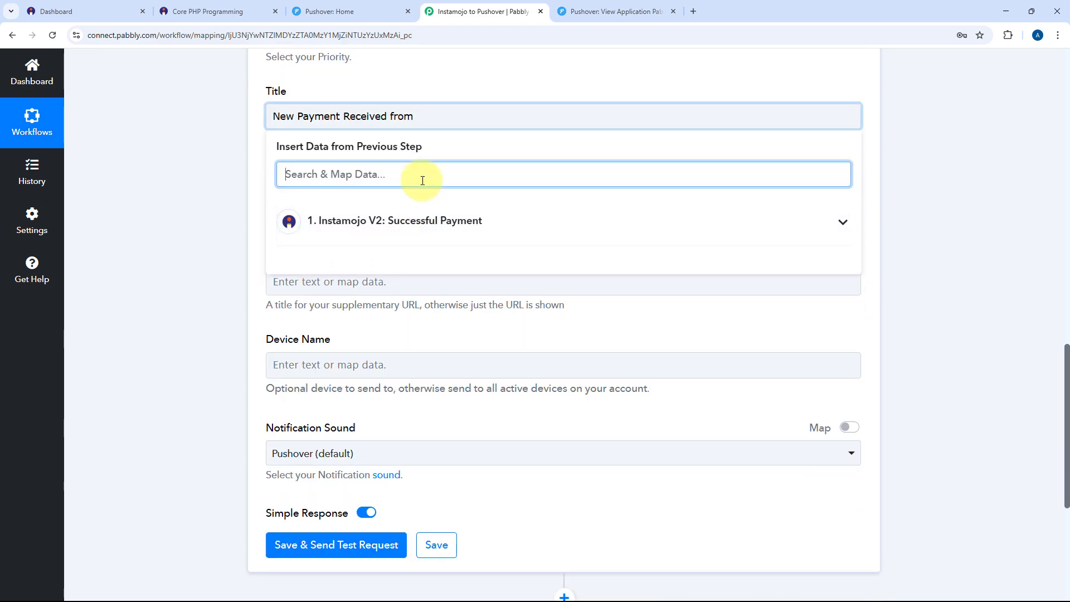
{"action": "type", "text": "nam"}
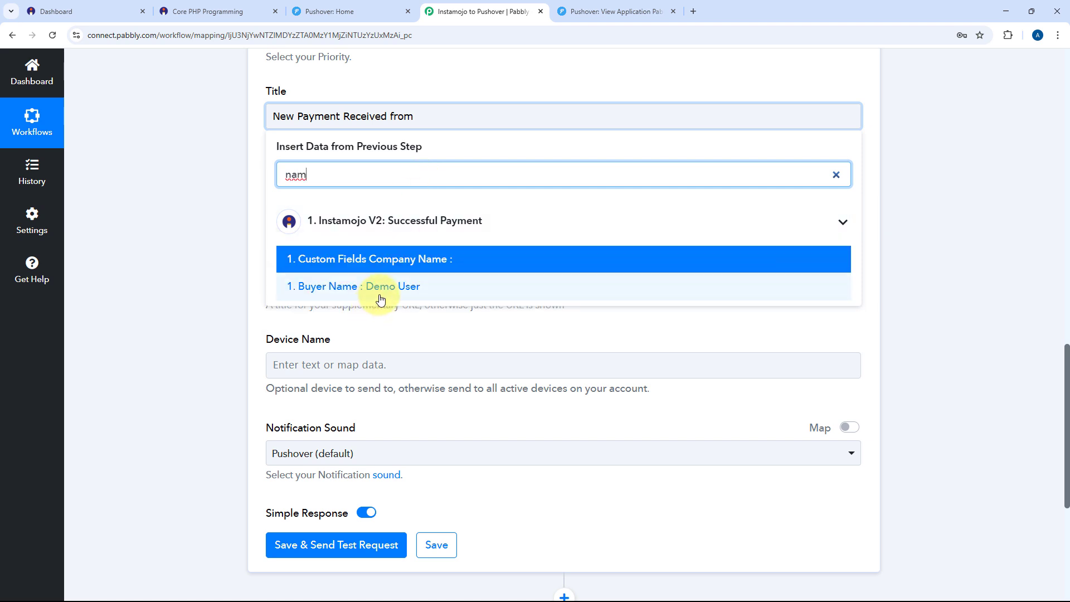
{"action": "left_click", "coordinate": [380, 287]}
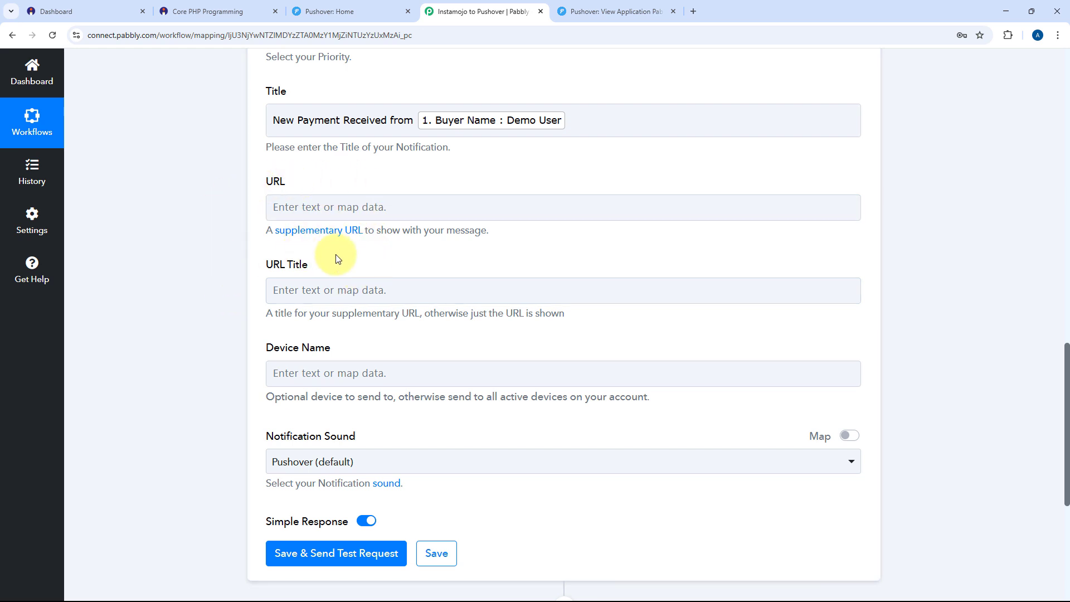
Save the Pushover action and send a test request with the URL, URL Title and Device Name left blank
{"action": "scroll", "coordinate": [335, 263], "scroll_direction": "down", "scroll_amount": 1}
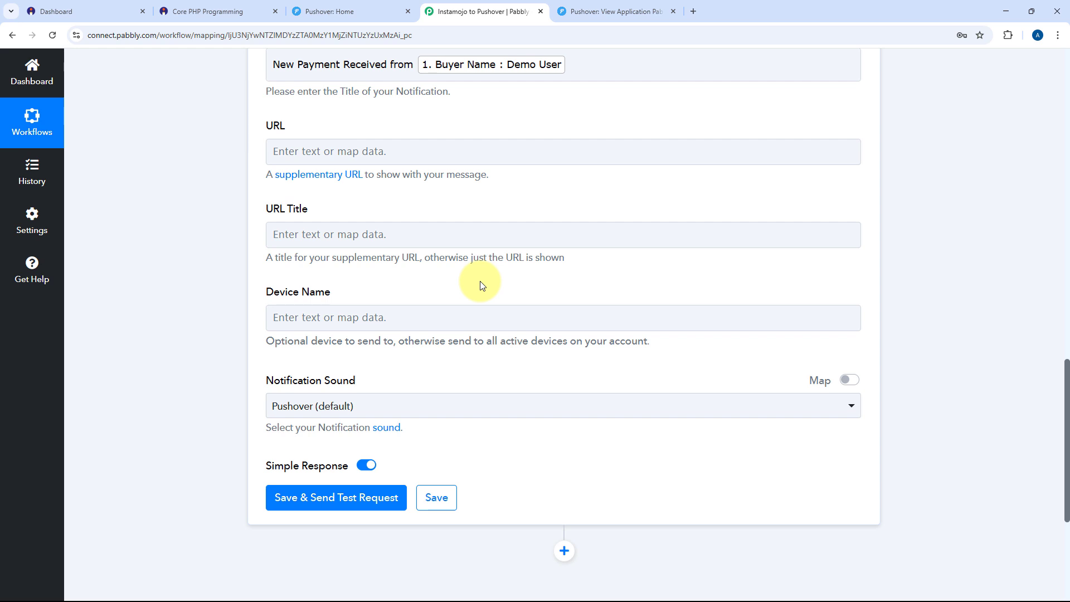
{"action": "left_click", "coordinate": [329, 12]}
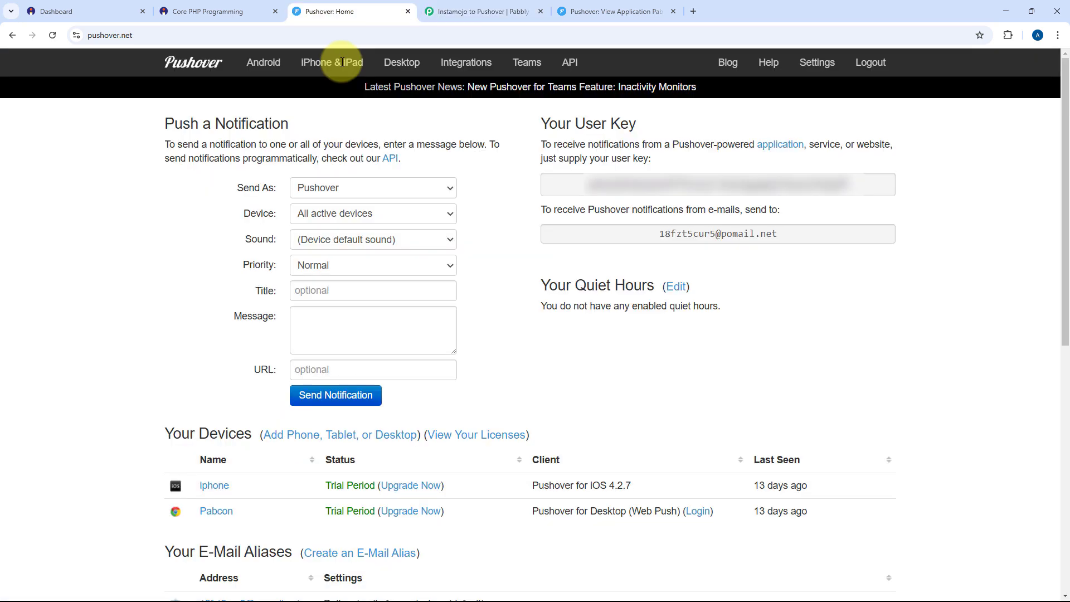
{"action": "scroll", "coordinate": [262, 443], "scroll_direction": "down", "scroll_amount": 3}
{"action": "left_click", "coordinate": [483, 11]}
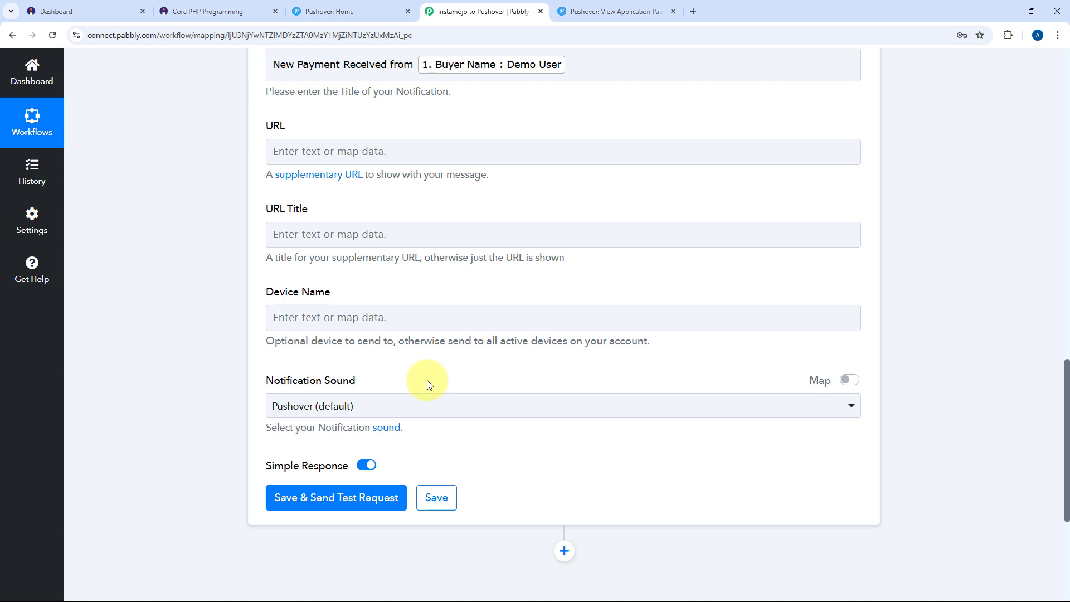
{"action": "scroll", "coordinate": [407, 390], "scroll_direction": "down", "scroll_amount": 3}
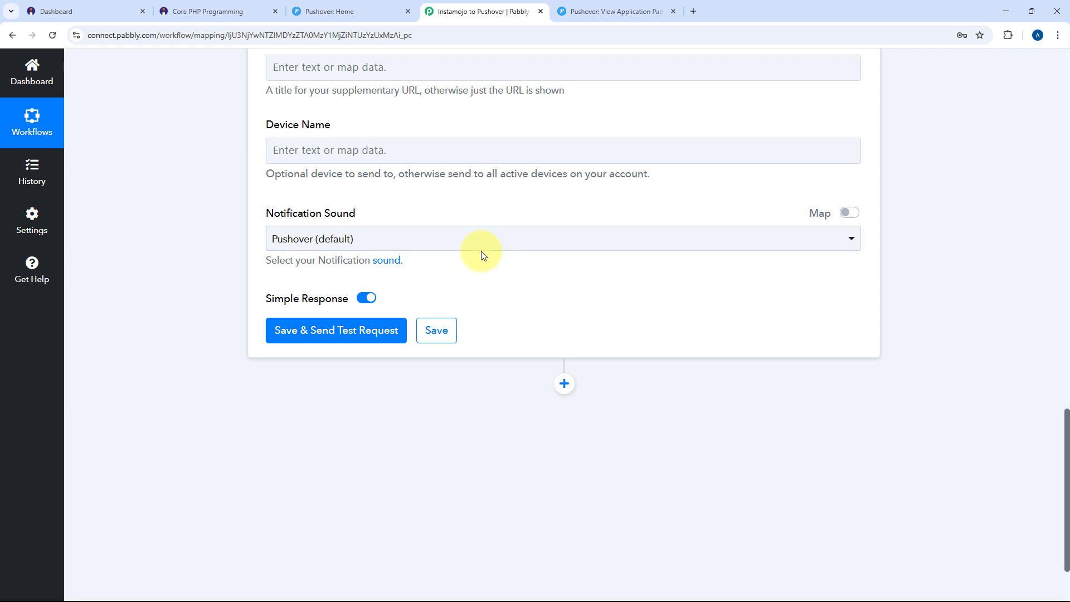
{"action": "left_click", "coordinate": [347, 330]}
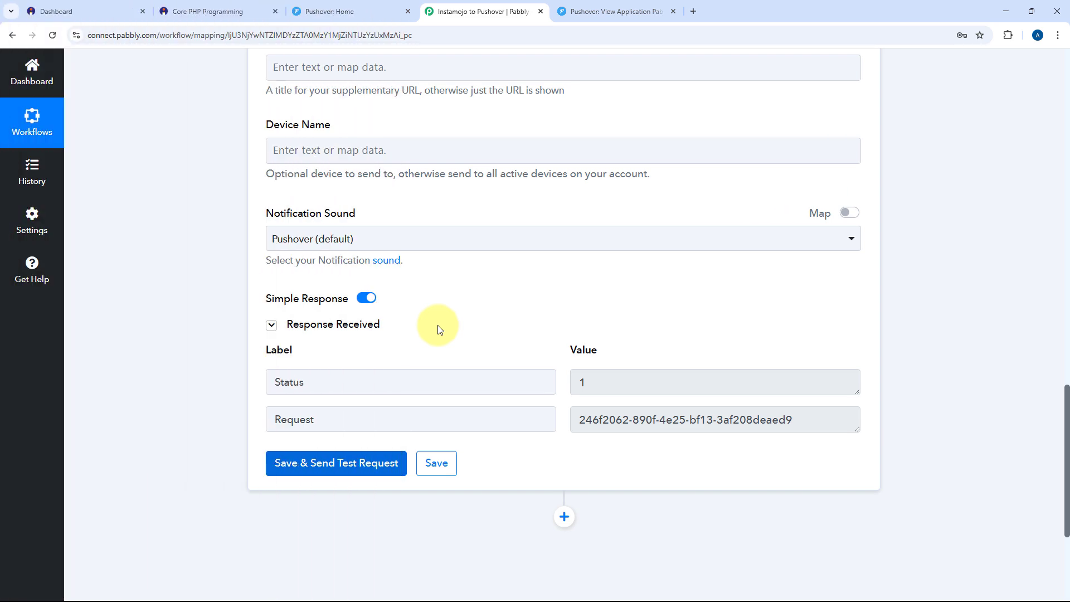
Collapse the Pushover Push Notification action in the Instamojo to Pushover workflow
{"action": "scroll", "coordinate": [550, 245], "scroll_direction": "up", "scroll_amount": 1}
{"action": "scroll", "coordinate": [605, 305], "scroll_direction": "up", "scroll_amount": 20}
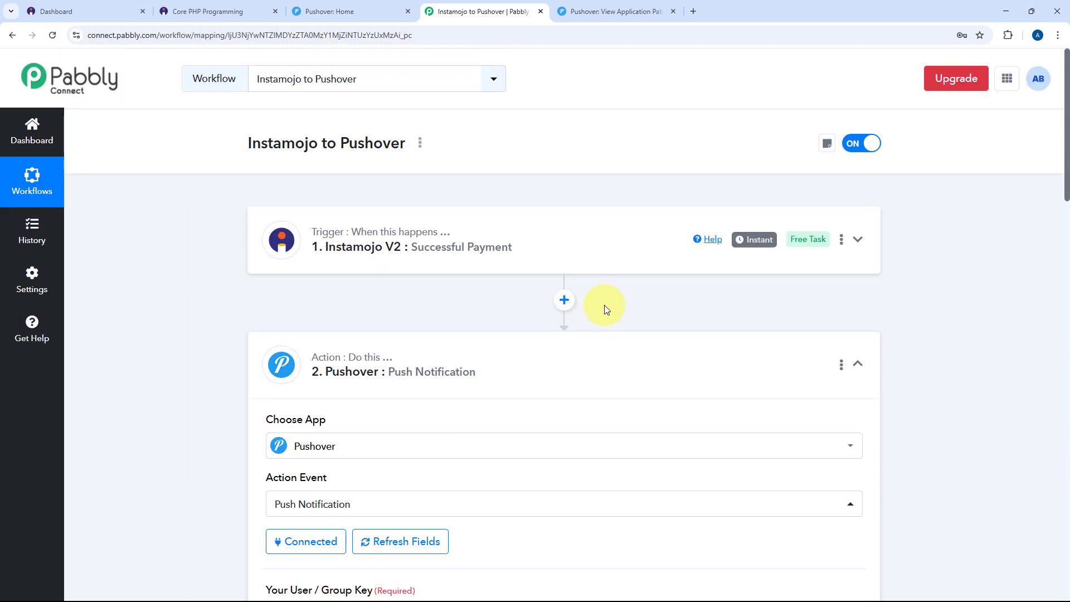
{"action": "left_click", "coordinate": [600, 354]}
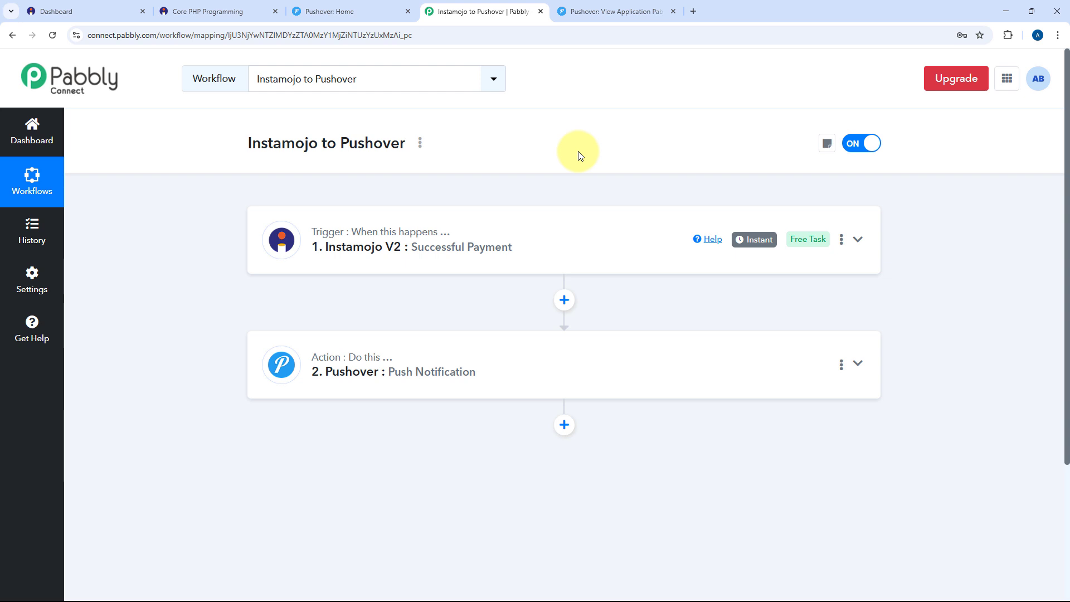
Return to the Core PHP Programming payment page and start a new enrollment for the Master PHP course
{"action": "left_click", "coordinate": [199, 9]}
{"action": "left_click", "coordinate": [13, 35]}
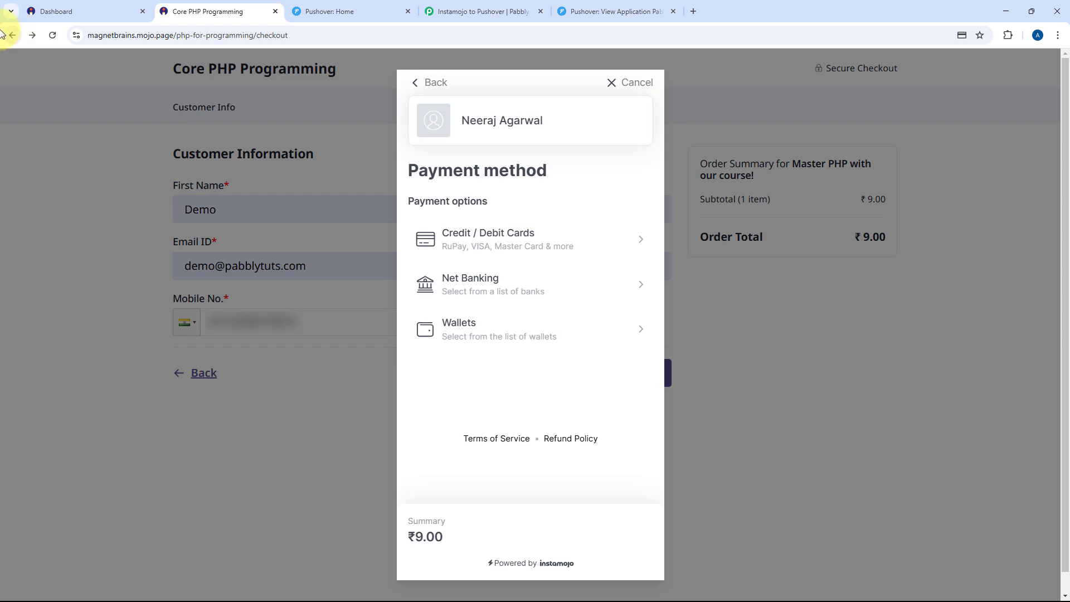
{"action": "left_click", "coordinate": [12, 35]}
{"action": "left_click", "coordinate": [32, 35]}
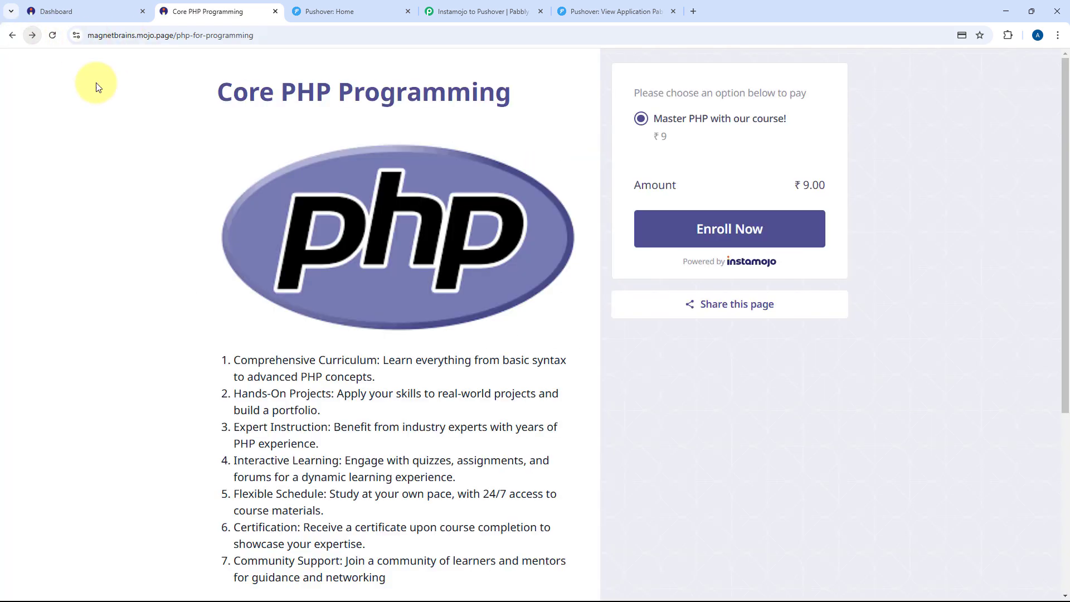
{"action": "left_click", "coordinate": [747, 229]}
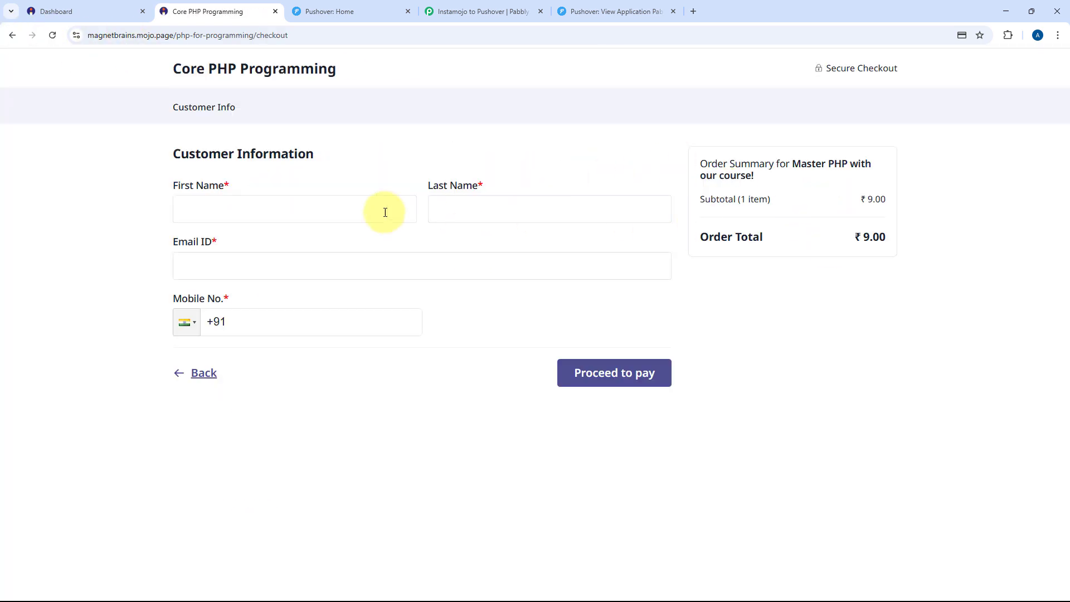
Fill in the customer's first name, last name, email and mobile number at checkout and proceed to payment
{"action": "left_click", "coordinate": [306, 211]}
{"action": "left_click", "coordinate": [263, 258]}
{"action": "left_click", "coordinate": [489, 205]}
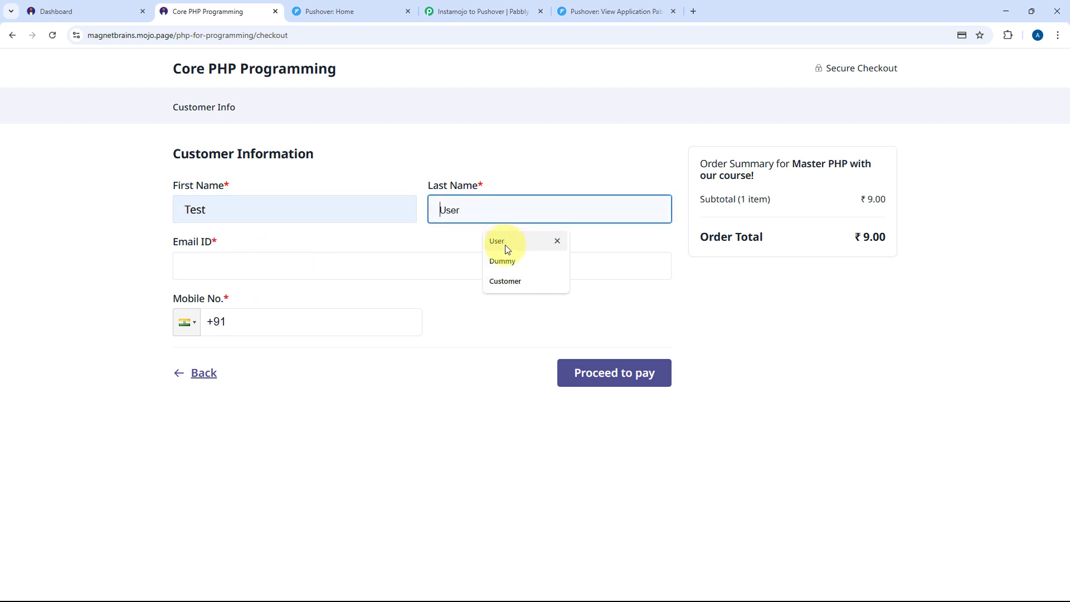
{"action": "left_click", "coordinate": [506, 245]}
{"action": "left_click", "coordinate": [320, 262]}
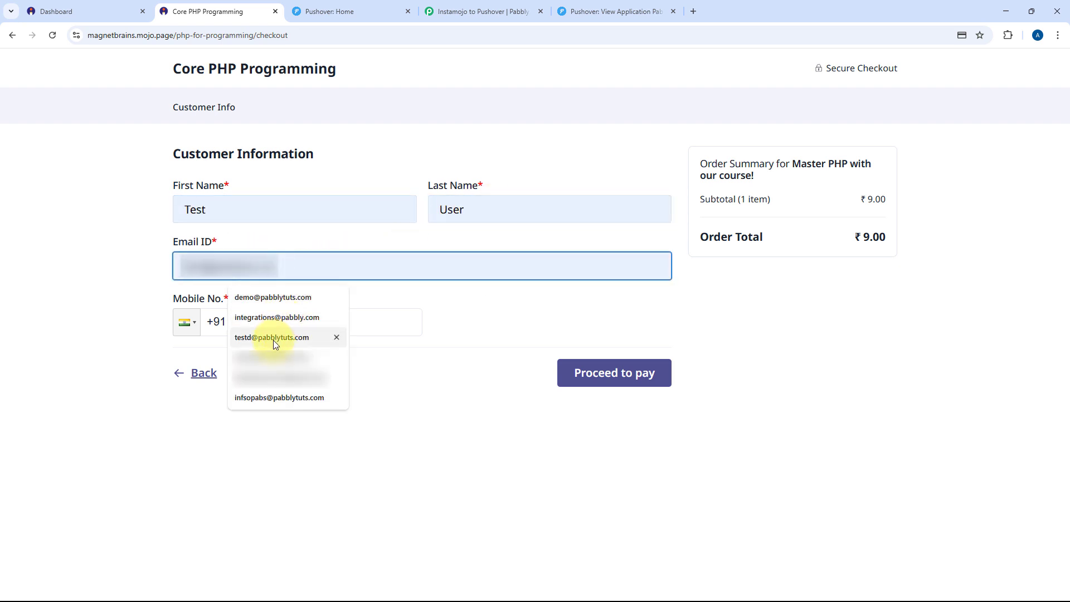
{"action": "left_click", "coordinate": [279, 337]}
{"action": "left_click", "coordinate": [250, 326]}
{"action": "type", "text": "9876543210"}
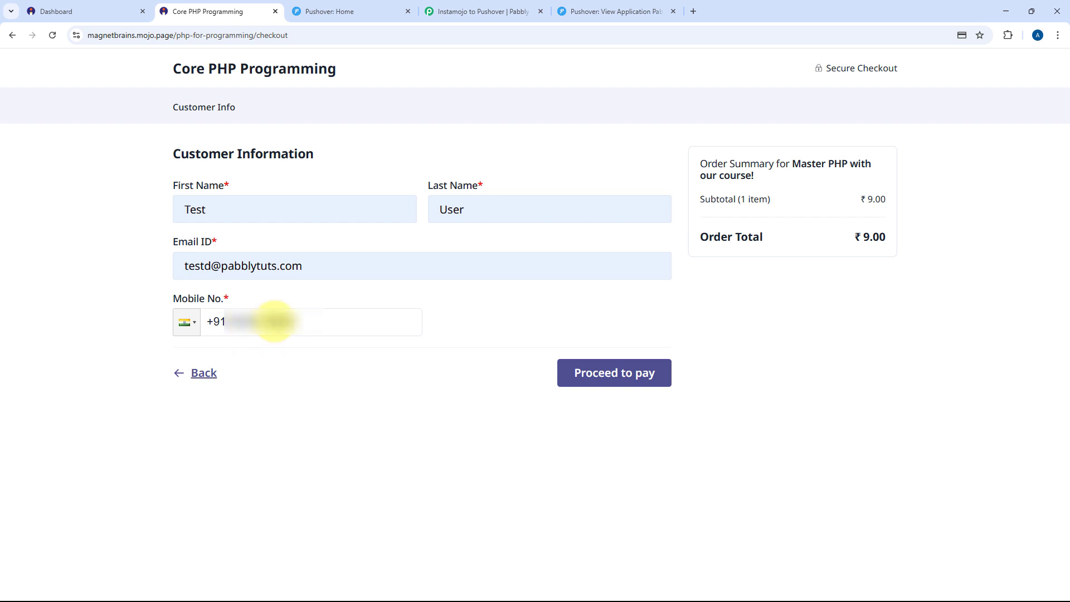
{"action": "left_click", "coordinate": [623, 377]}
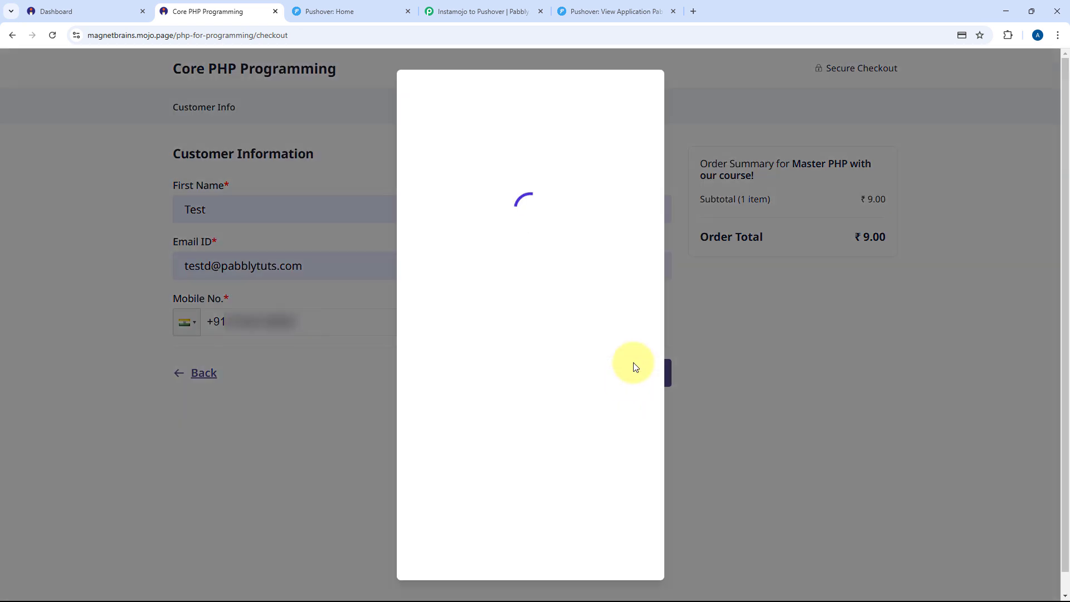
Pay for the order by credit/debit card using the saved card details and return to the Pabbly Connect workflow
{"action": "left_click", "coordinate": [472, 246]}
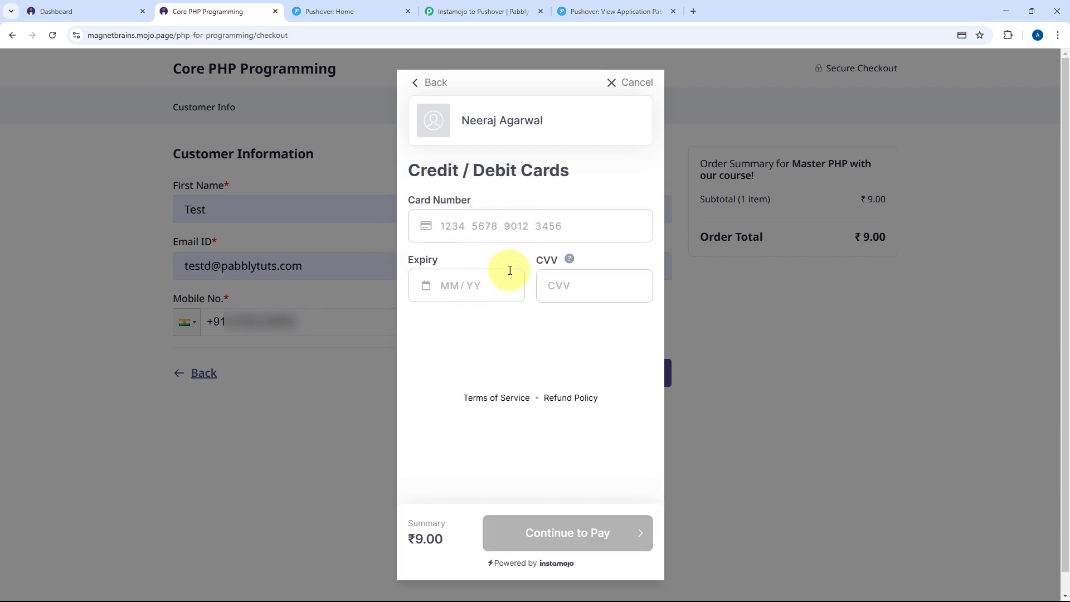
{"action": "left_click", "coordinate": [454, 228]}
{"action": "left_click", "coordinate": [502, 260]}
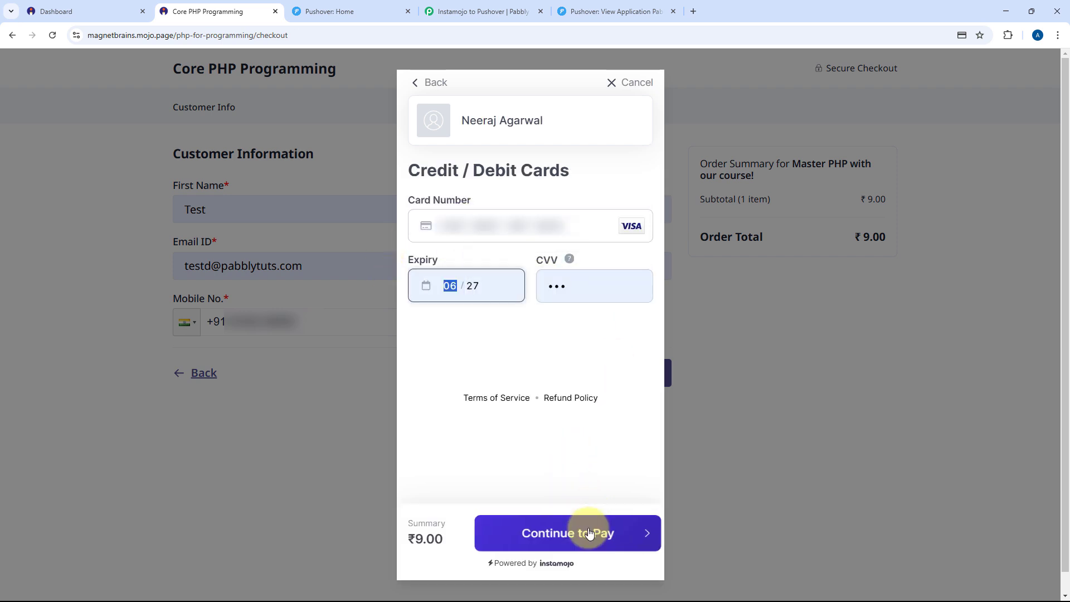
{"action": "left_click", "coordinate": [591, 530]}
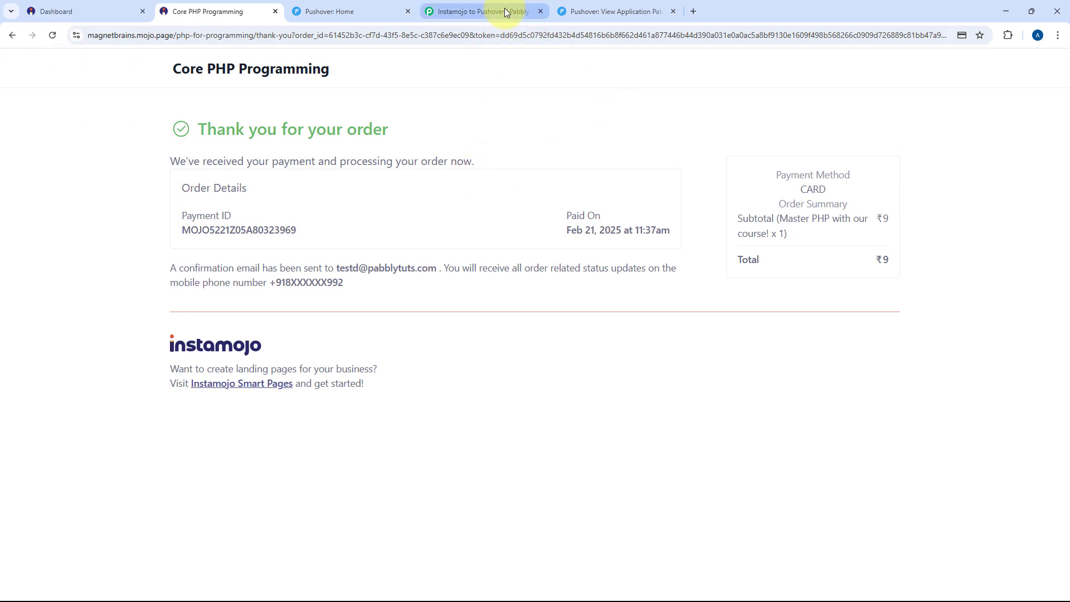
{"action": "left_click", "coordinate": [504, 11]}
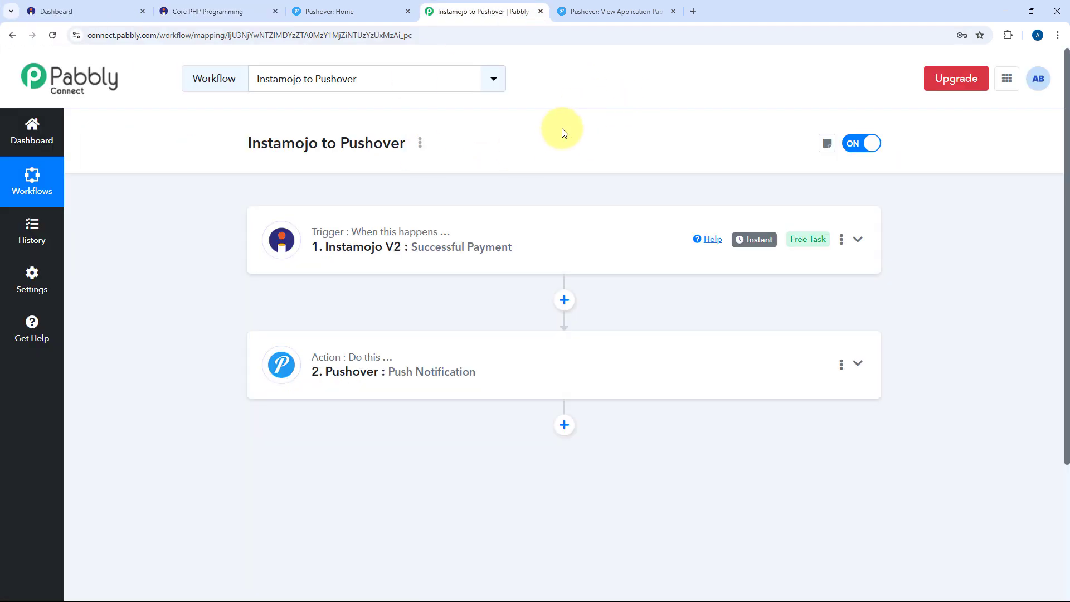